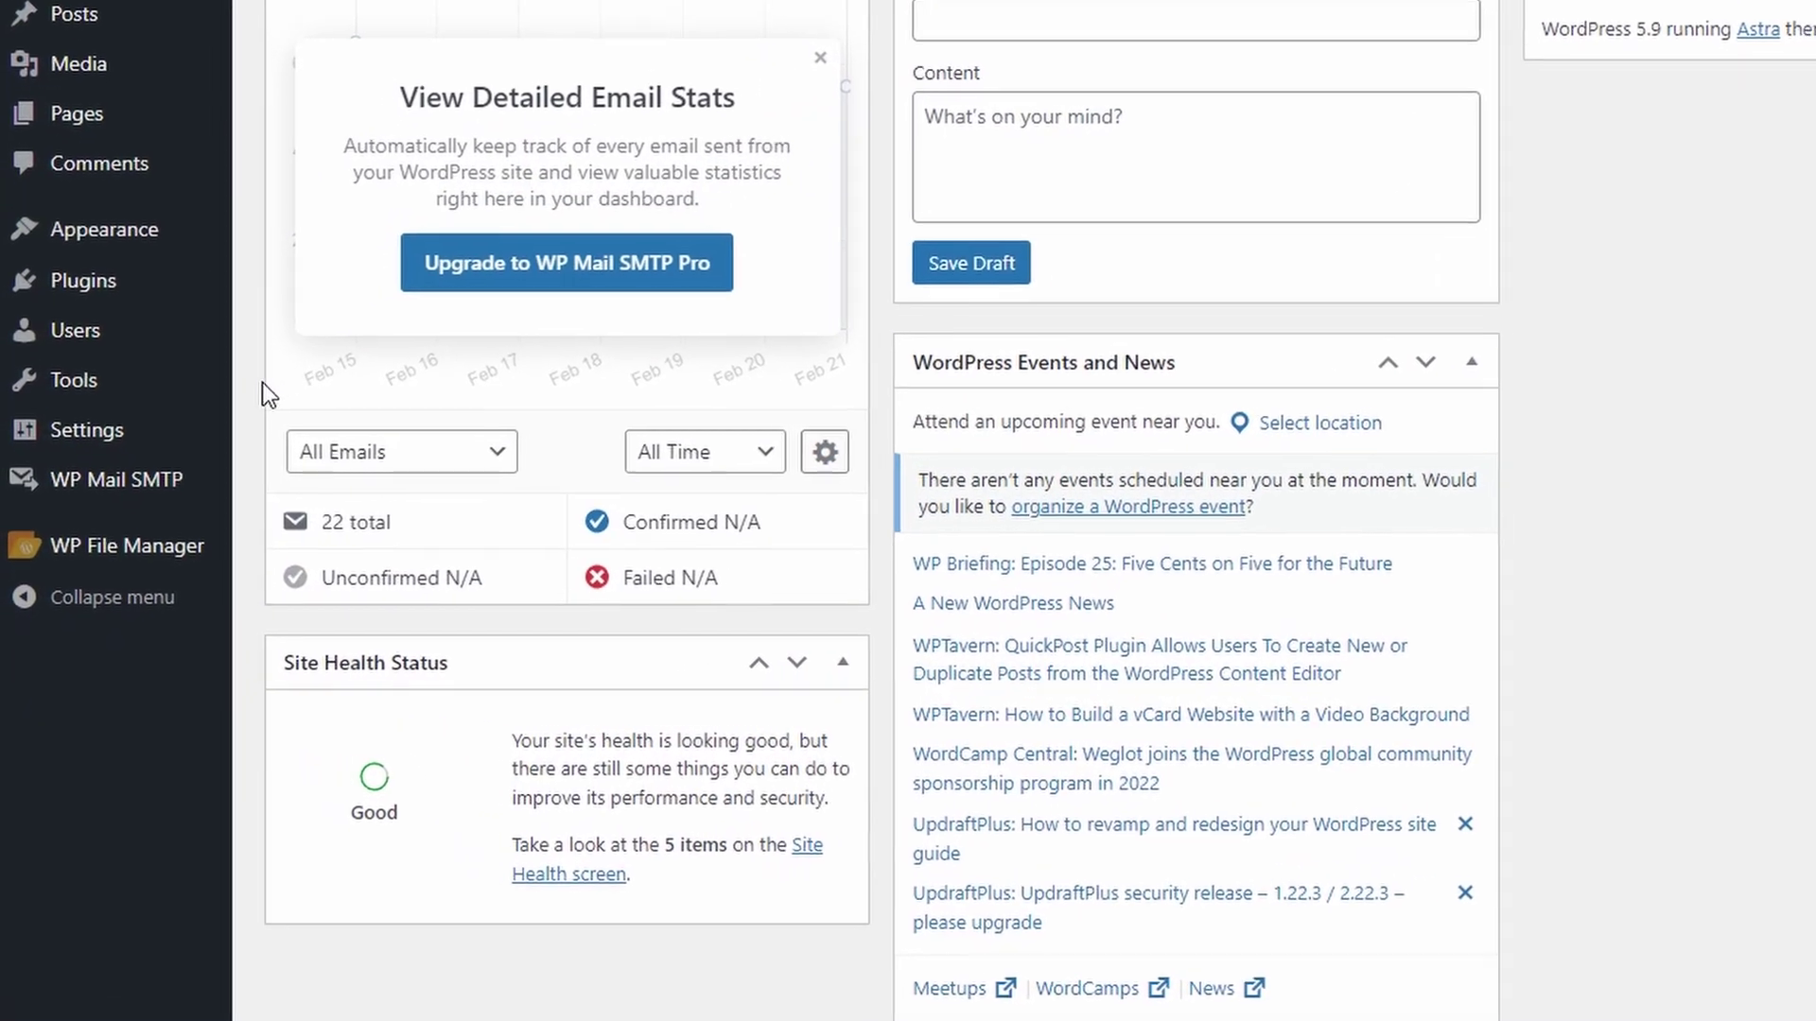
- Bring up the Fitness Information and Training site's WordPress admin Dashboard, with WP Mail SMTP in the sidebar
mouse_move(146, 503)
mouse_move(189, 428)
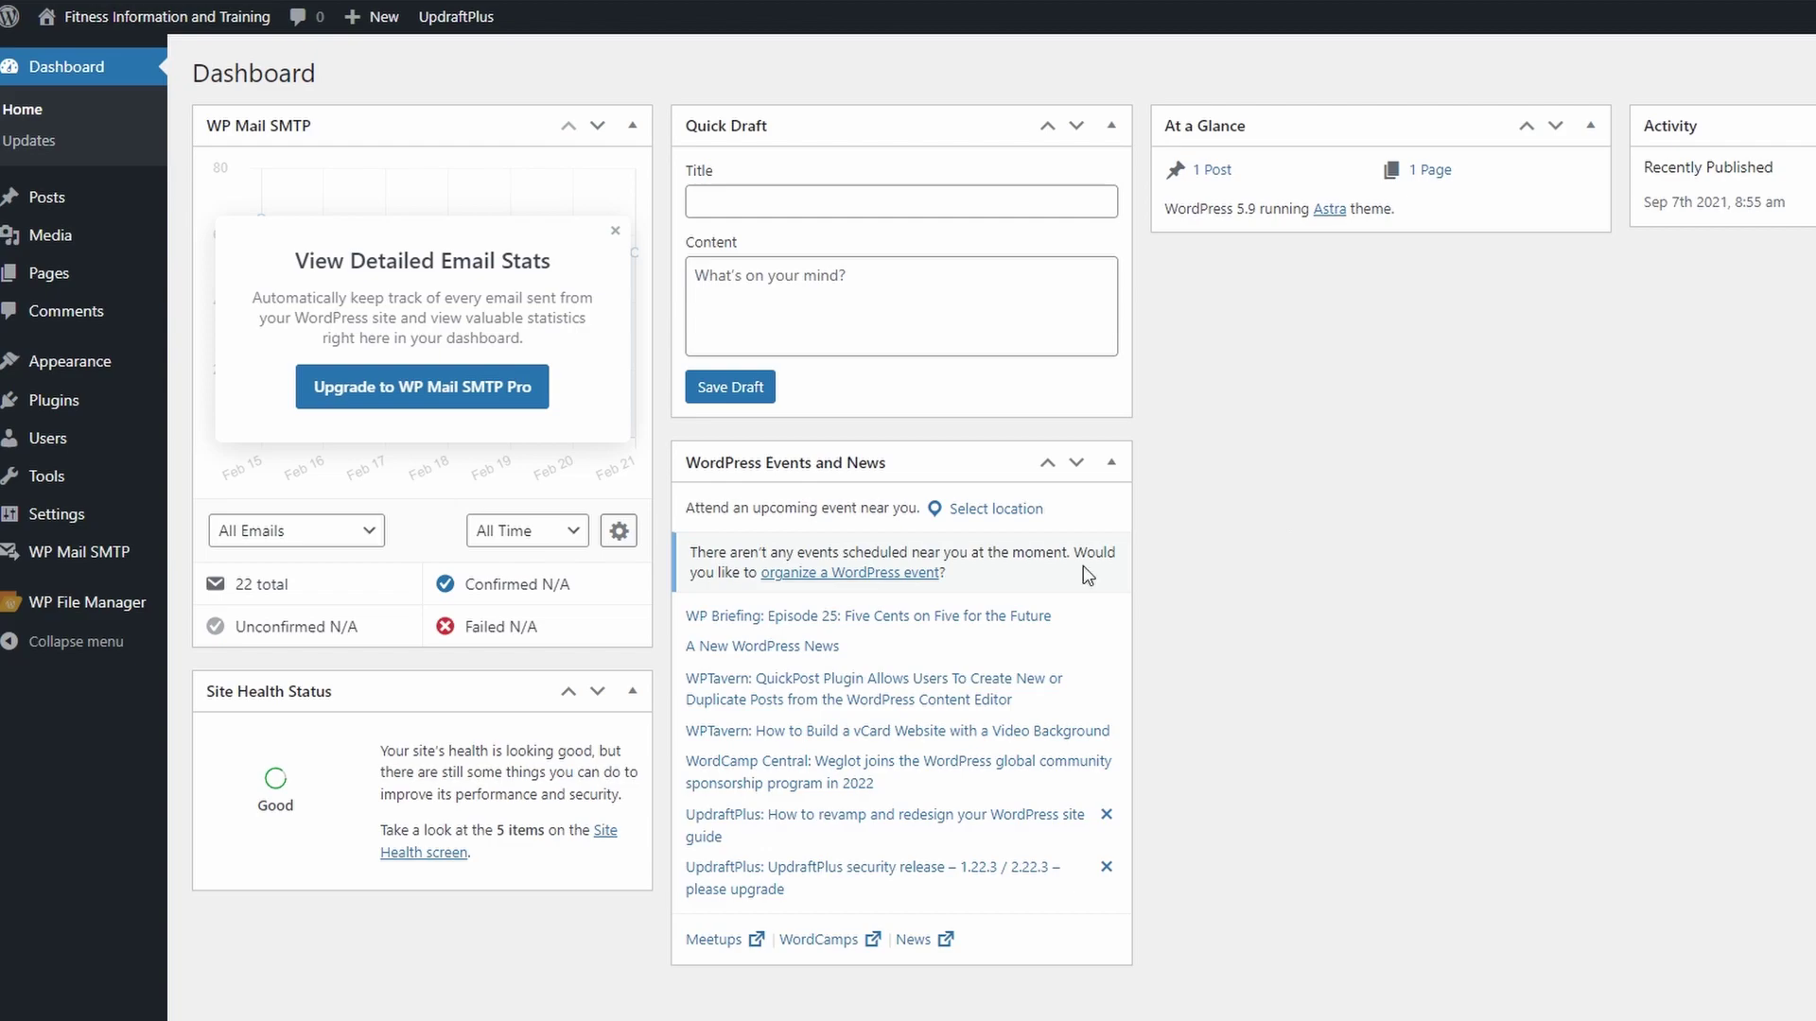
- Search Add Plugins for 'wp mail' and confirm WP Mail SMTP by WPForms is already active
mouse_move(55, 565)
click(54, 400)
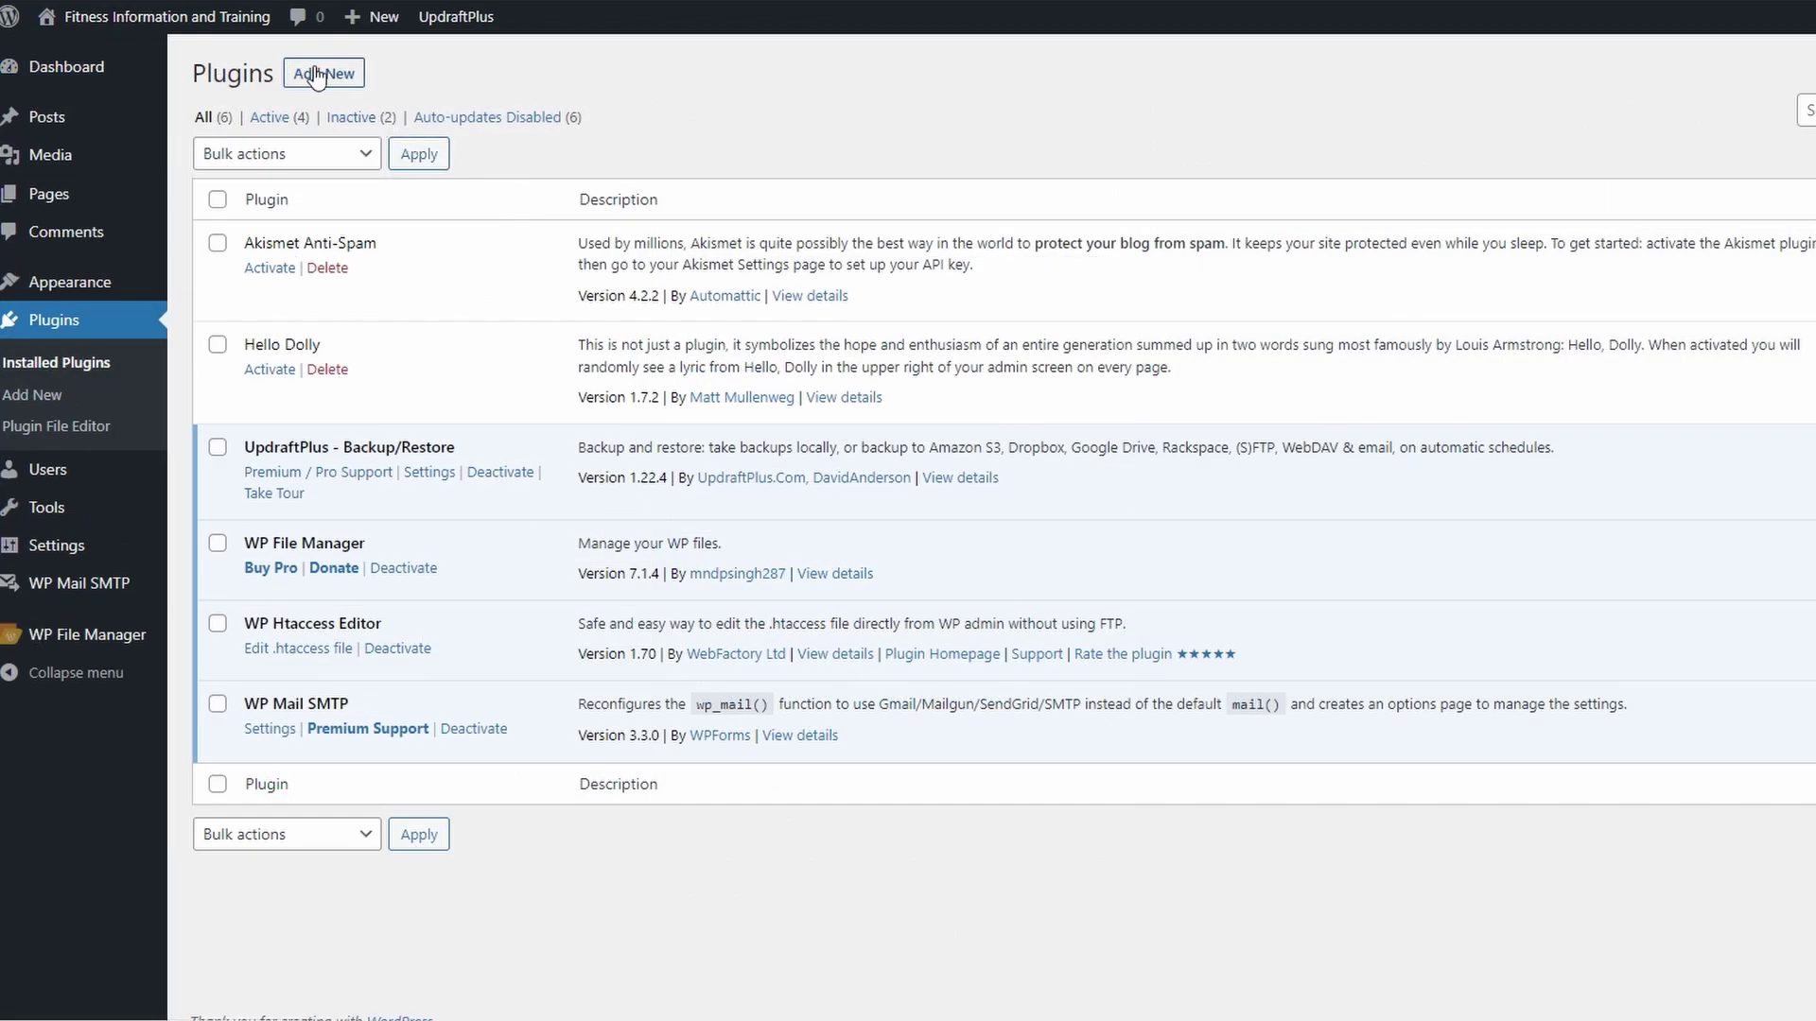
click(323, 73)
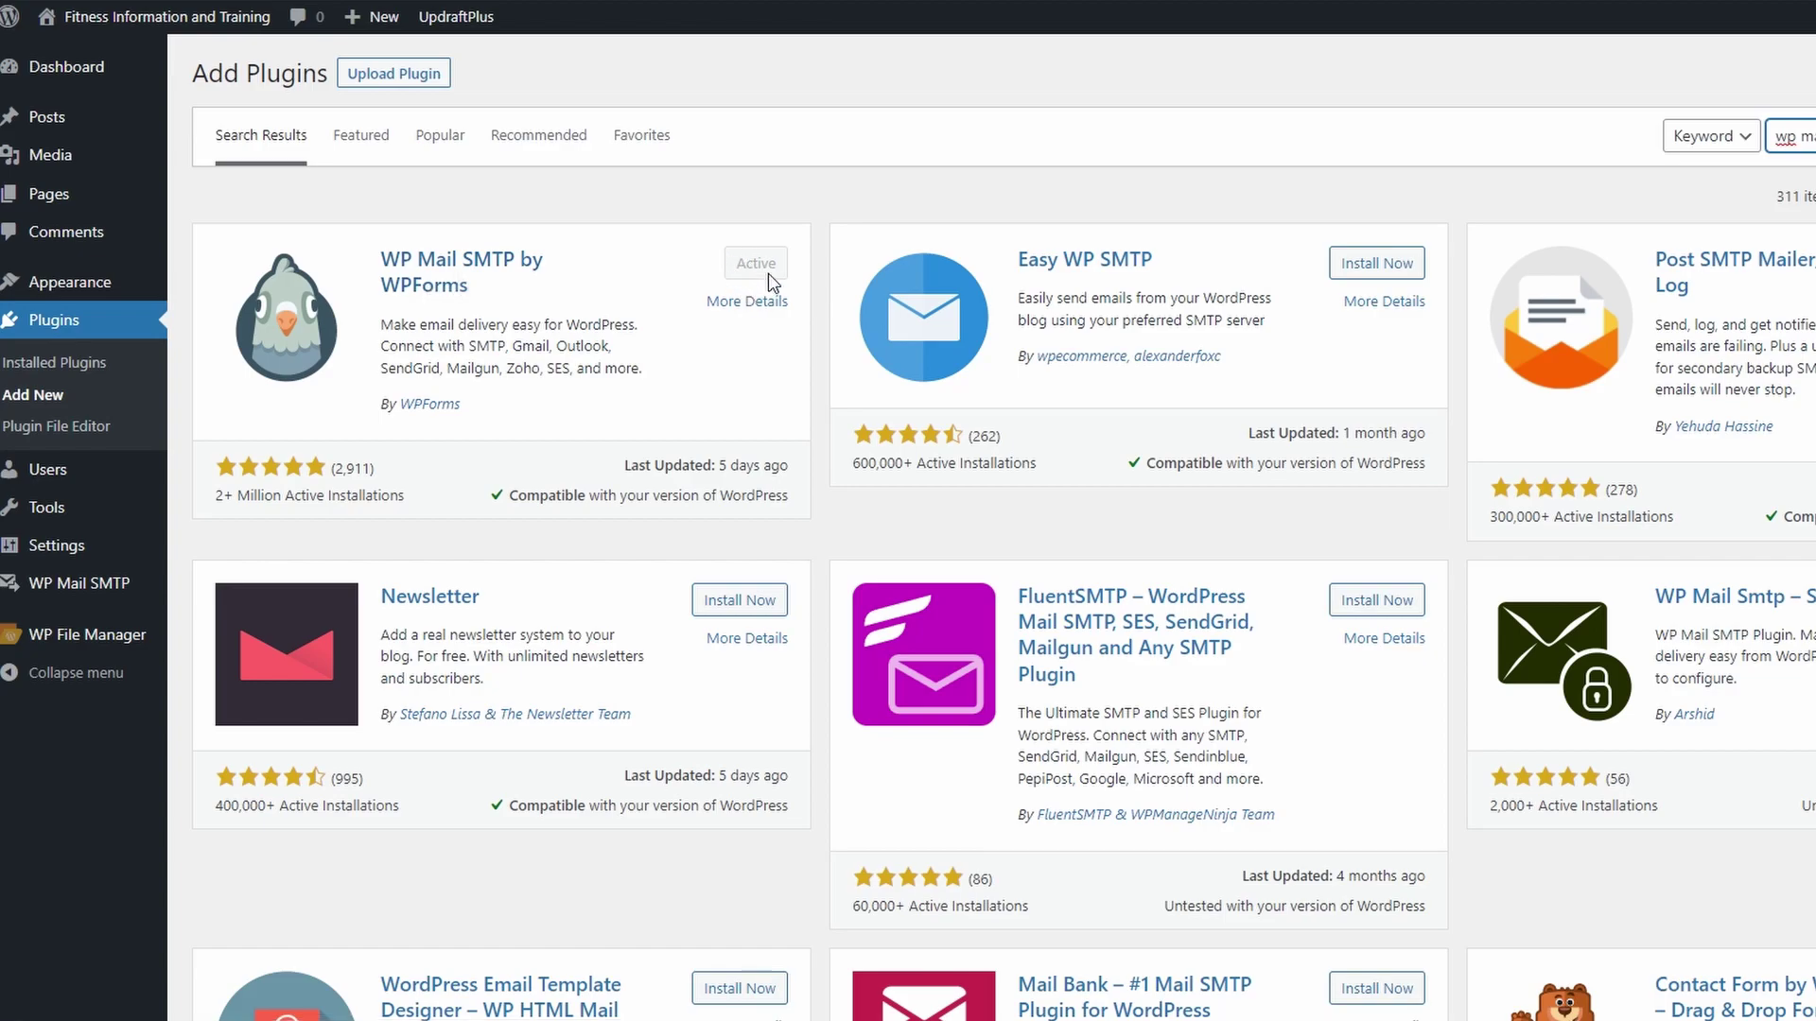
mouse_move(79, 582)
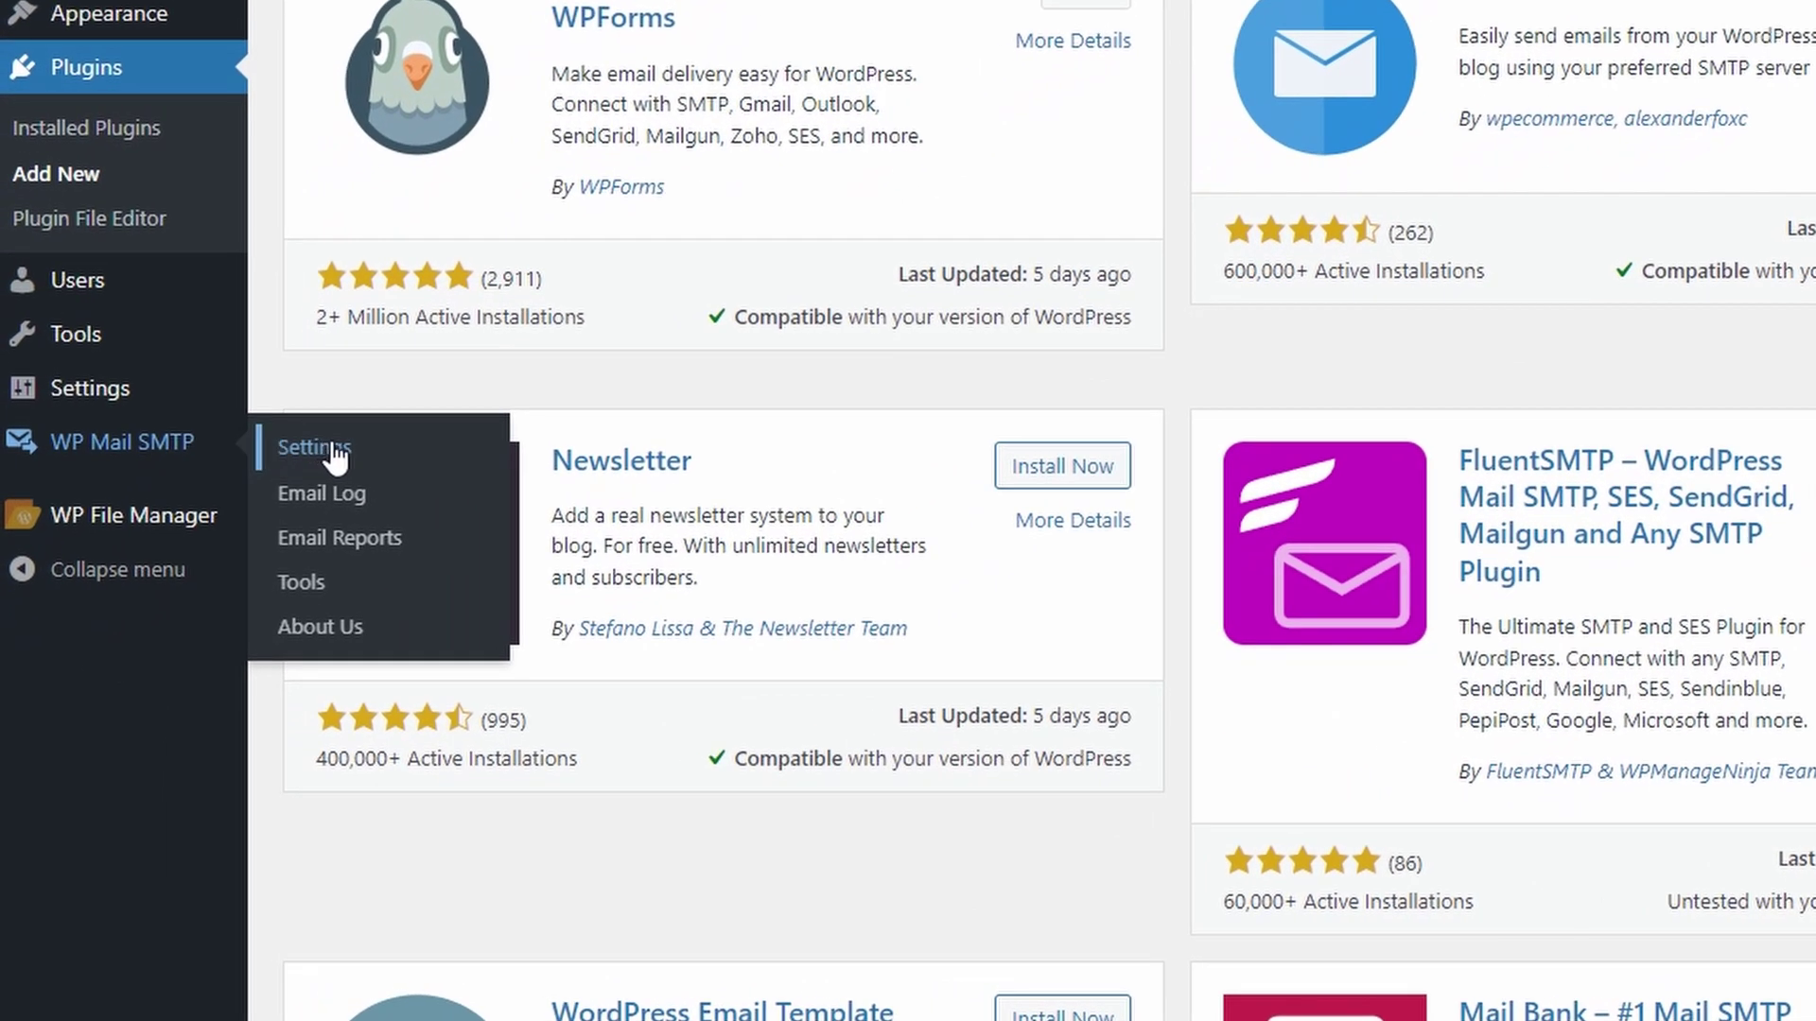
- Copy the fitness24.cloud mailbox address from SeekaPanel and paste it as WP Mail SMTP's From Email
click(336, 455)
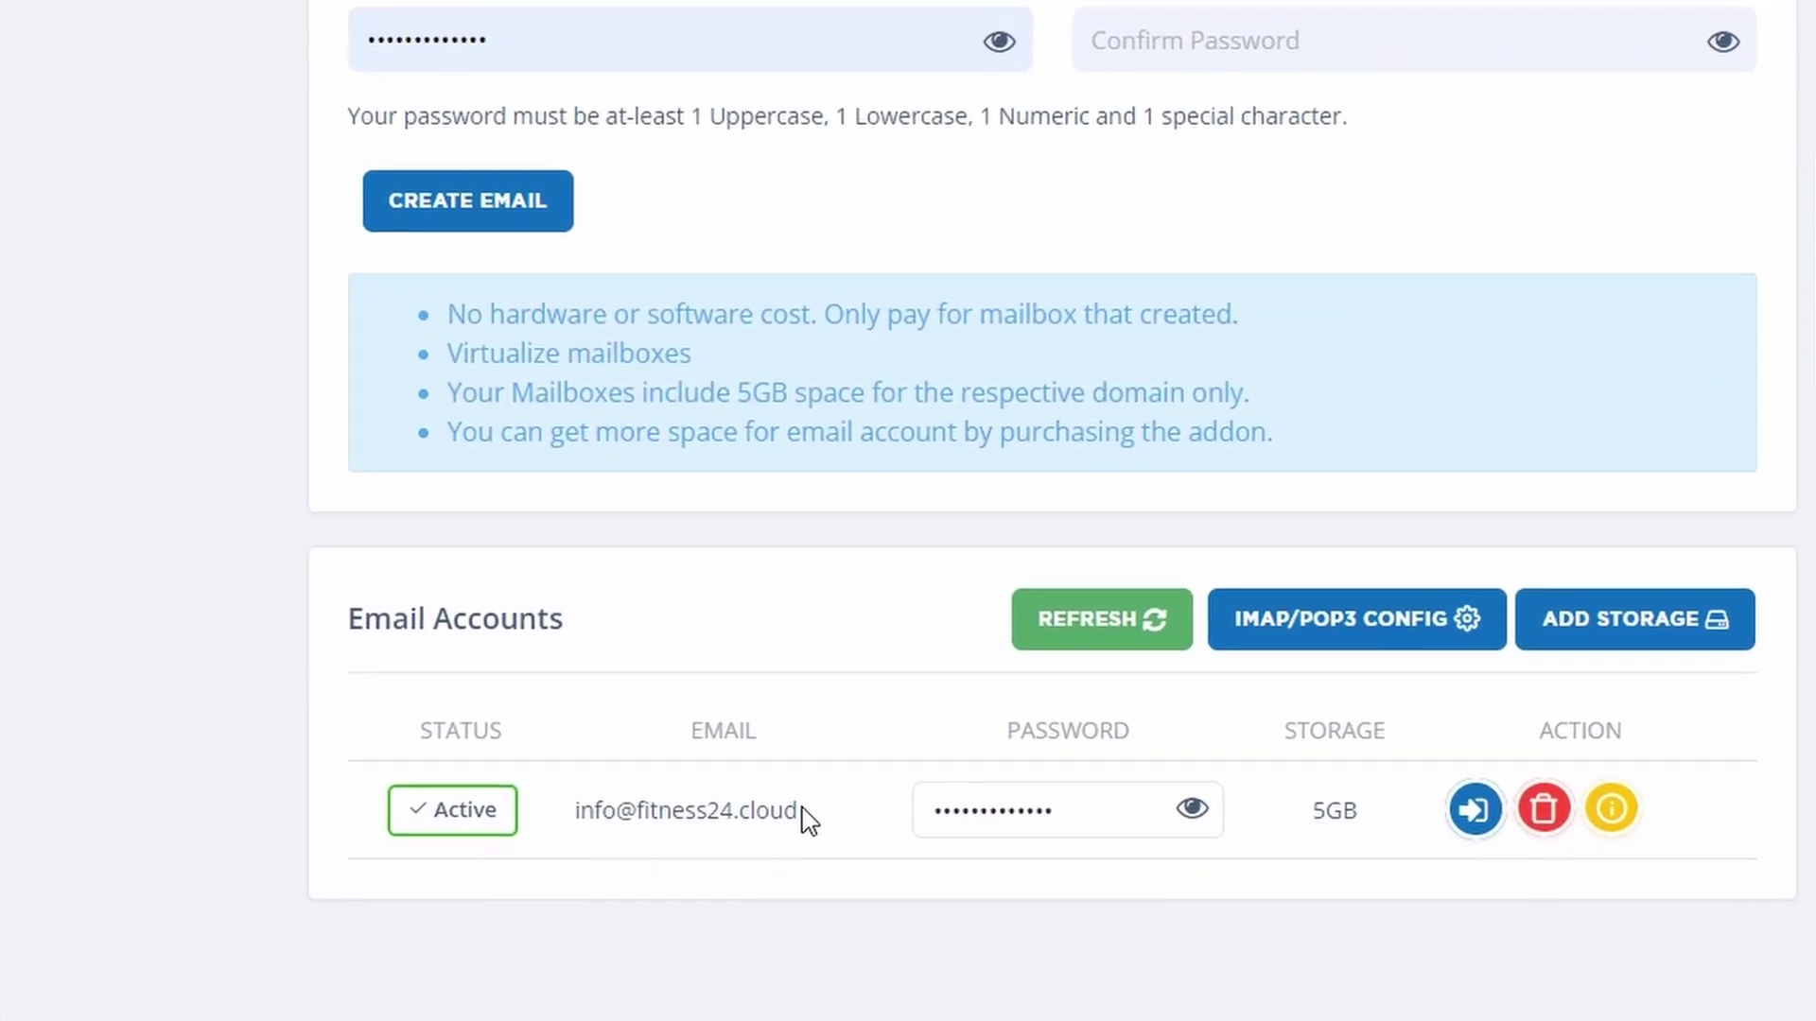
drag(804, 815, 572, 822)
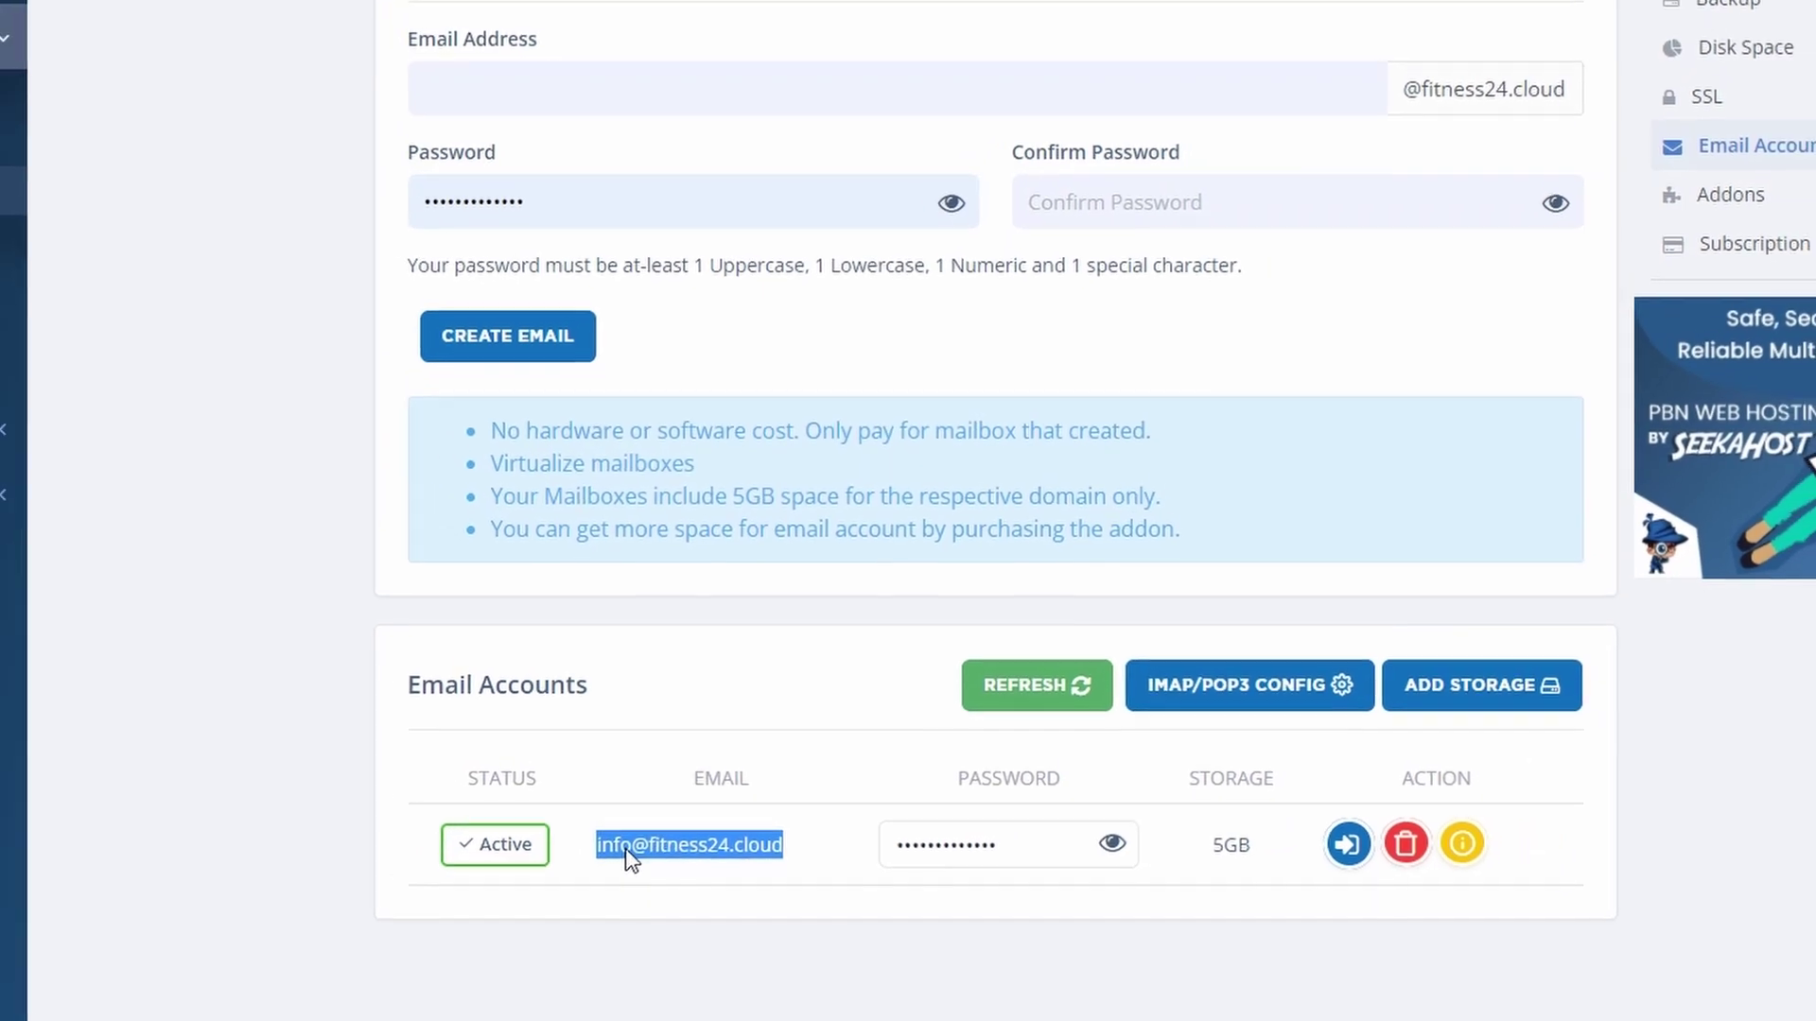
right_click(610, 831)
click(703, 258)
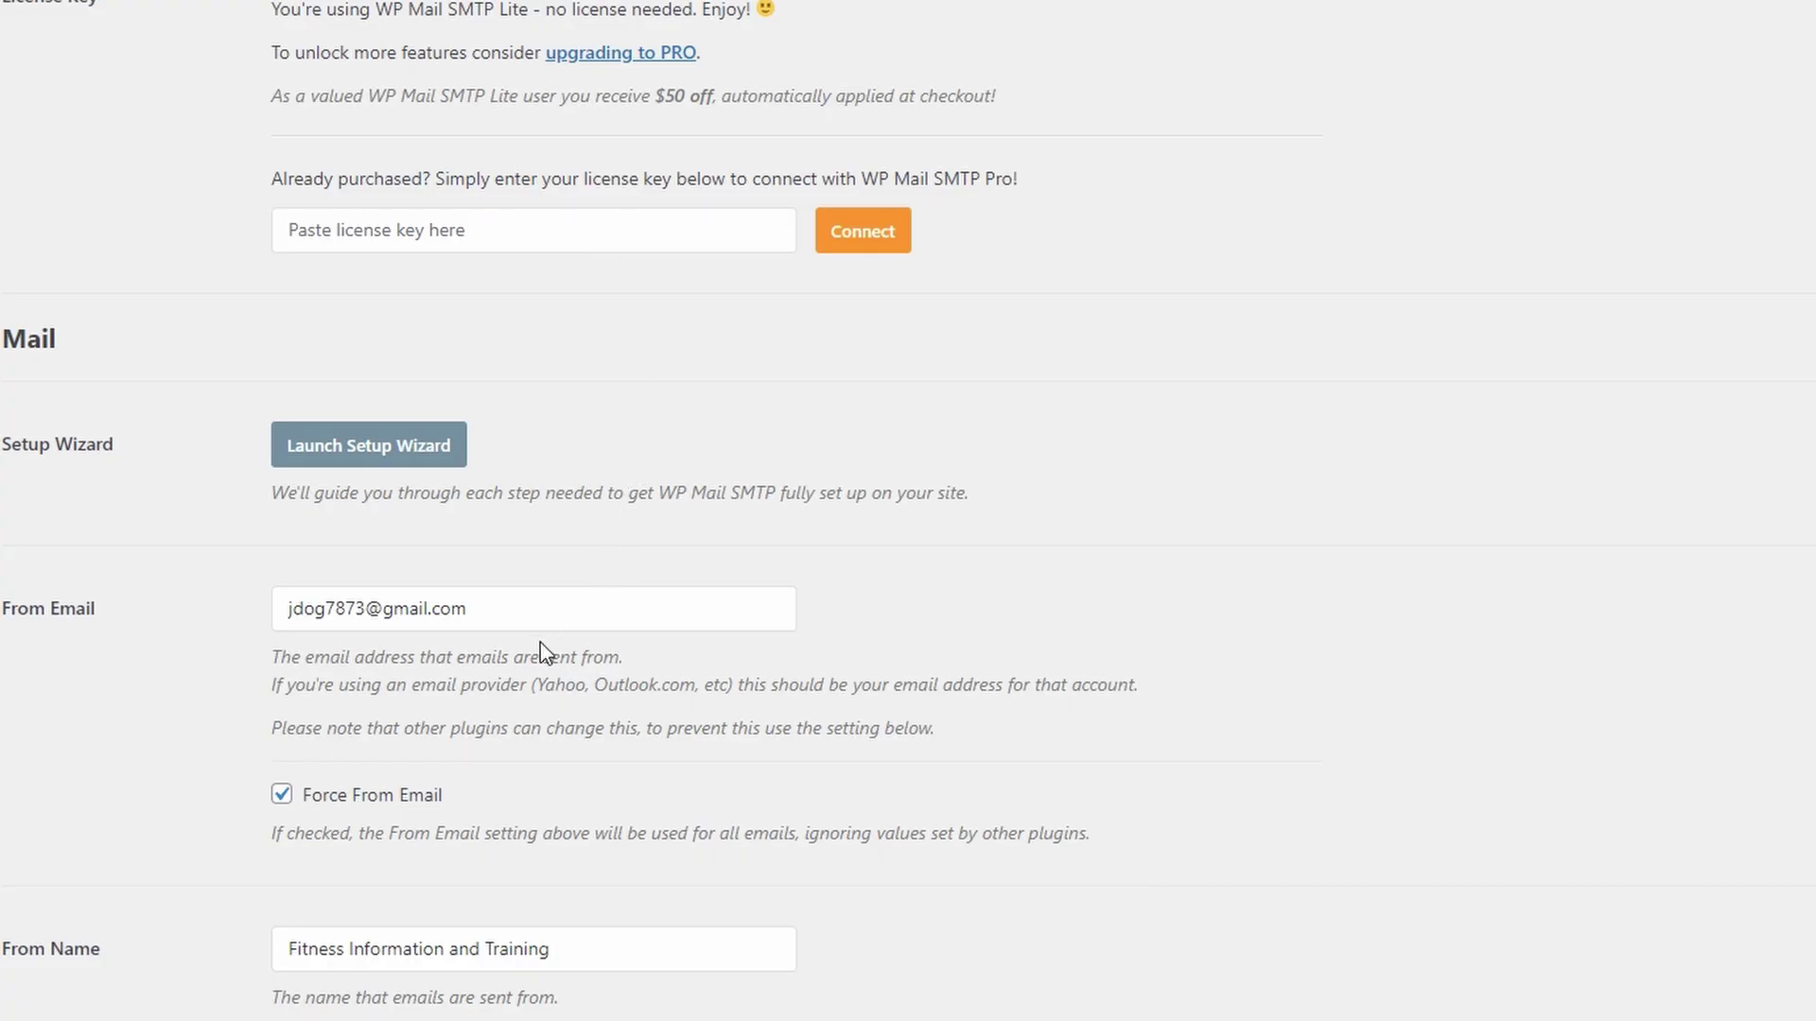
triple_click(530, 610)
key(ctrl+v)
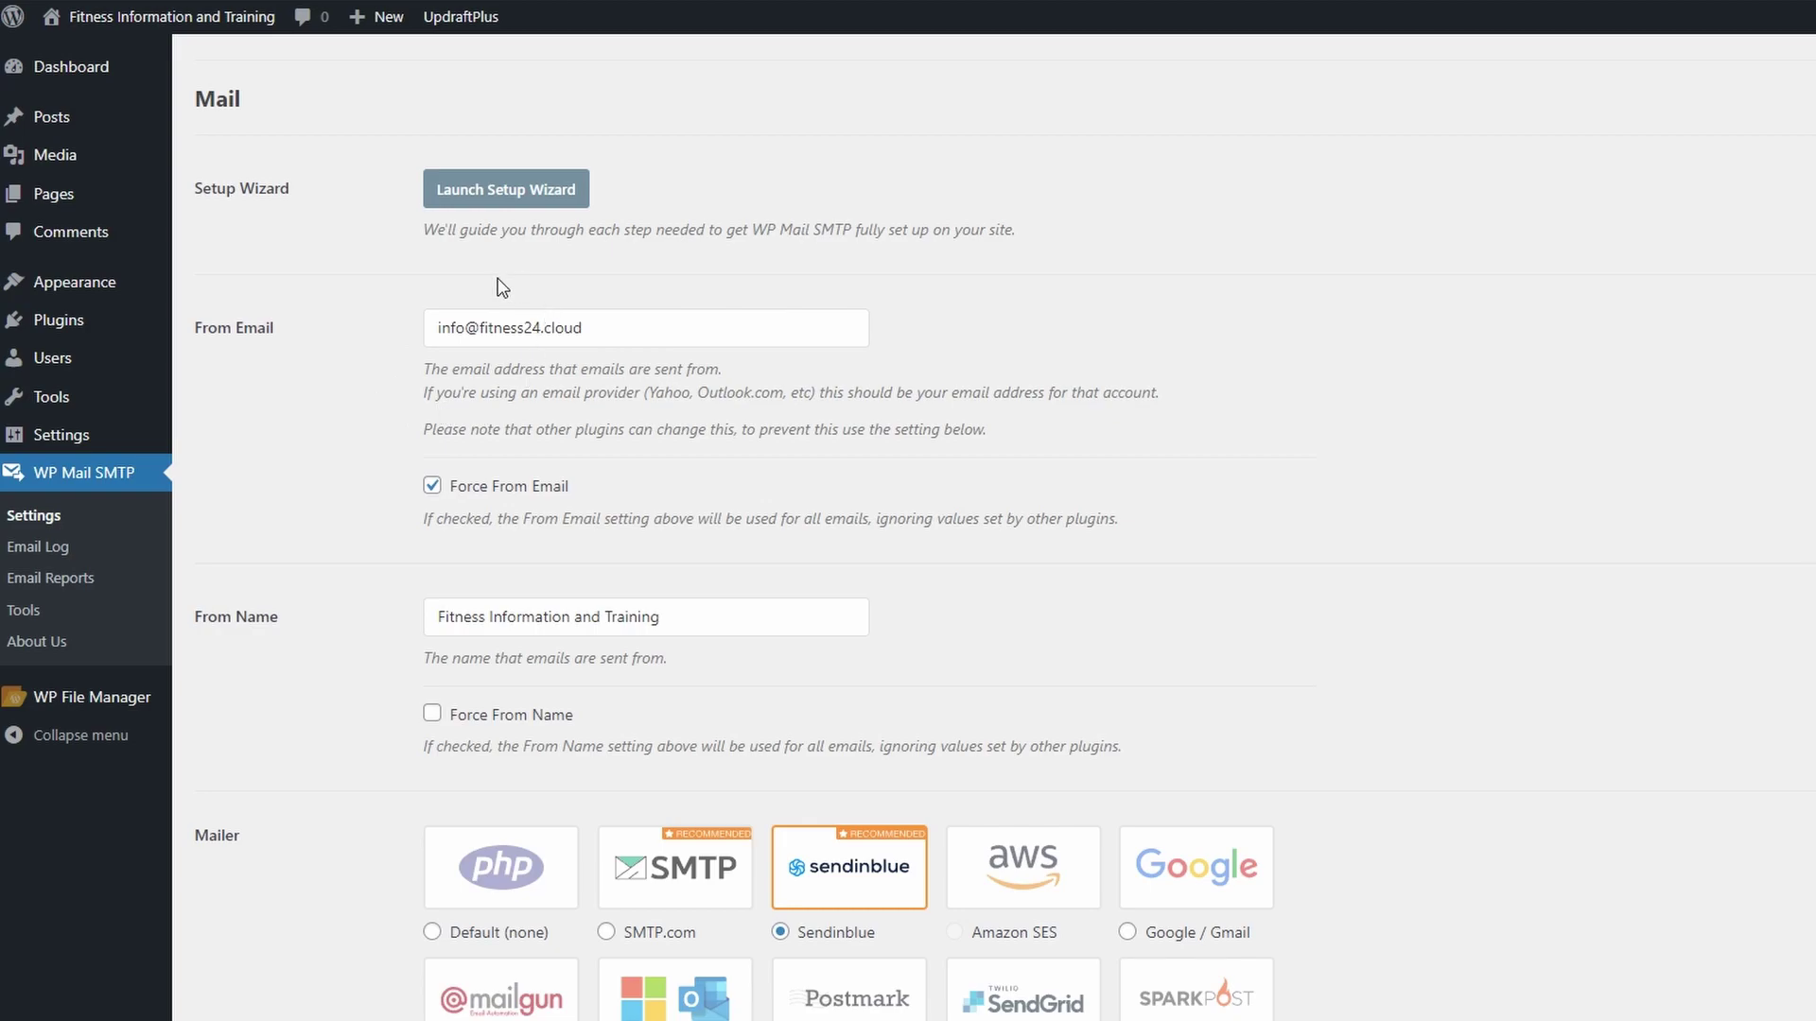
- Enable Force From Email and Force From Name, keeping Sendinblue as the mailer
click(430, 484)
scroll(350, 548, down, 2)
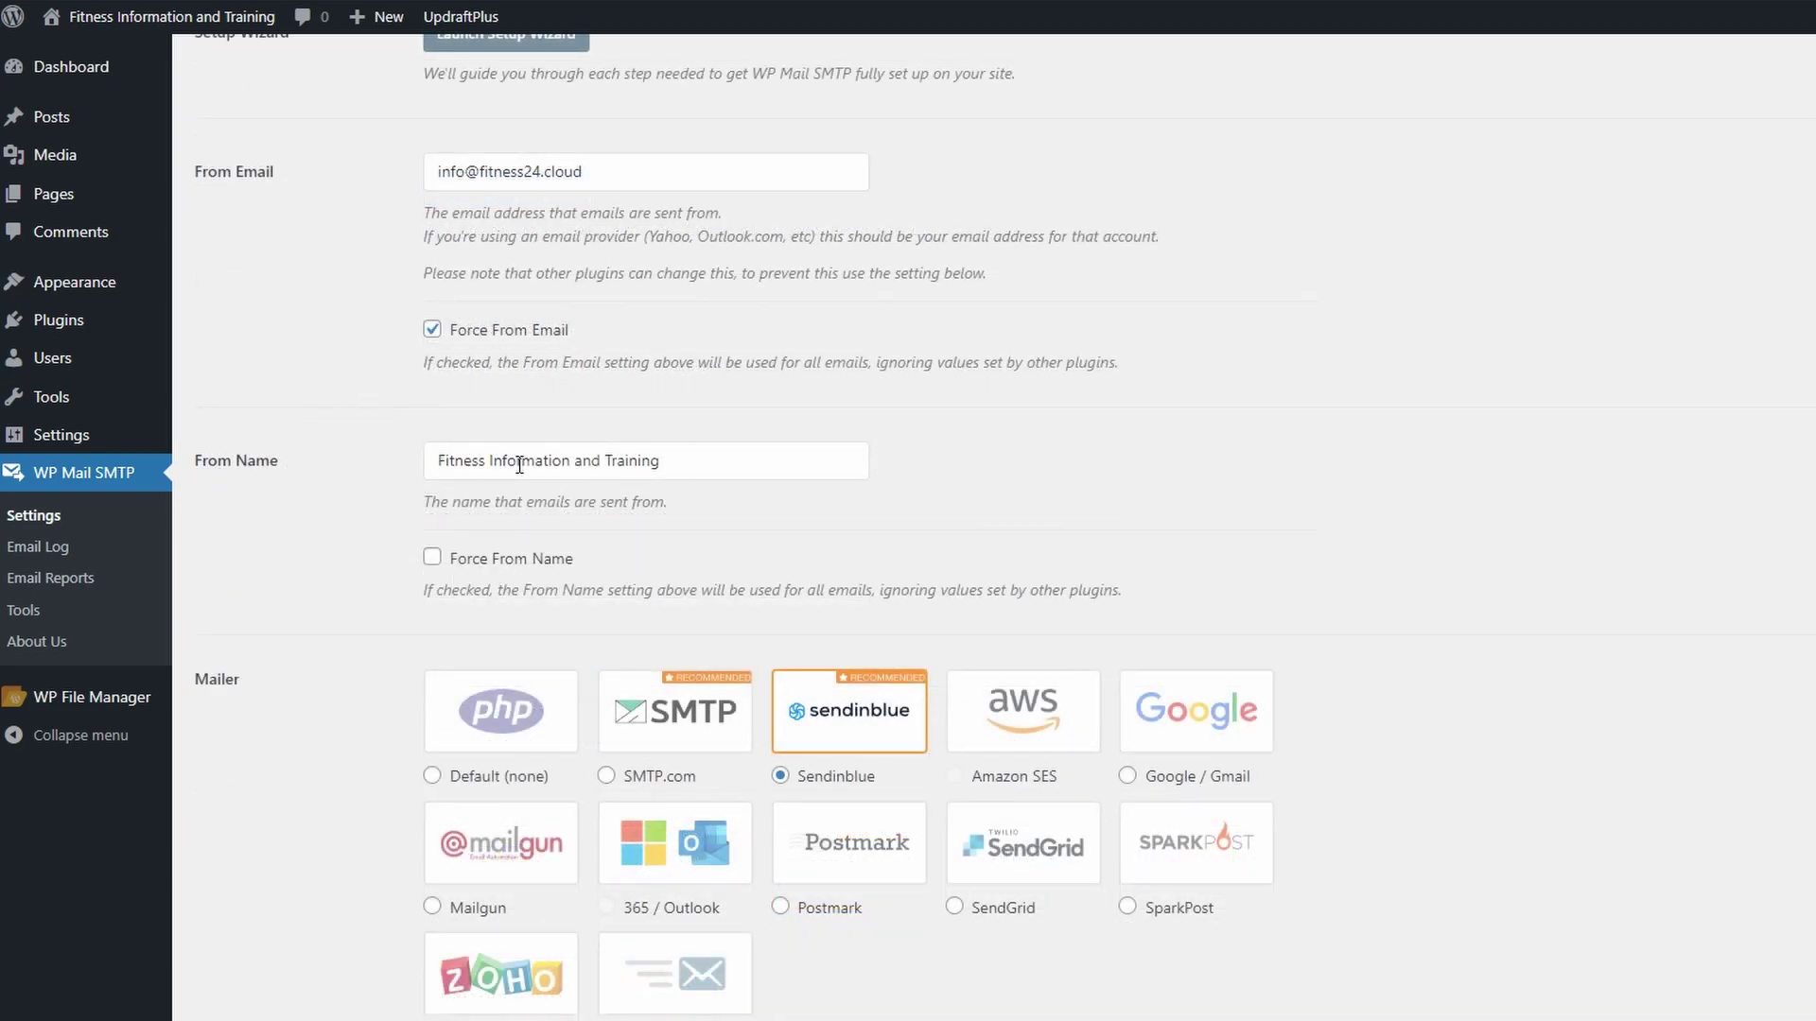
click(432, 560)
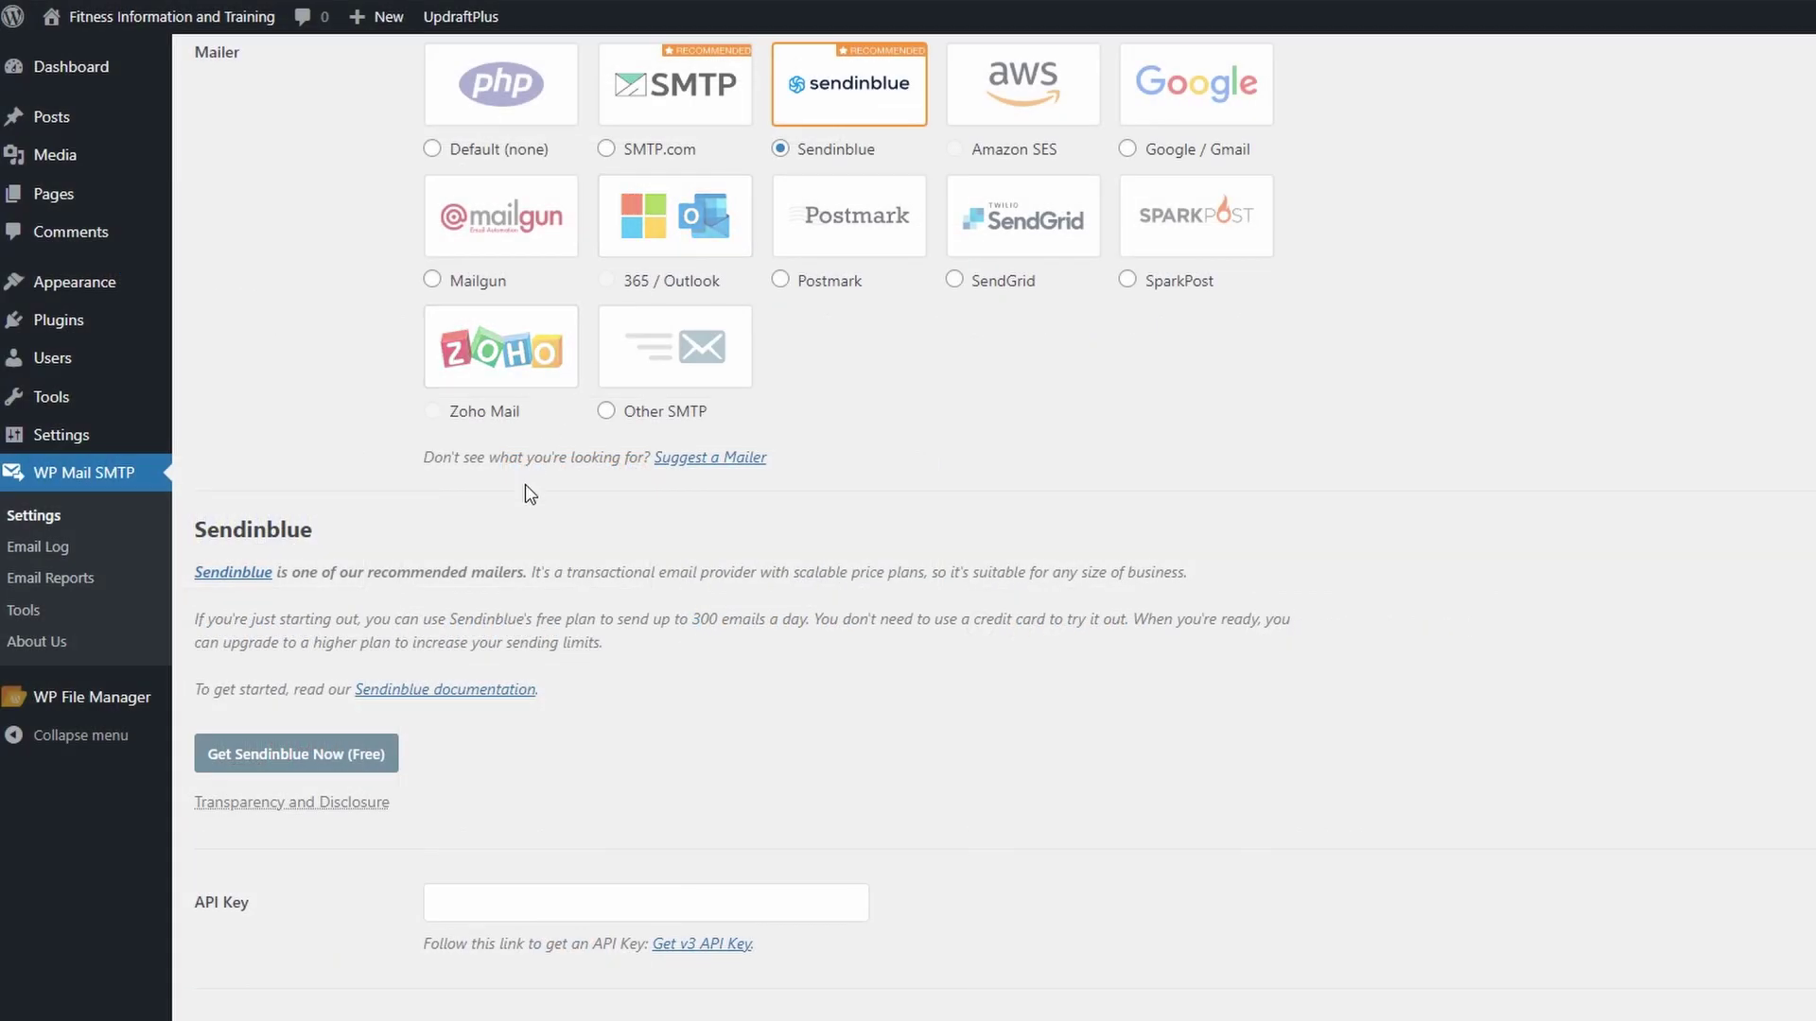
scroll(525, 486, down, 2)
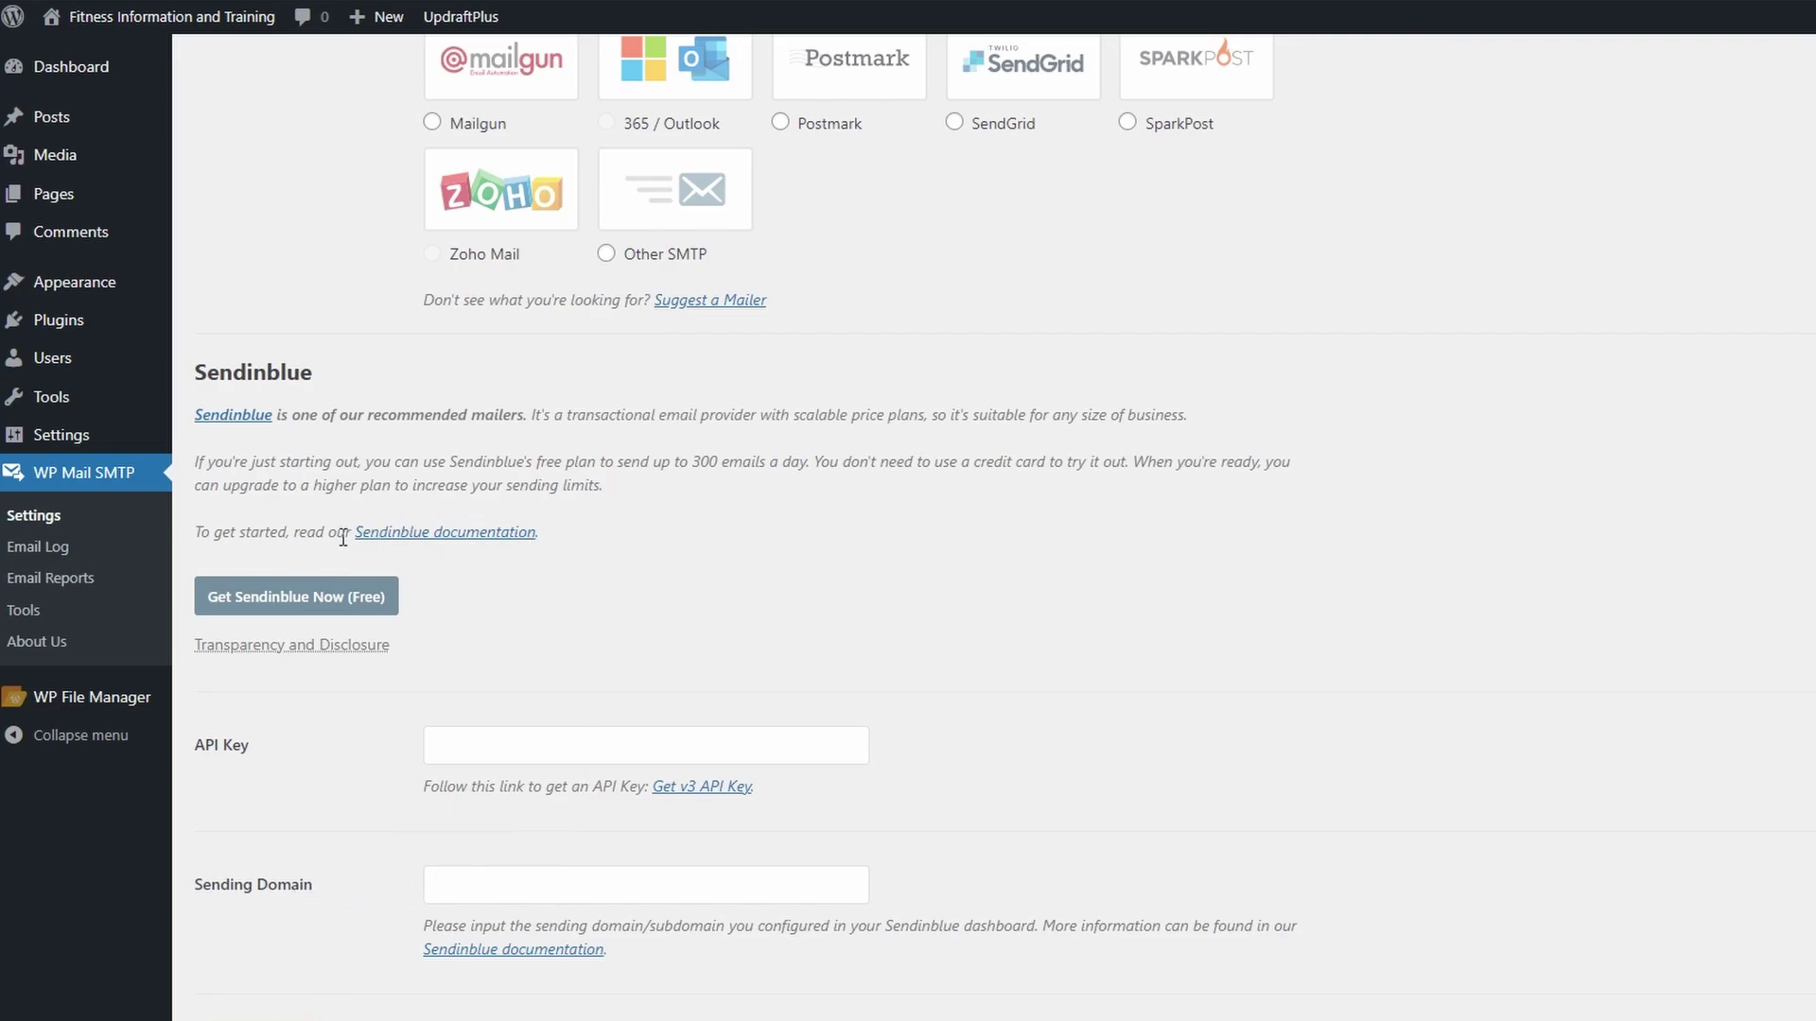
- Sign up for a free Sendinblue account using the fitness24.cloud mailbox address and a password
click(317, 605)
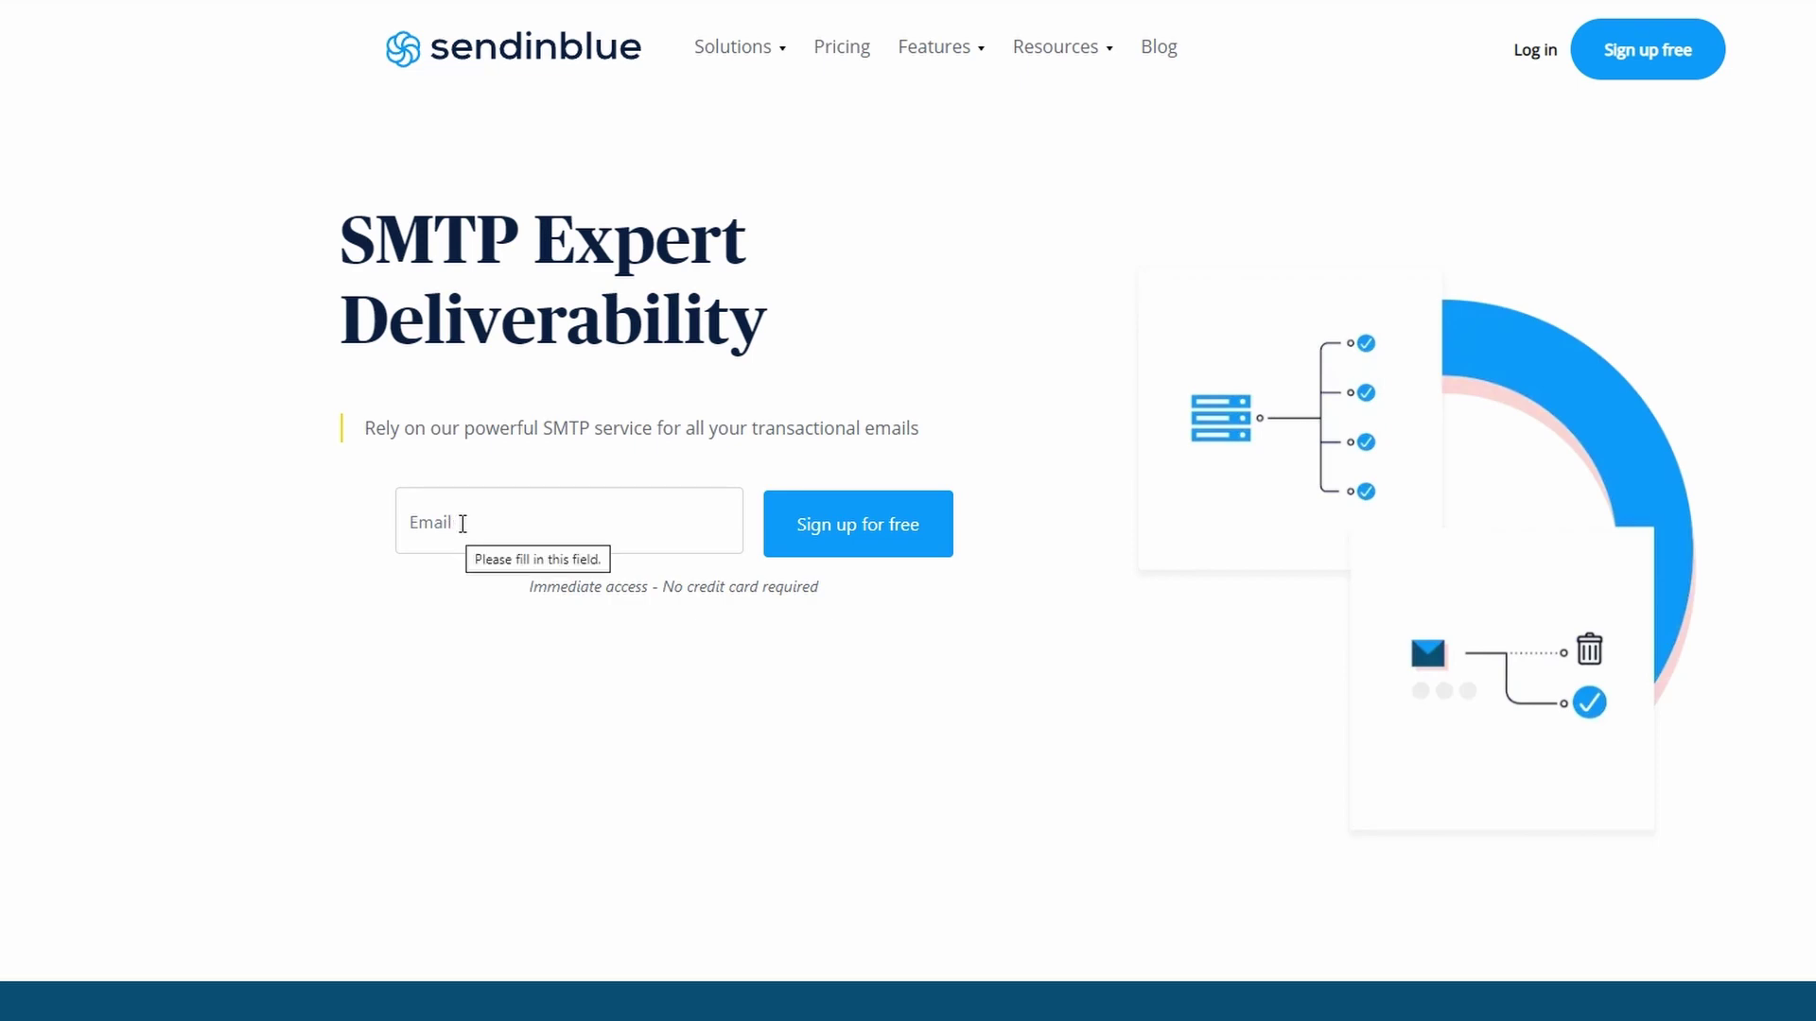
click(455, 530)
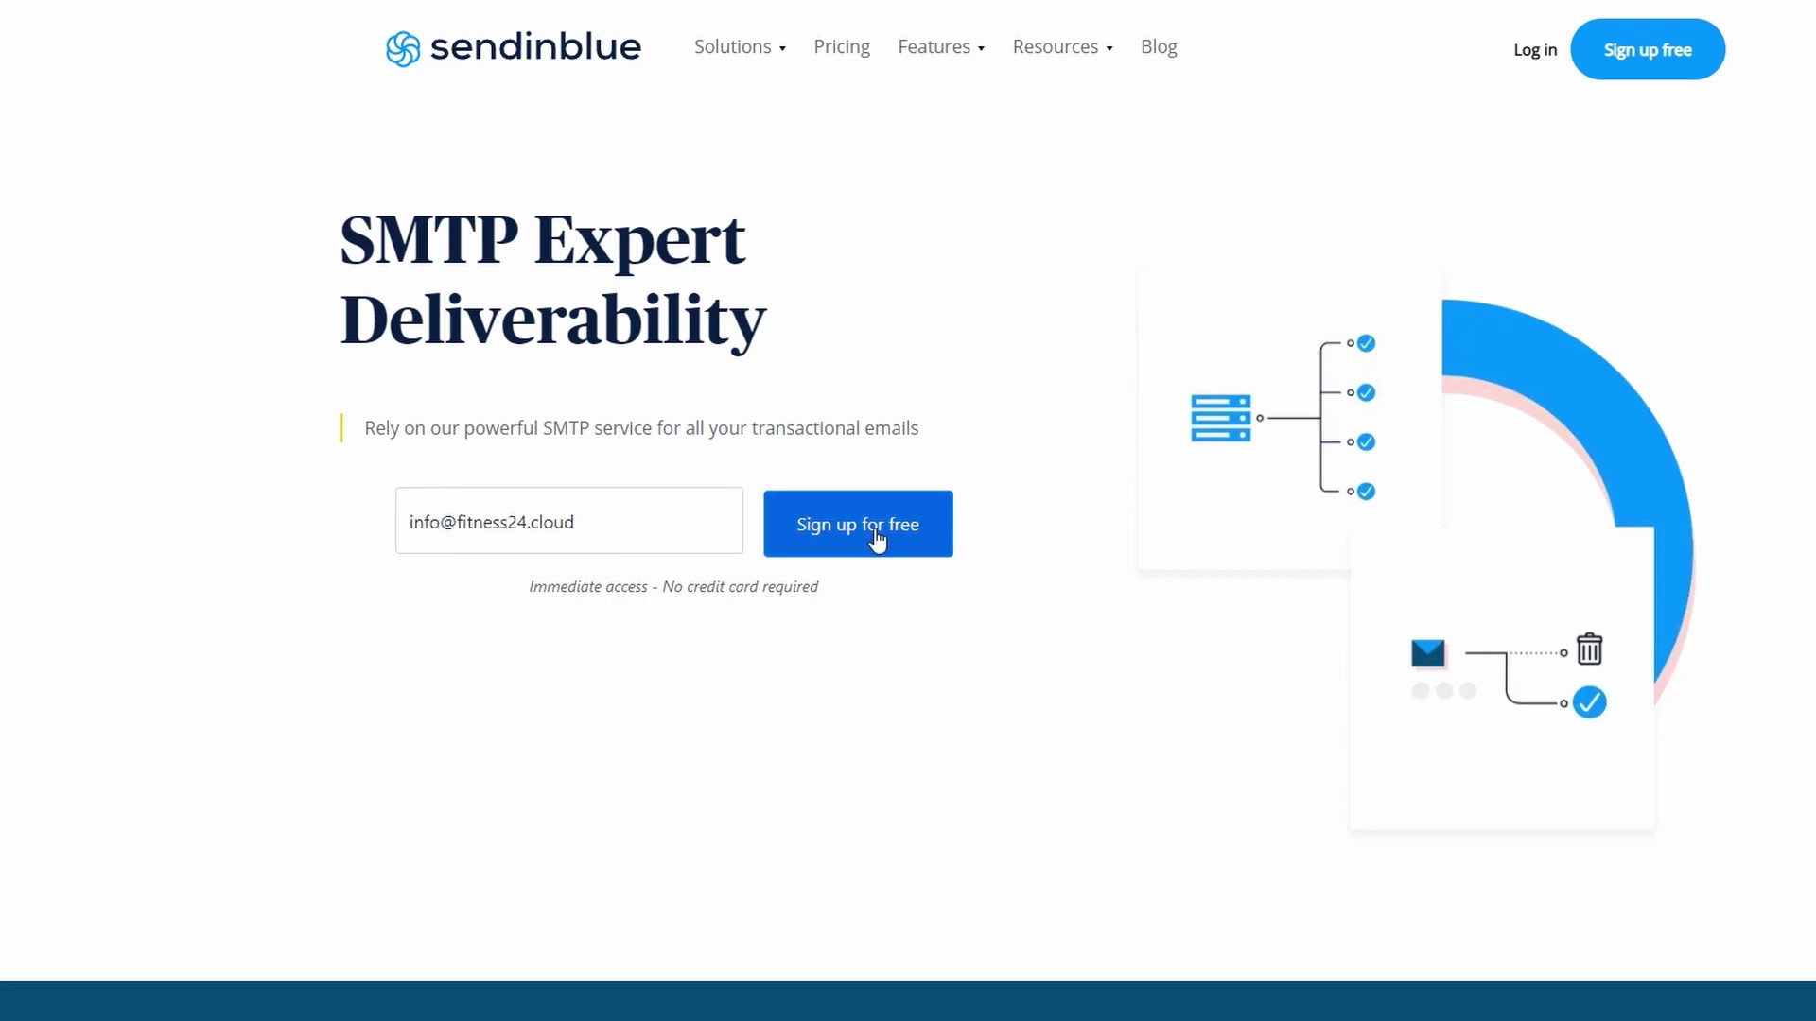
click(877, 535)
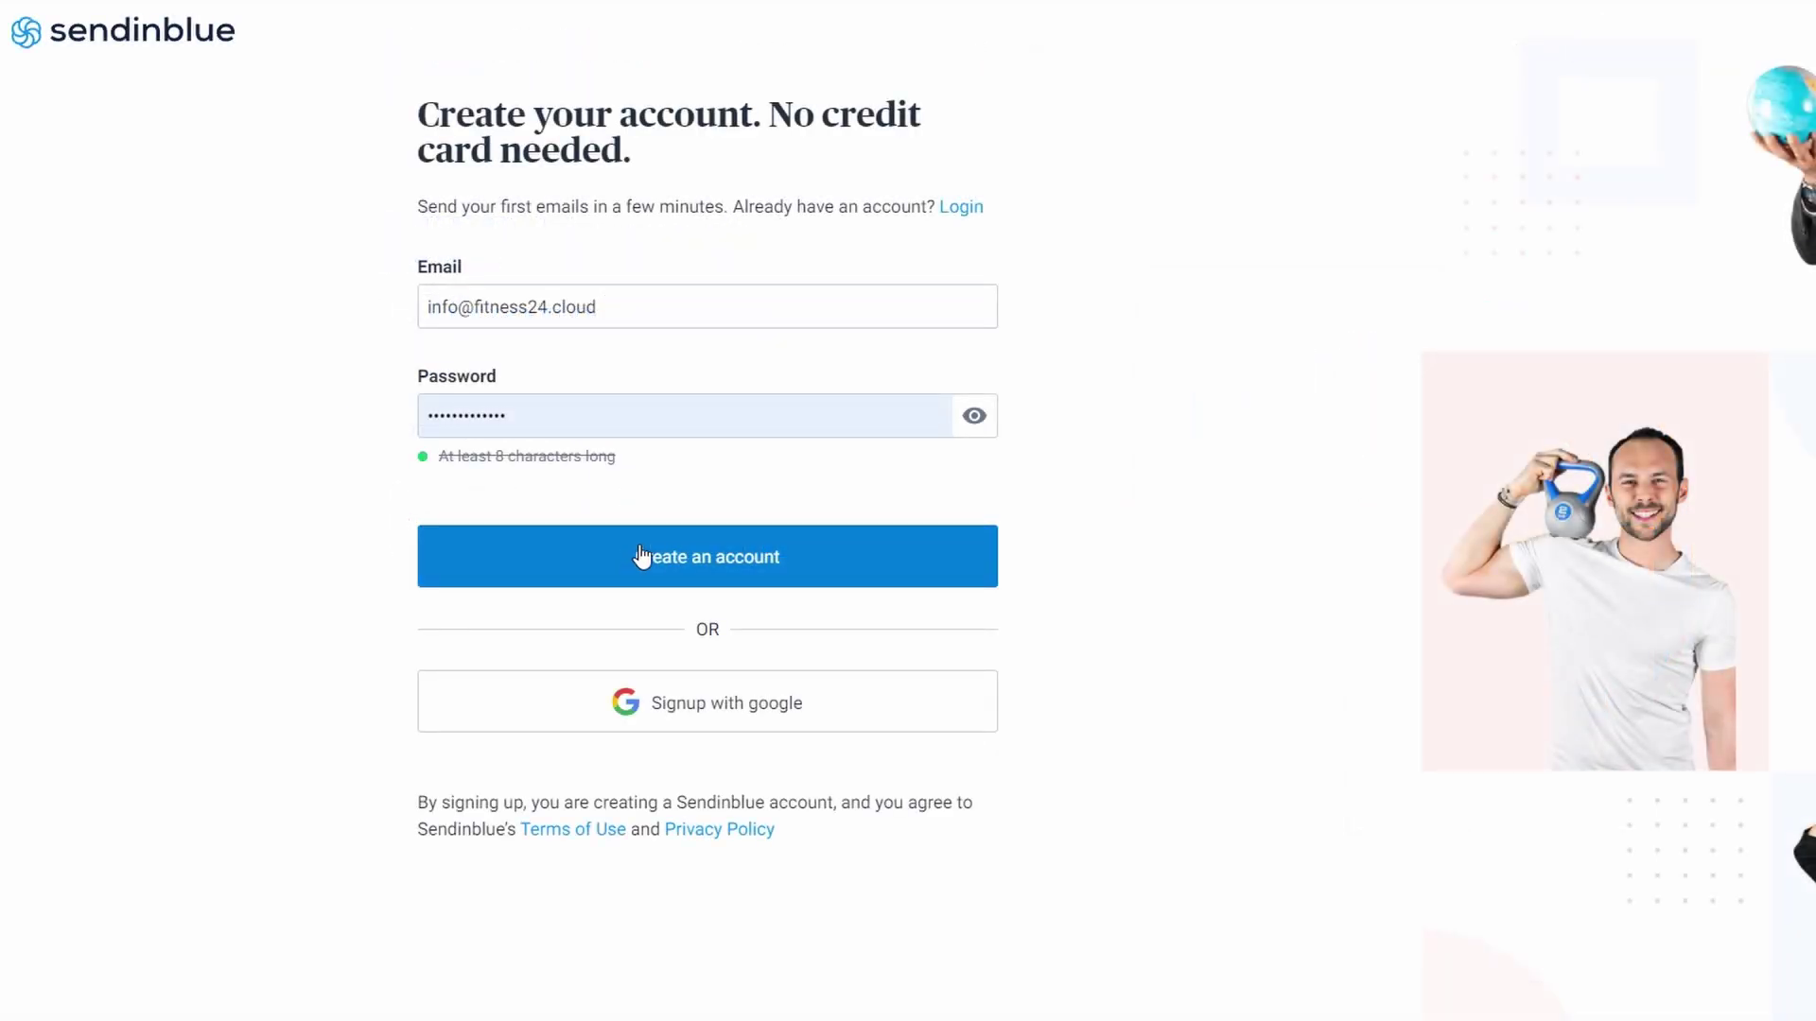
click(651, 549)
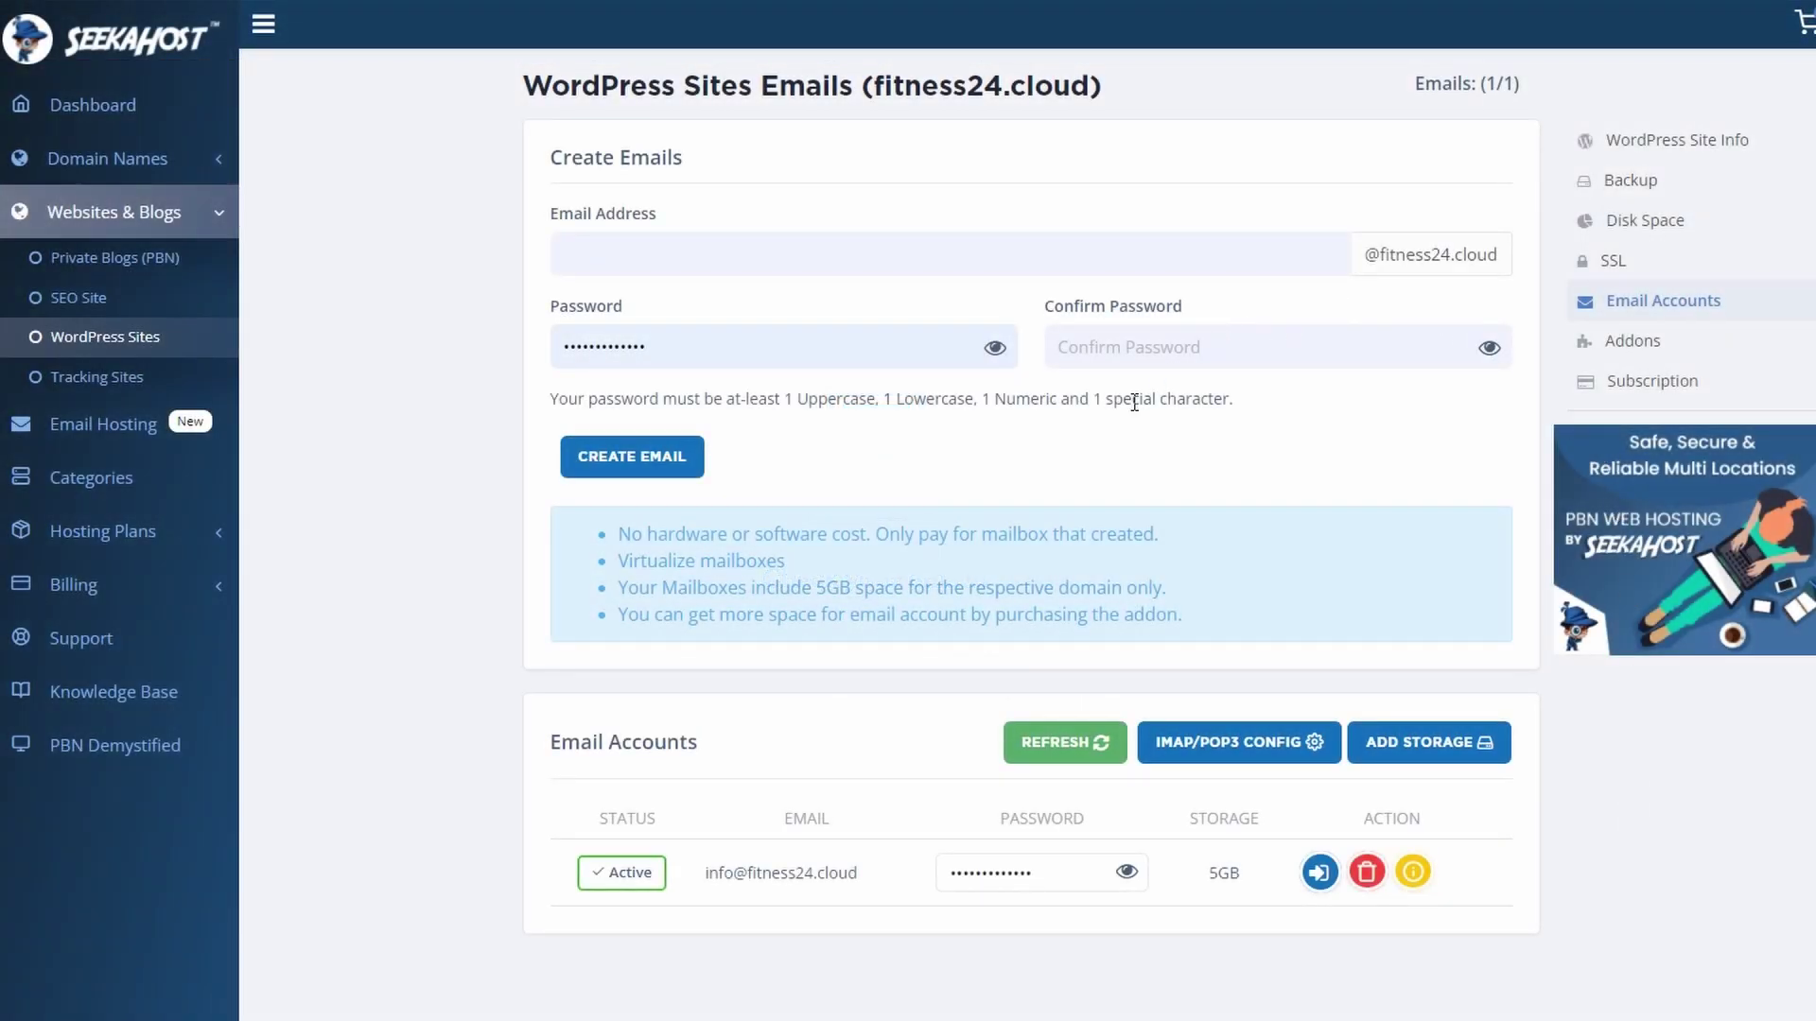
- Open the fitness24.cloud mailbox in Webmail and confirm the address from Sendinblue's 'Complete your registration' email
click(1326, 884)
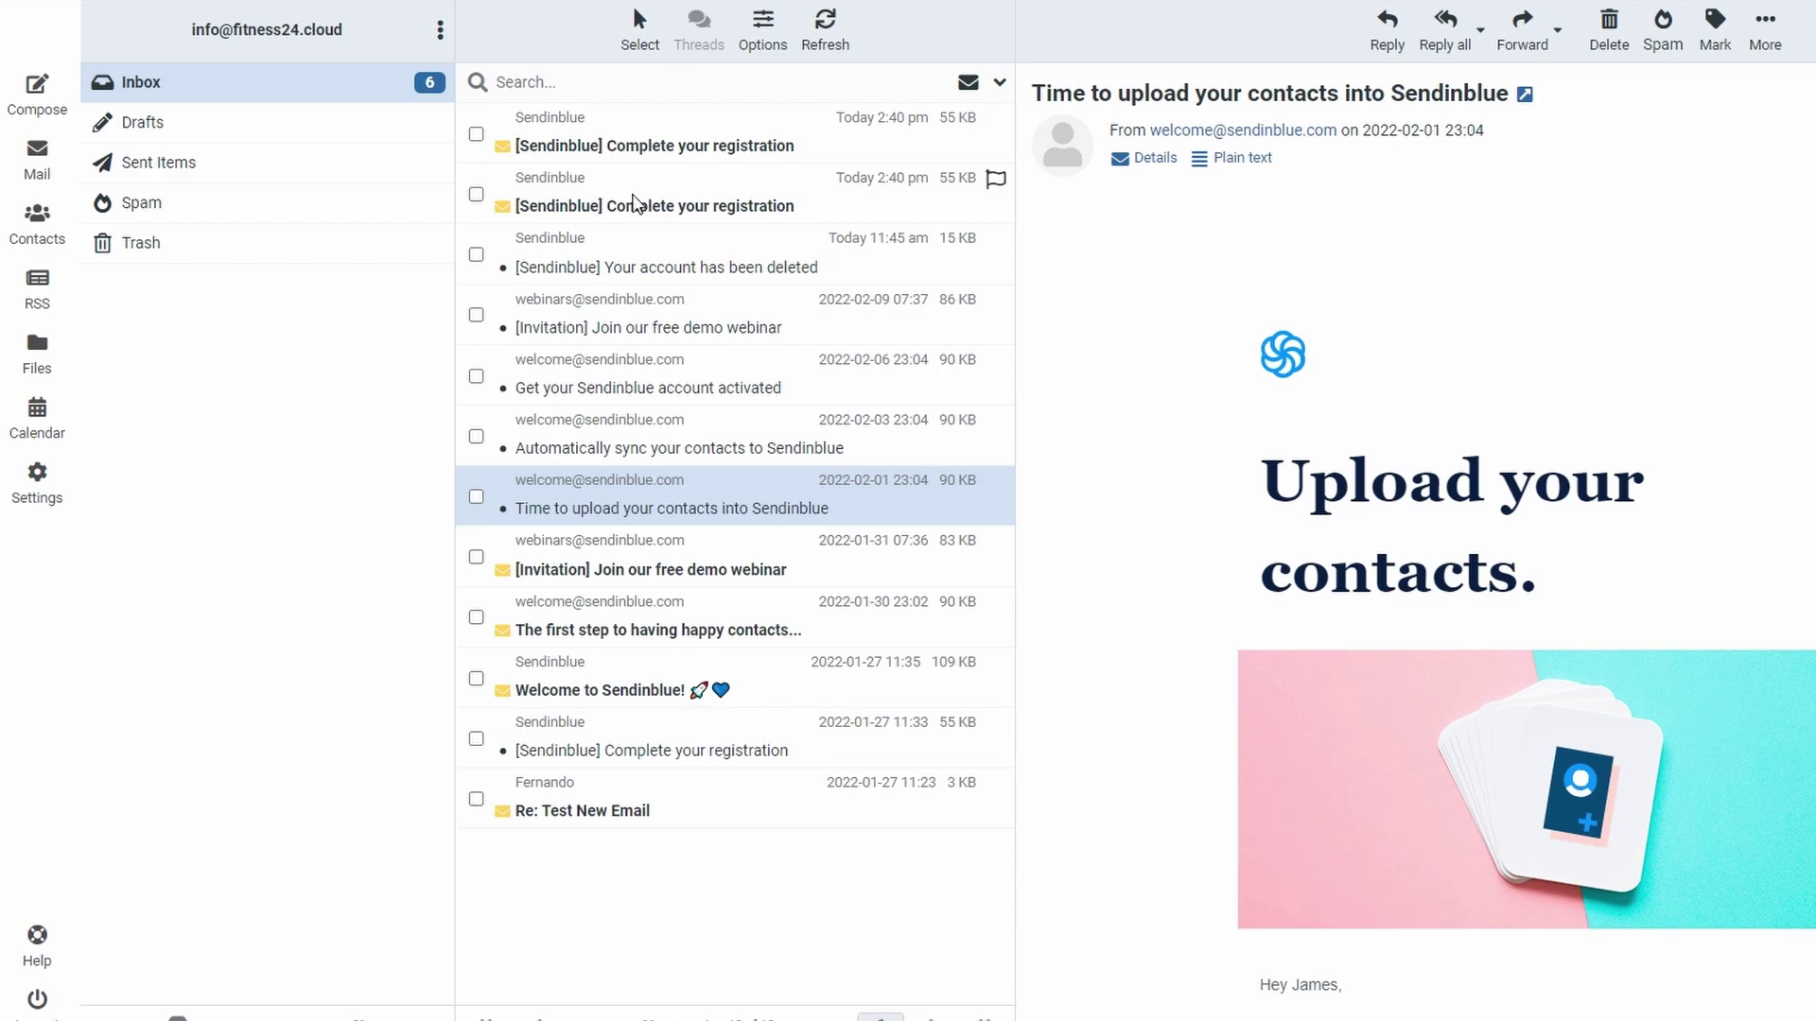
click(624, 144)
click(1152, 811)
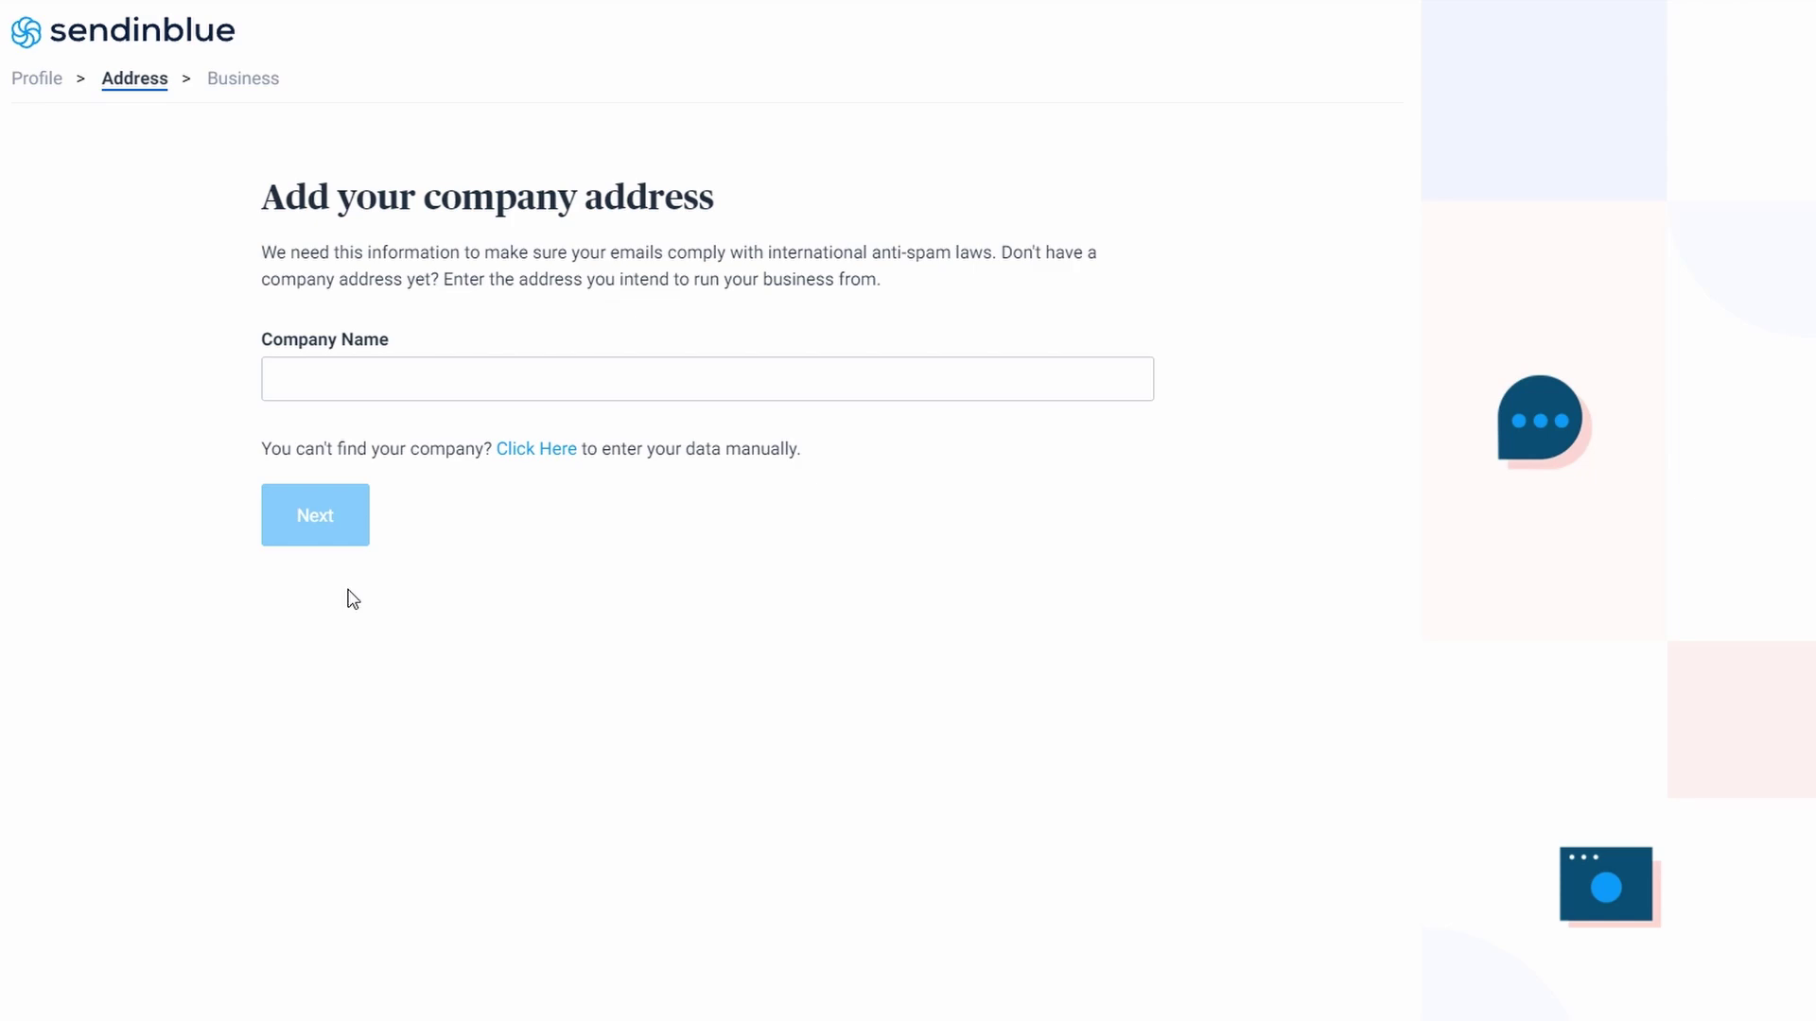
- Enter company name '24 Fitness', fill the address manually, and save the business details
click(430, 366)
text(24 Fitness)
click(537, 449)
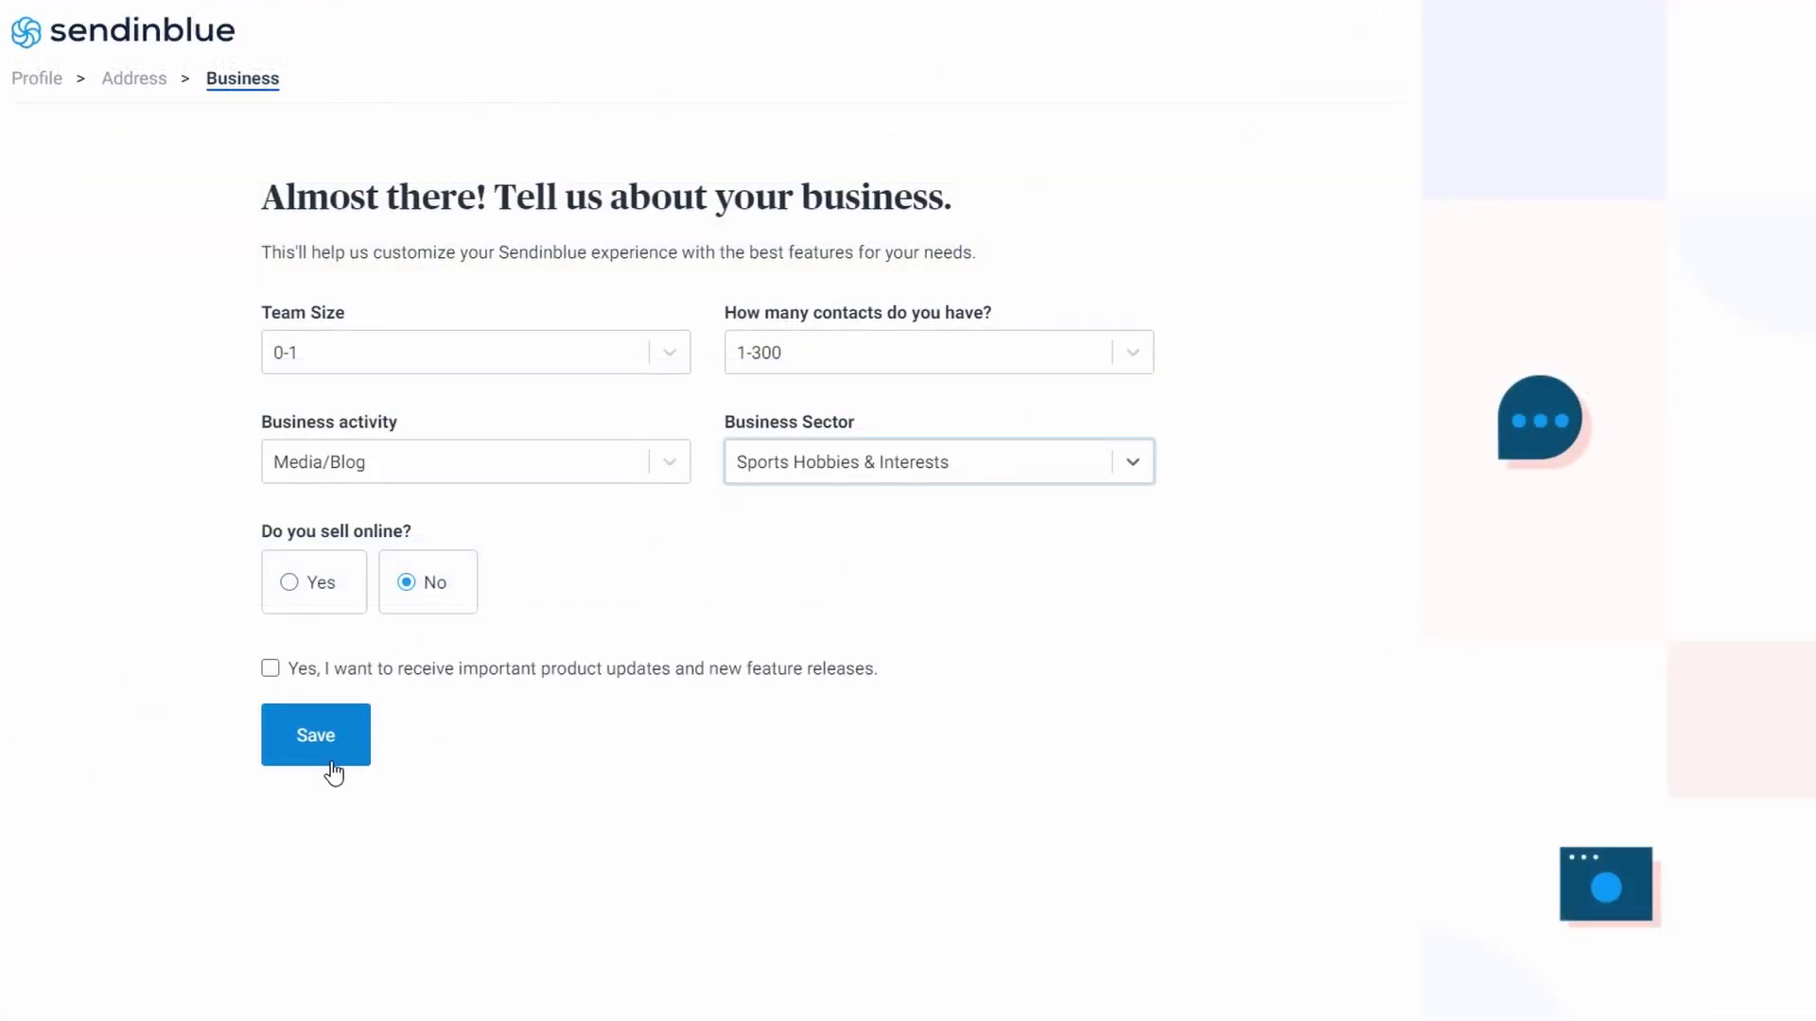
click(326, 747)
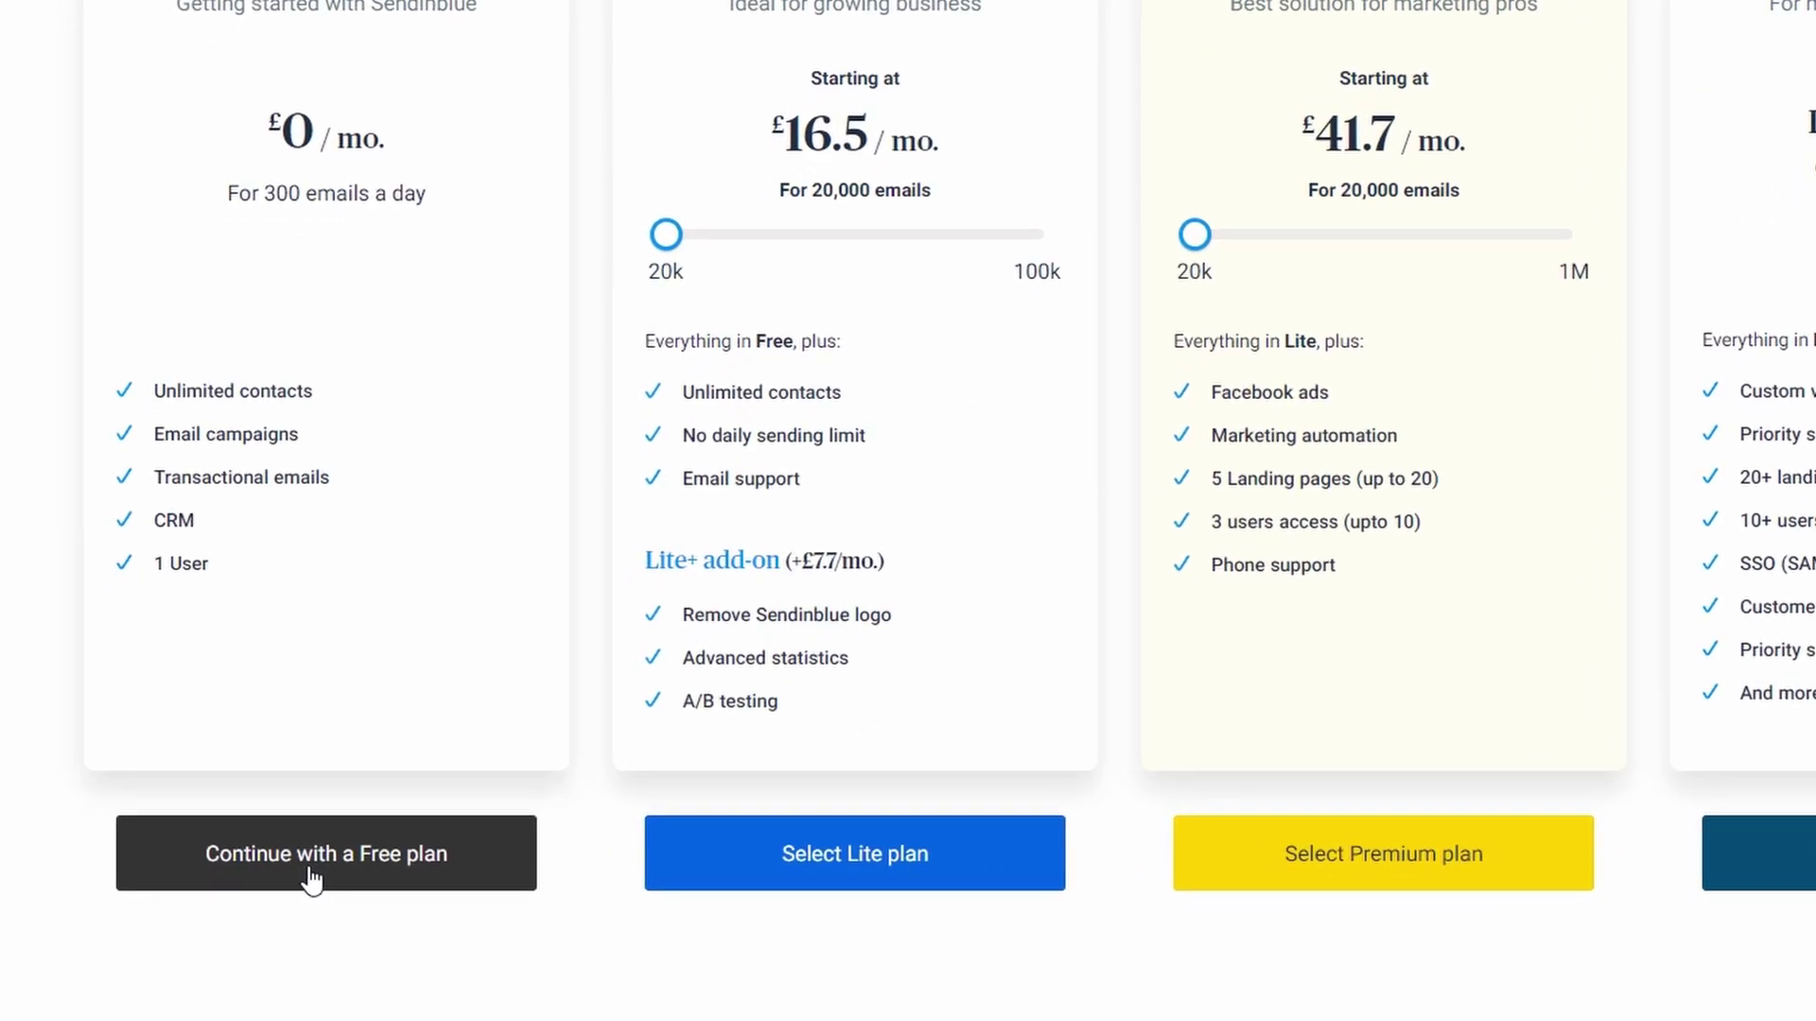
- Continue on the Free plan, then generate a v3 API key named '24 fitness' and copy it
click(459, 811)
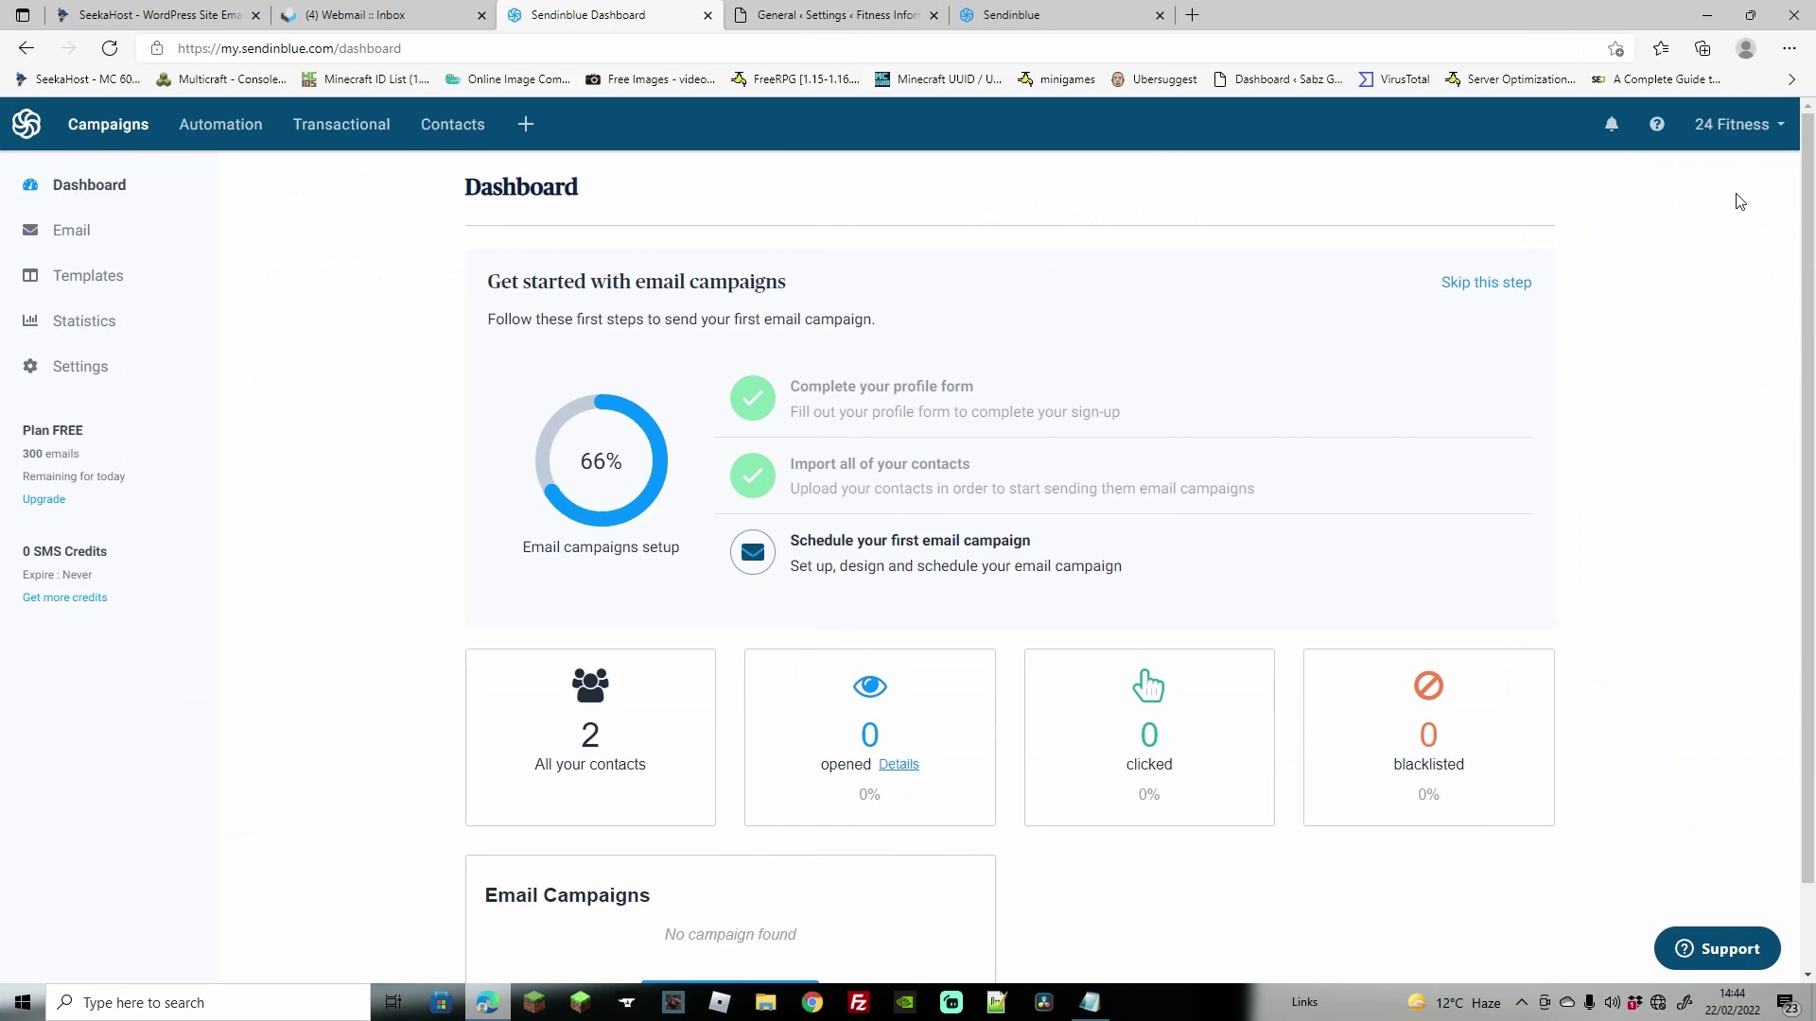
click(1738, 124)
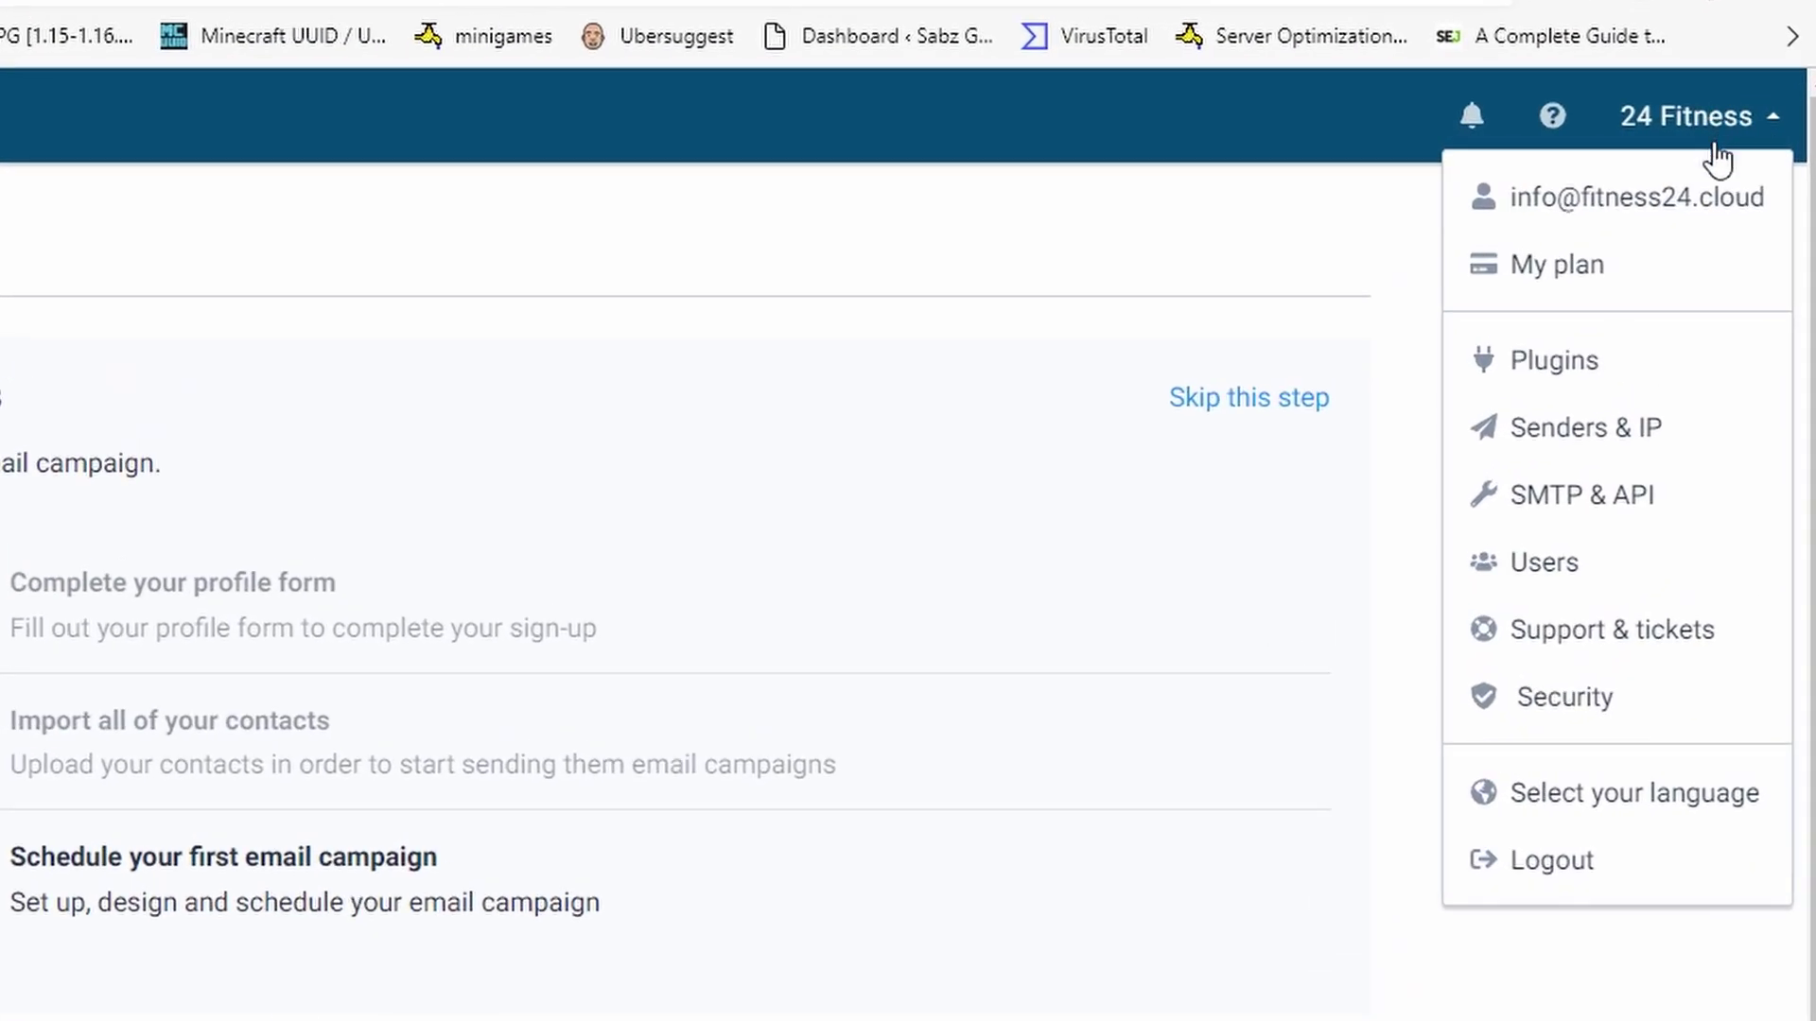
click(1647, 501)
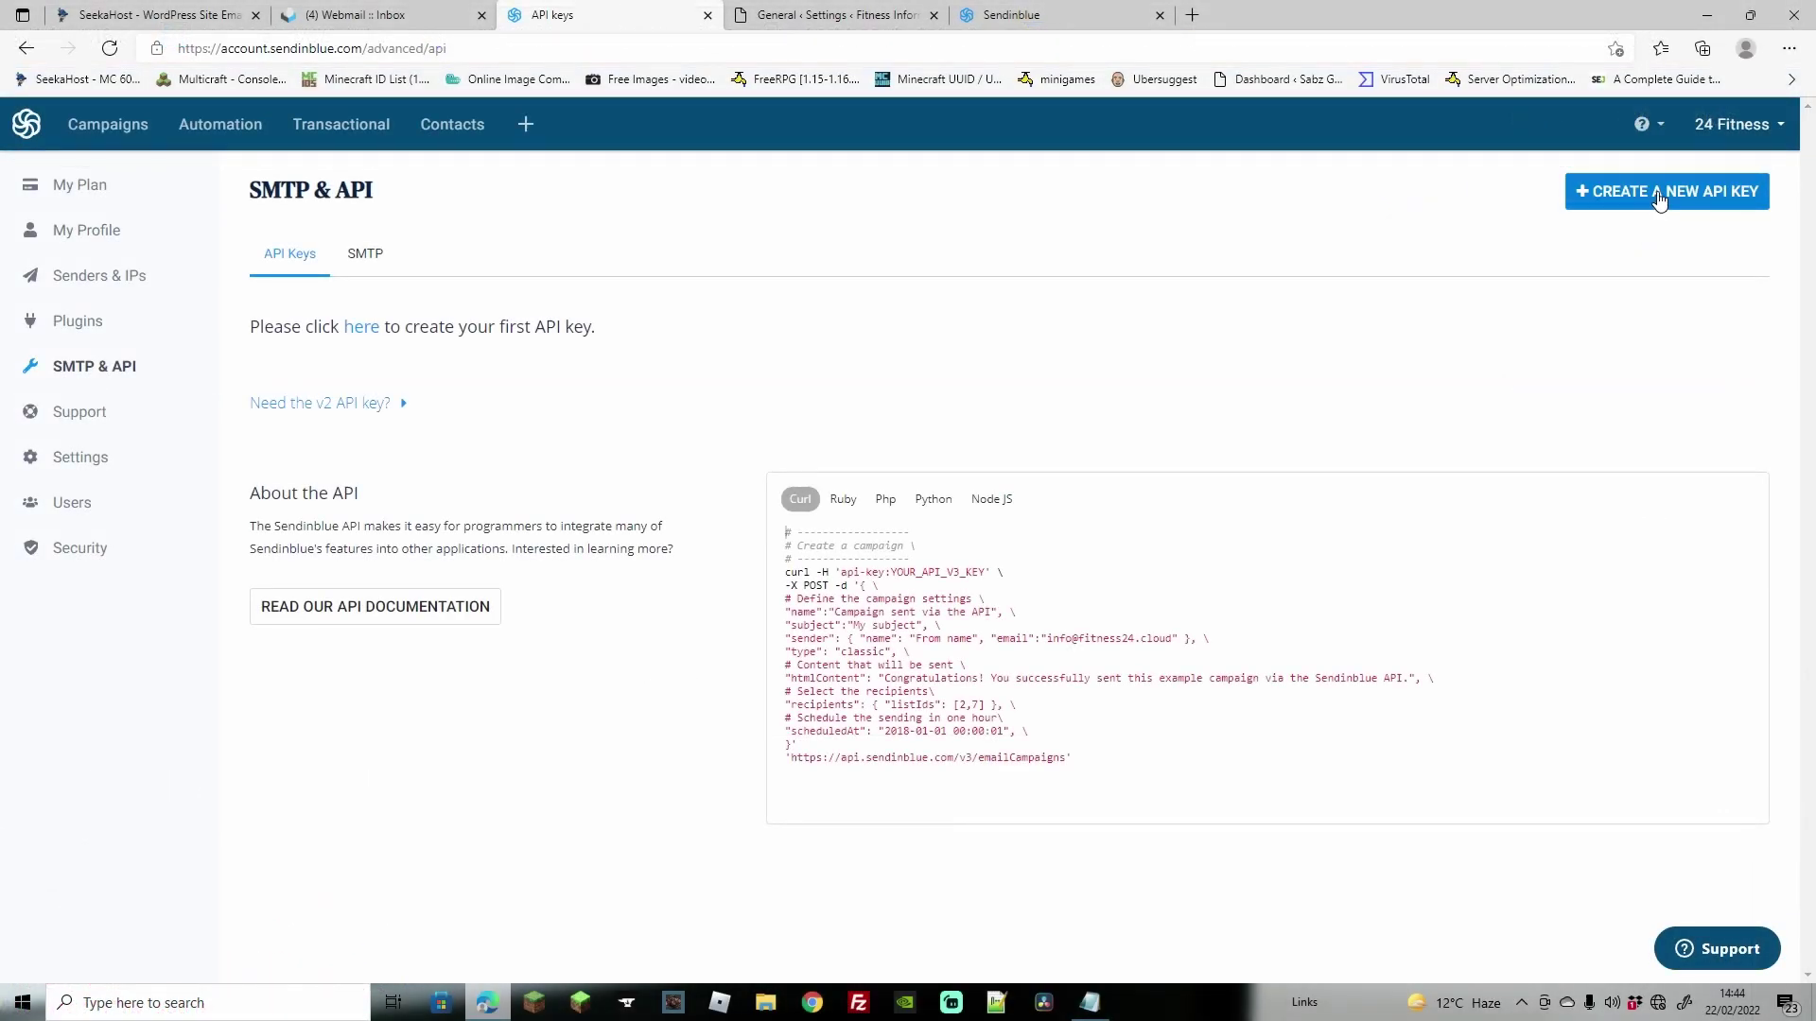
click(1657, 191)
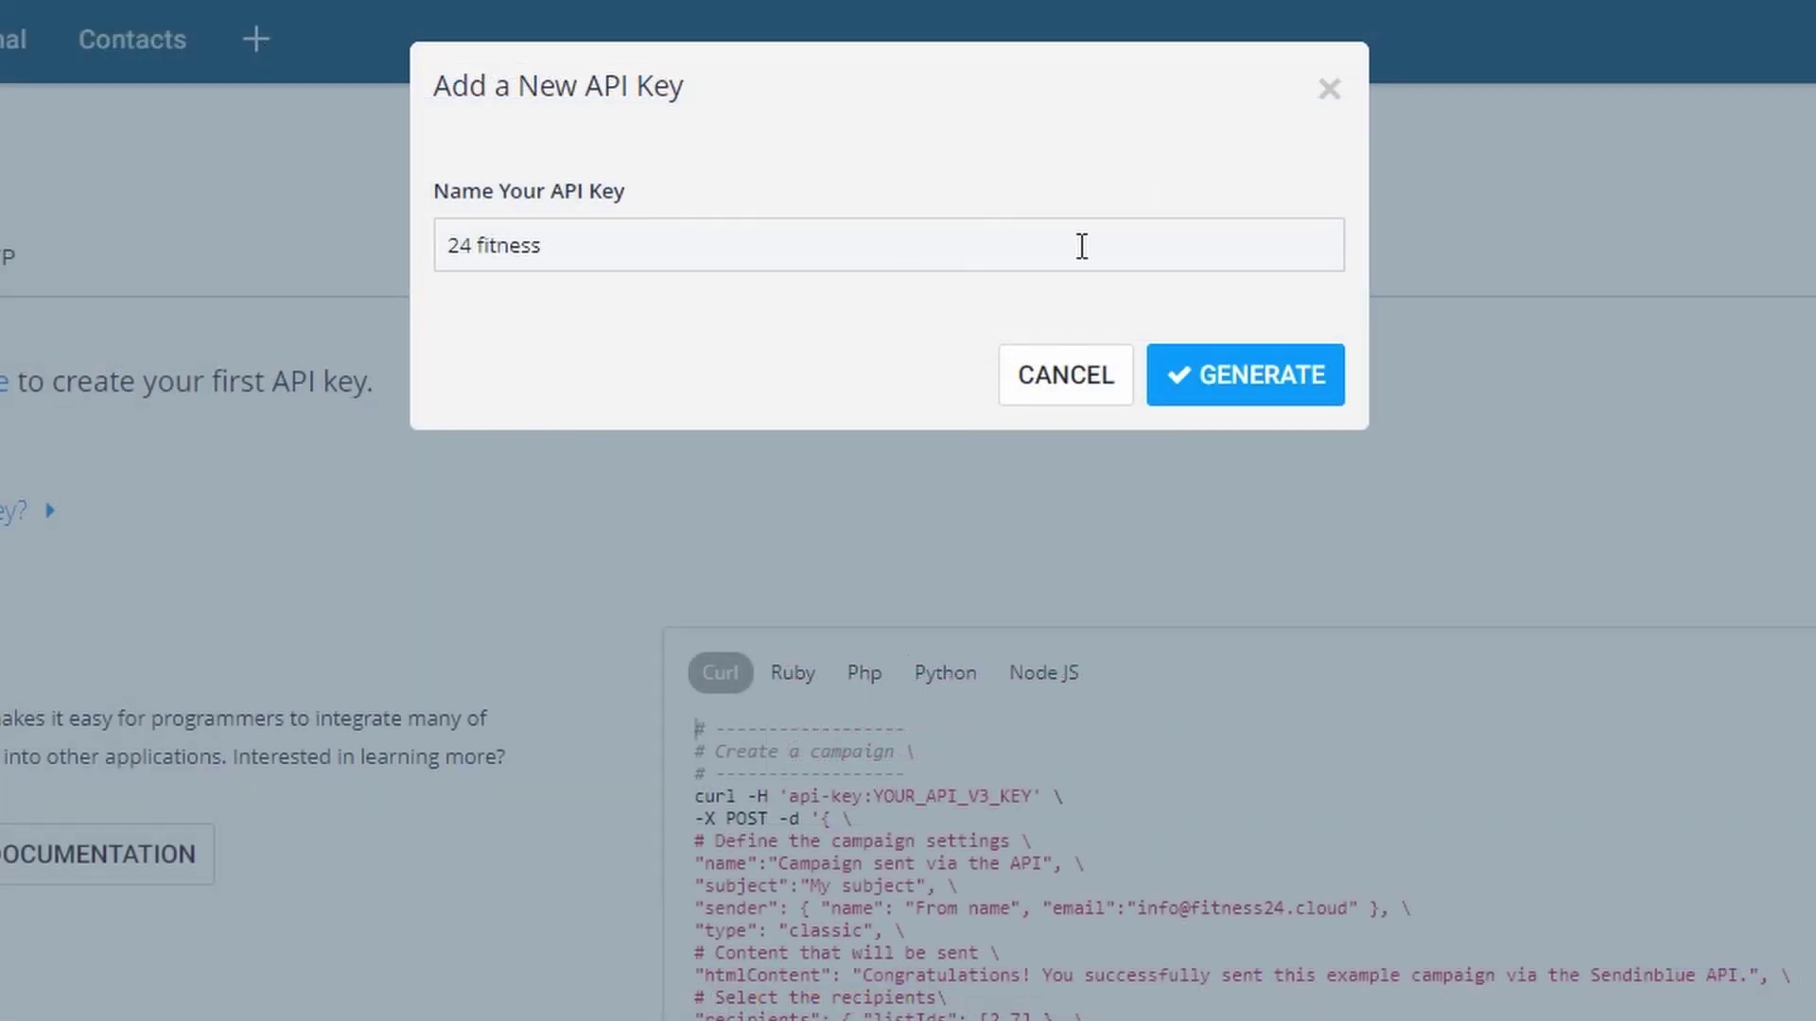
click(1244, 378)
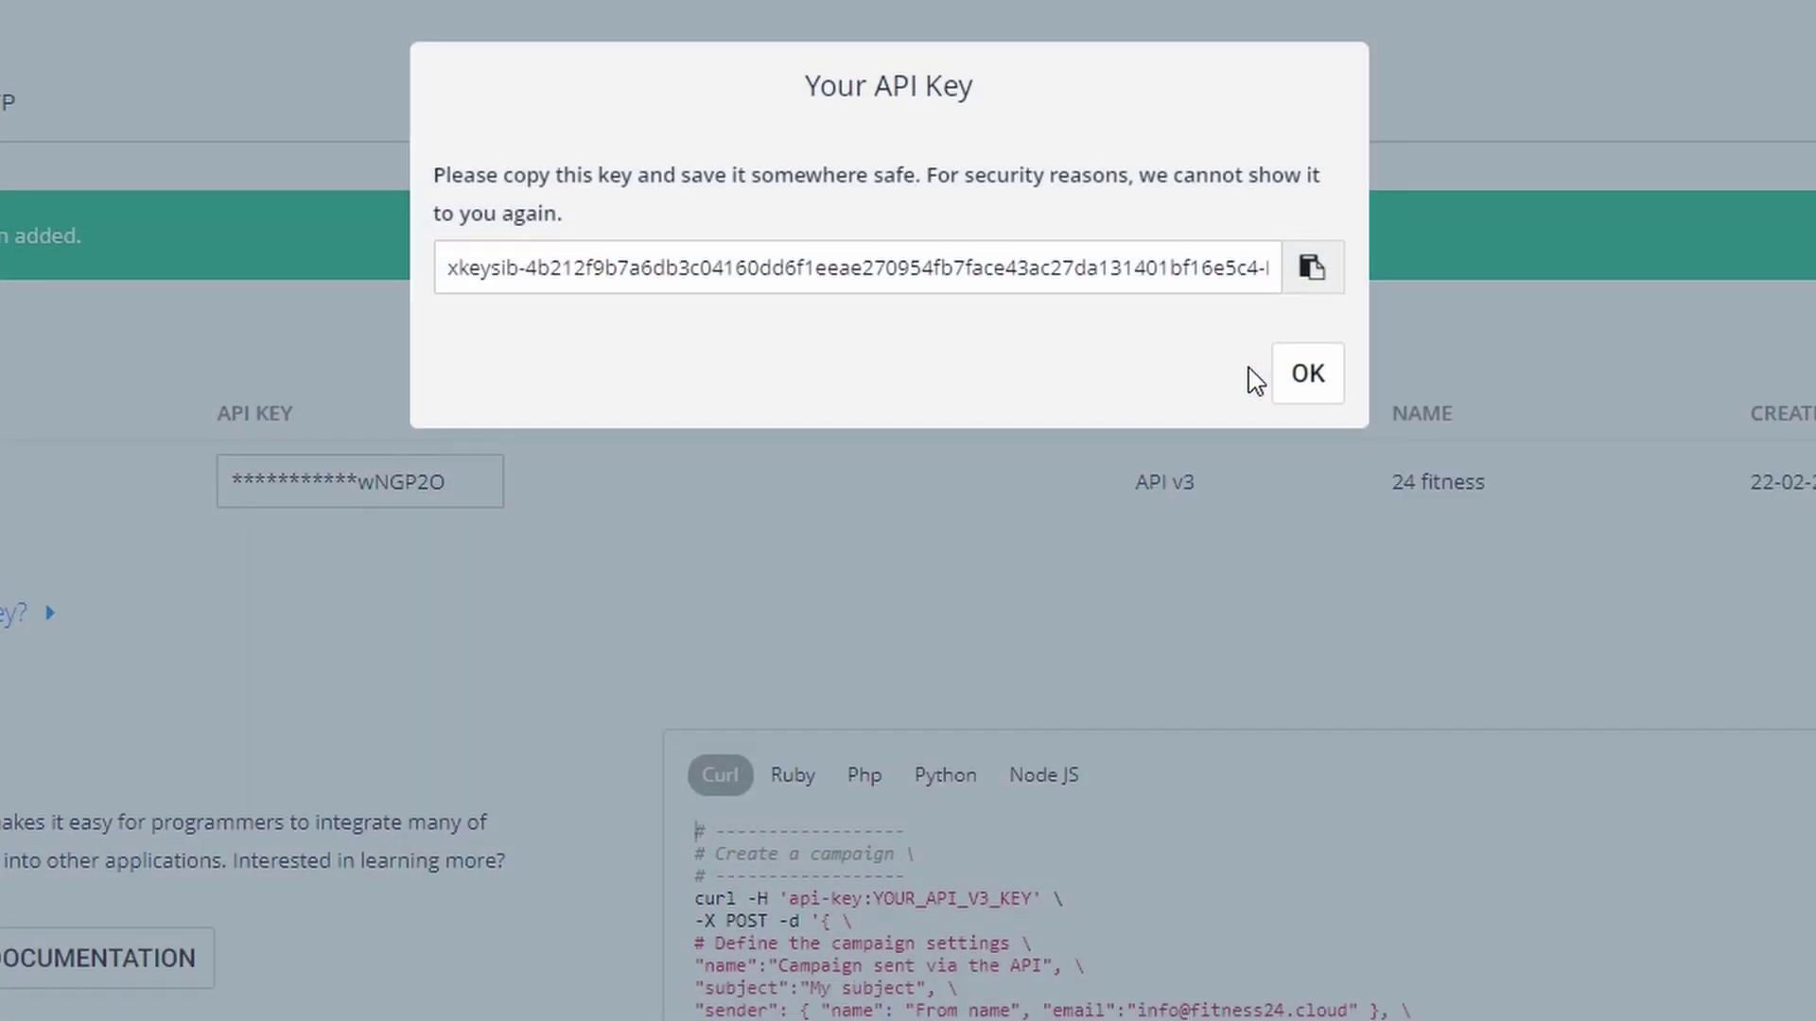
click(1310, 280)
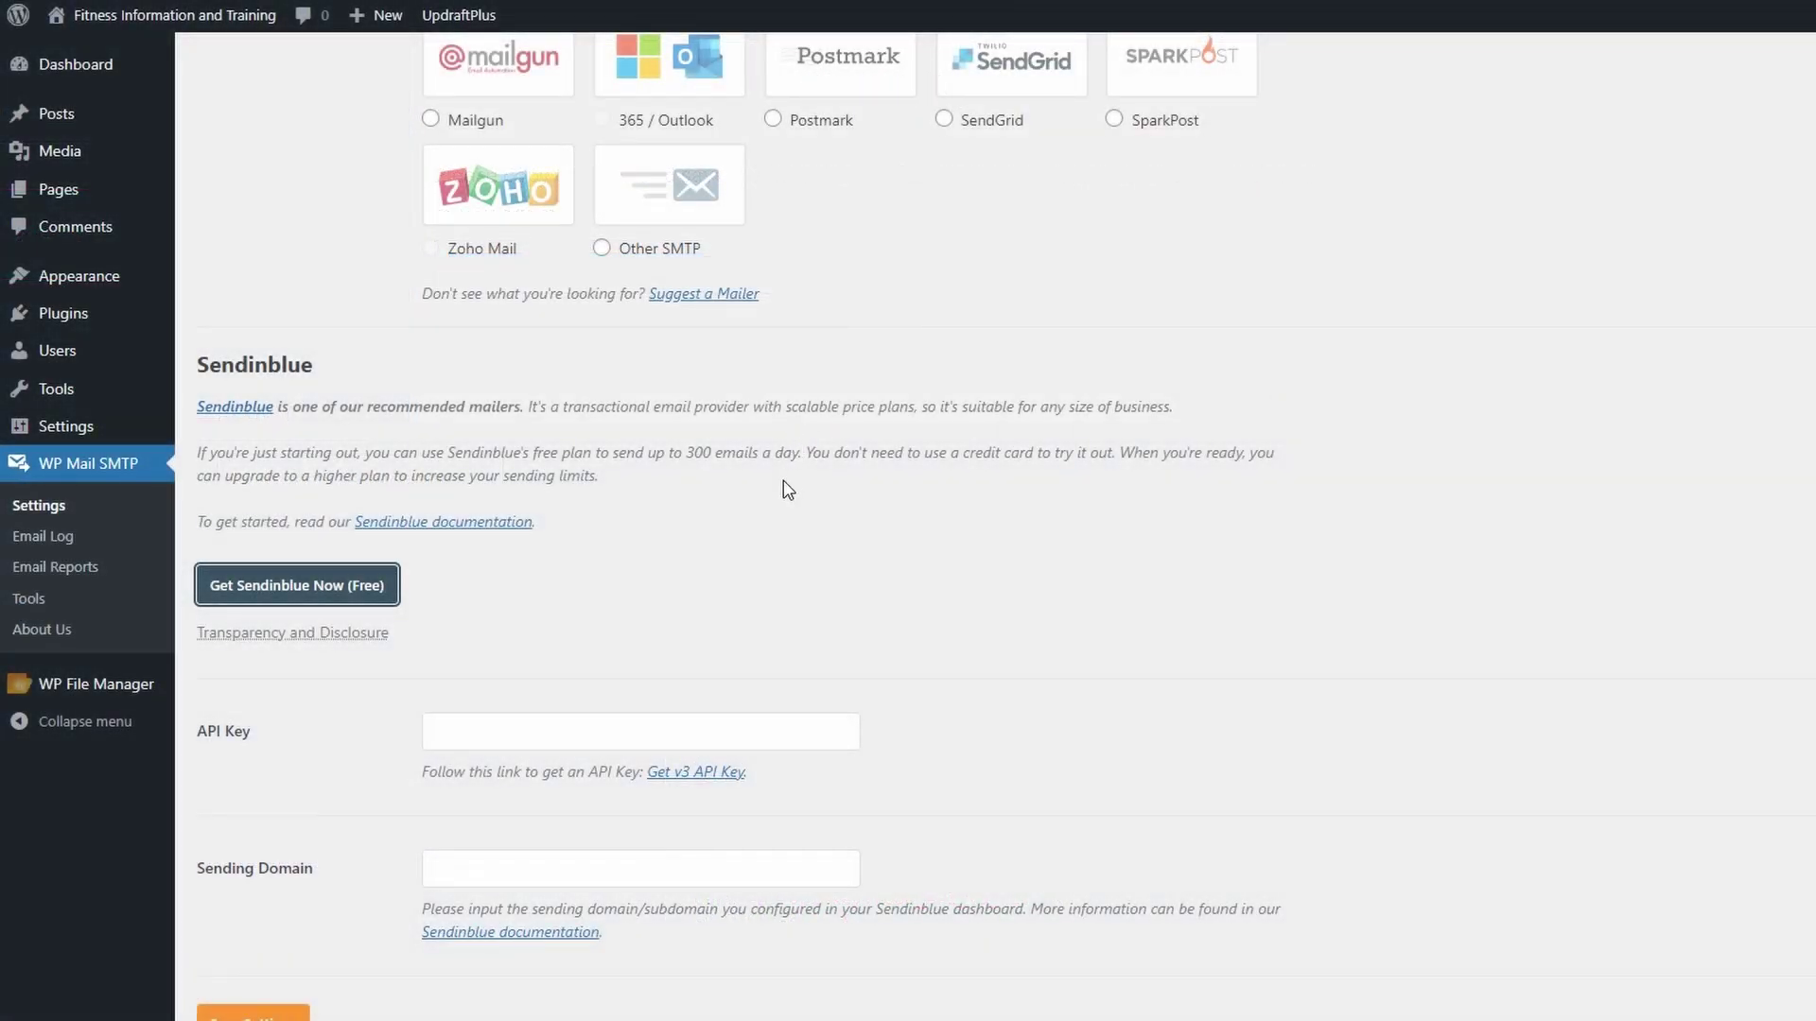
- Paste the Sendinblue API key into WP Mail SMTP, save settings, and close Sendinblue's new-key dialog
right_click(456, 735)
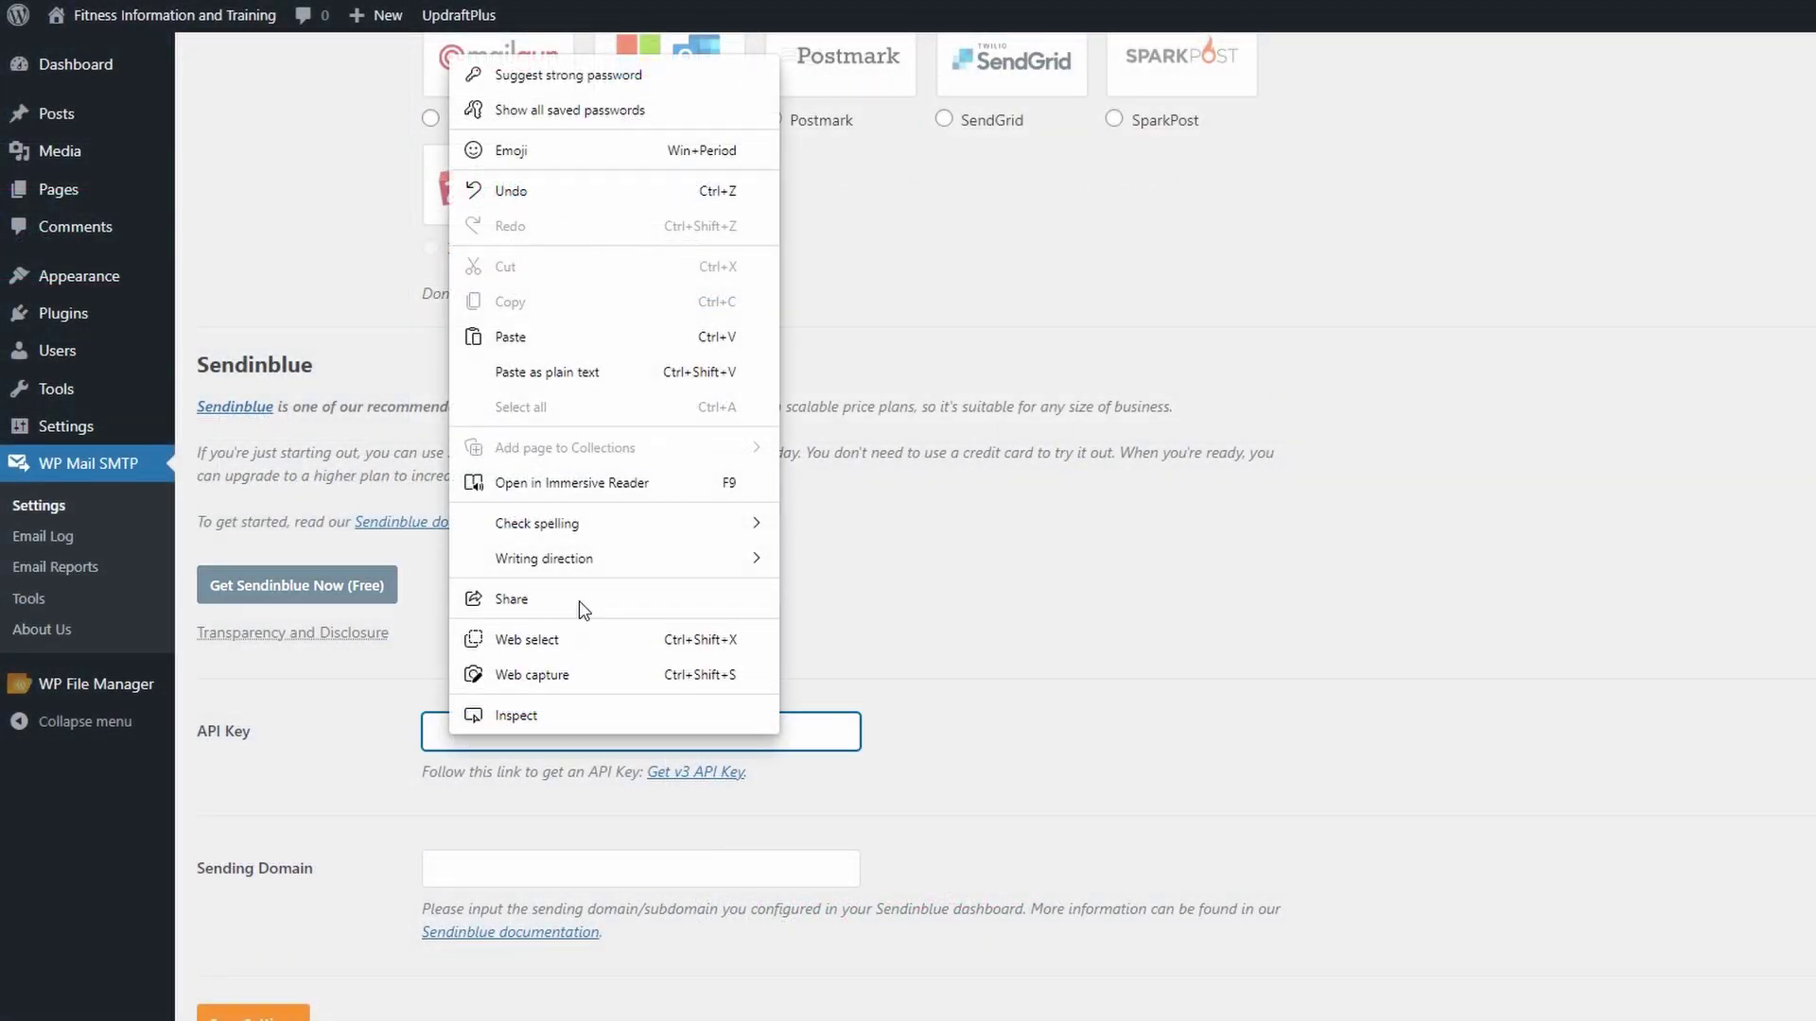
click(560, 338)
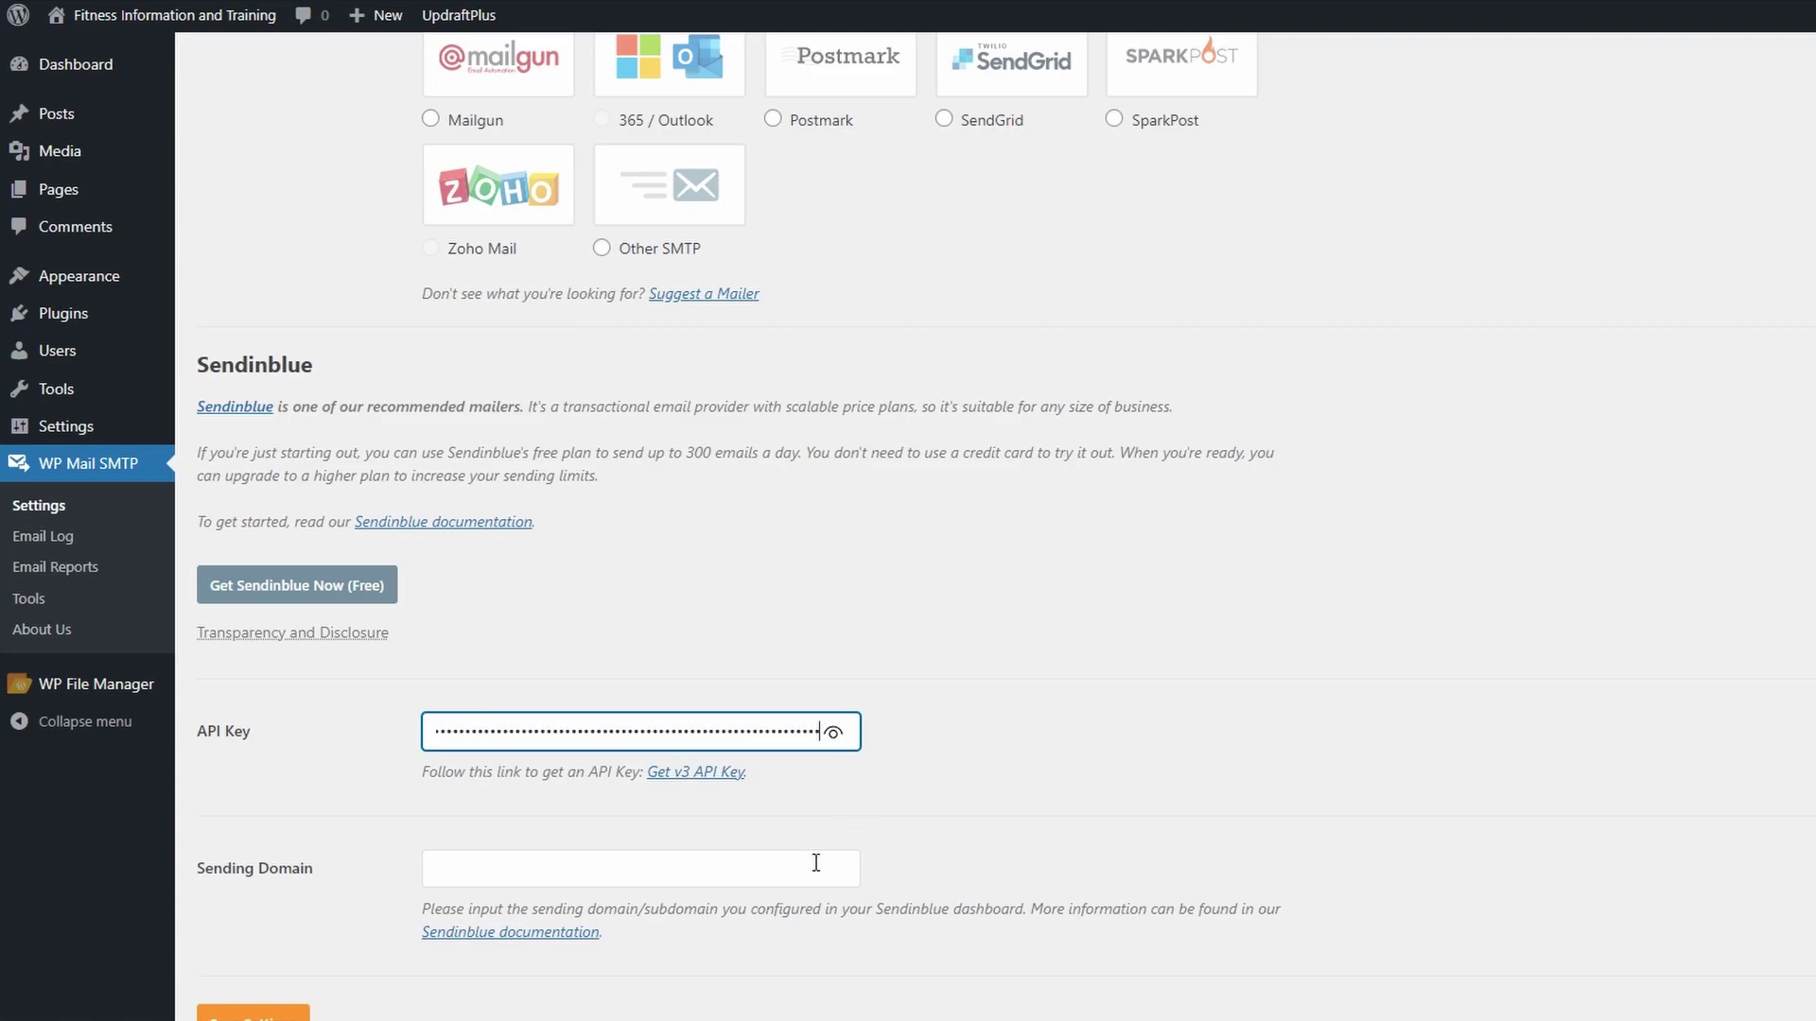
scroll(712, 774, down, 2)
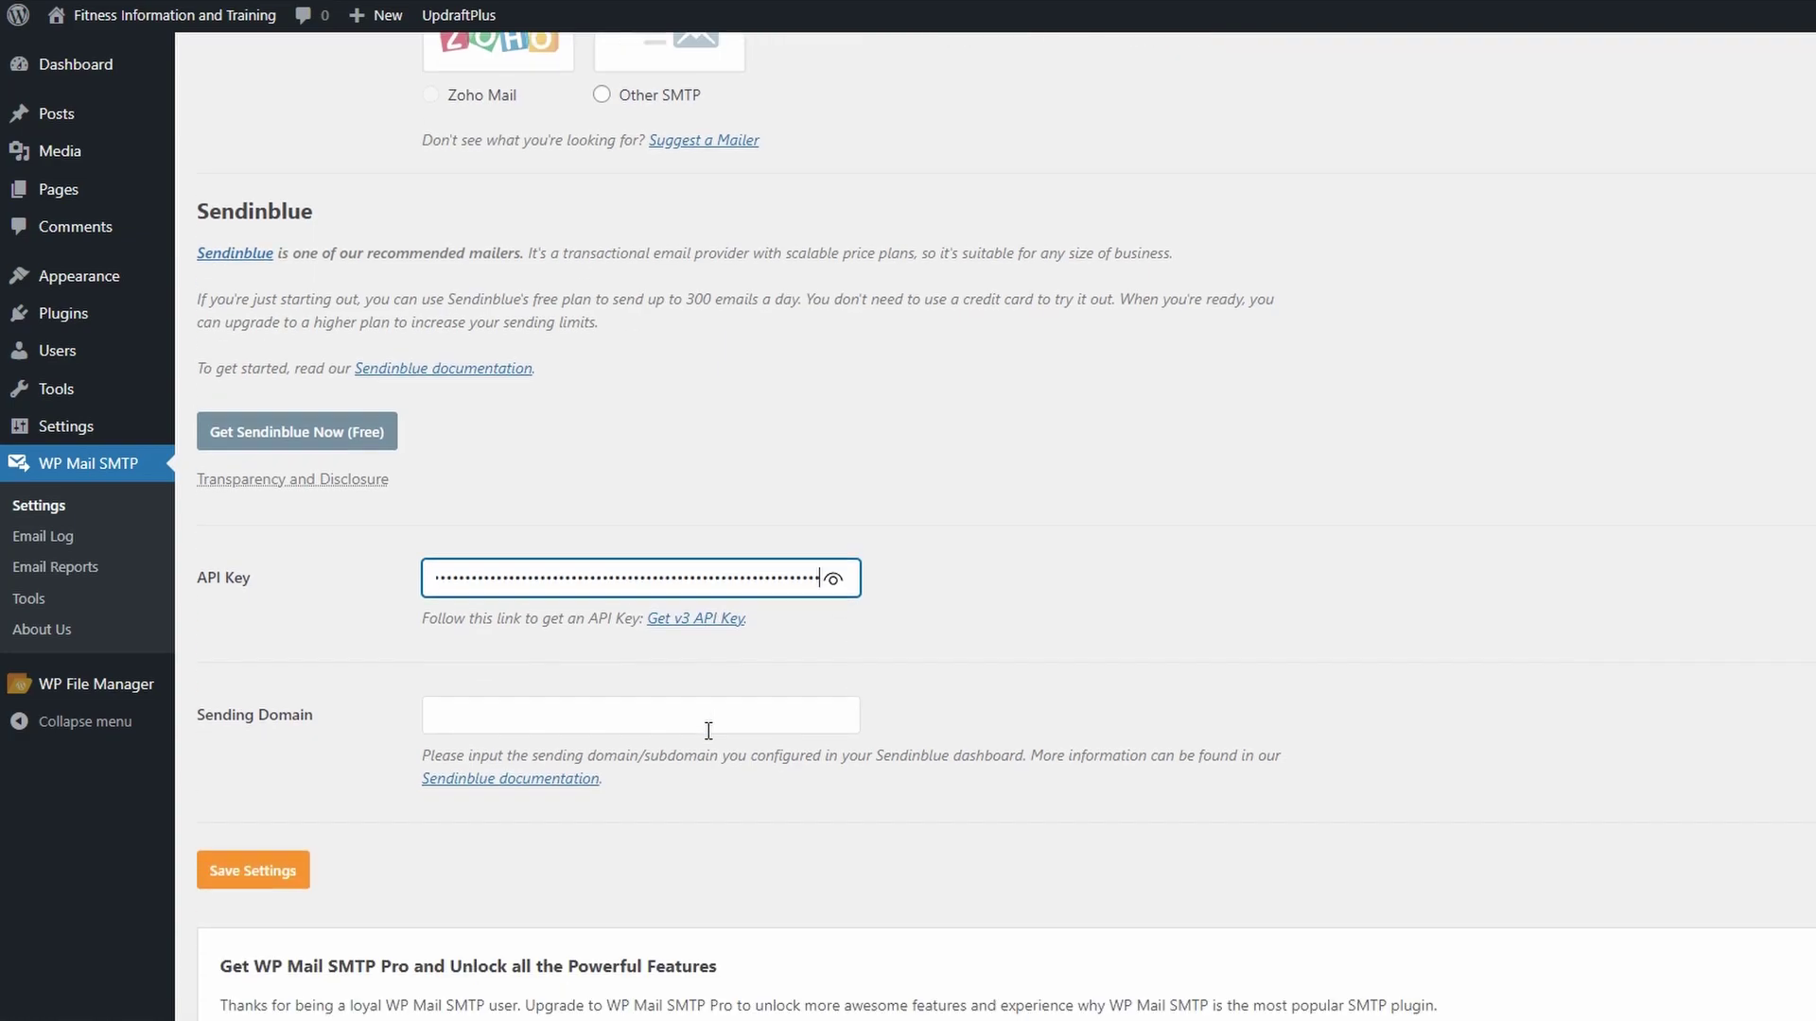
click(257, 882)
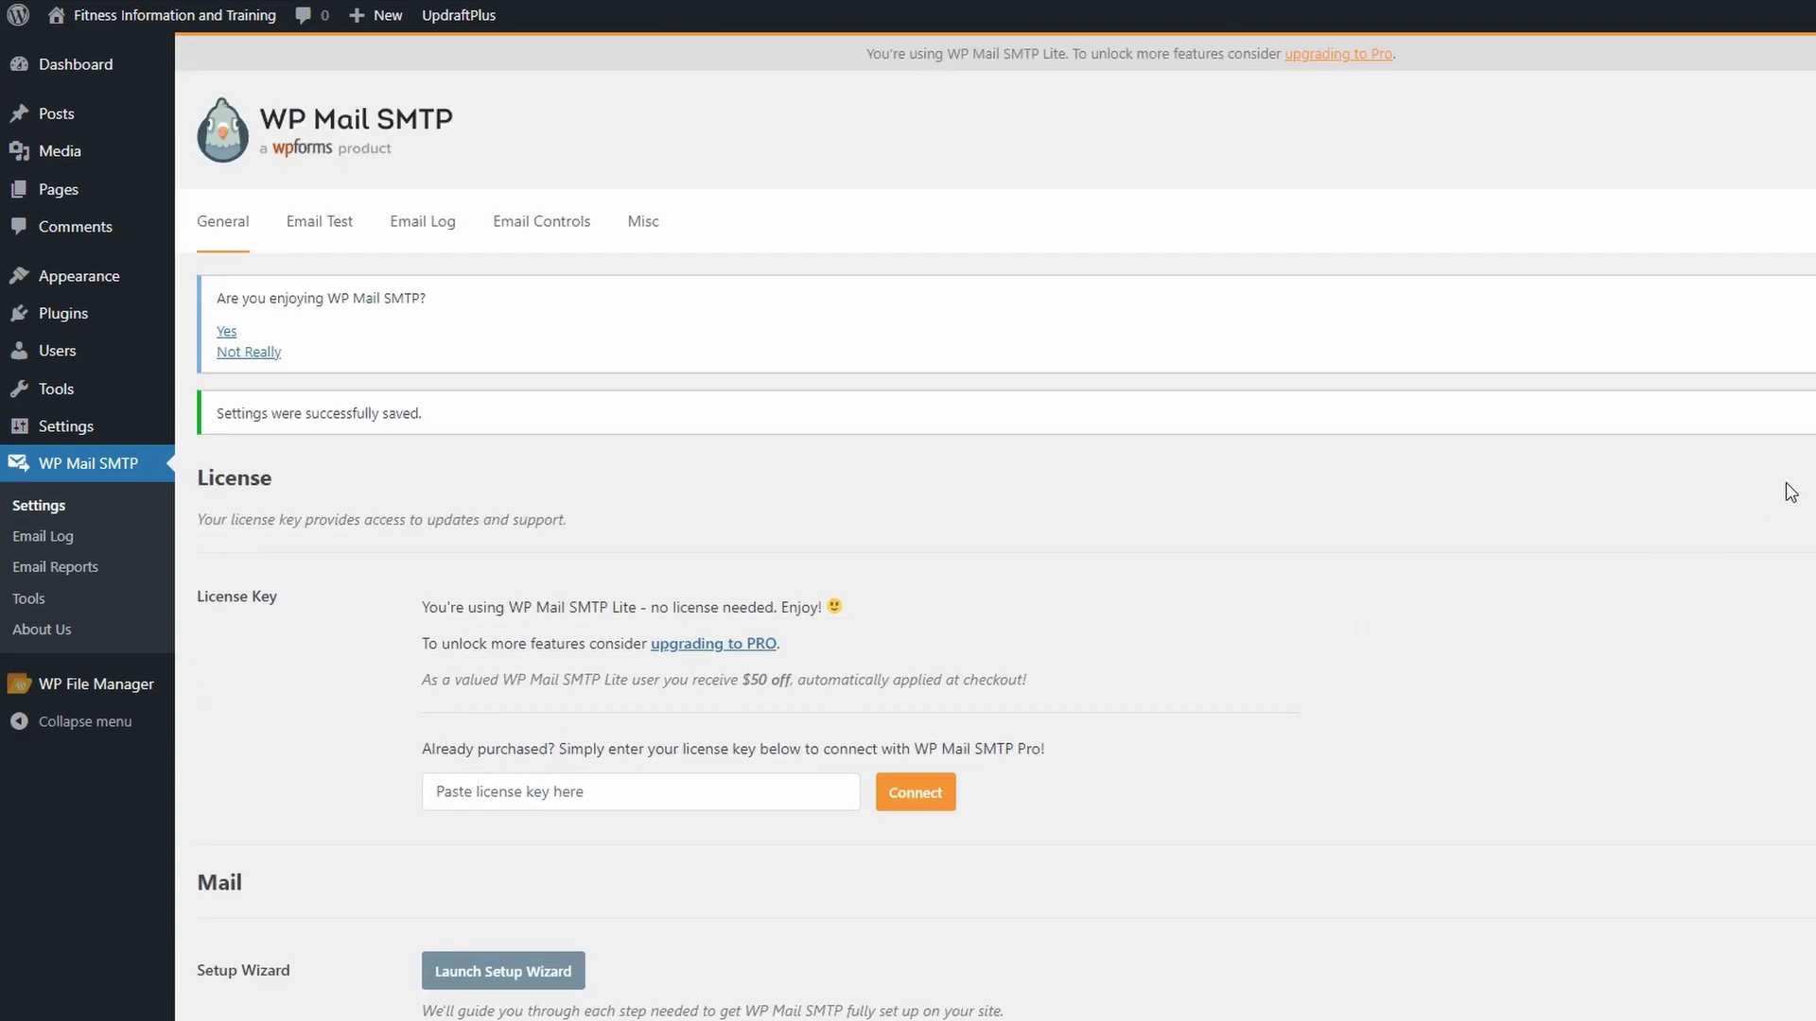
scroll(995, 529, down, 20)
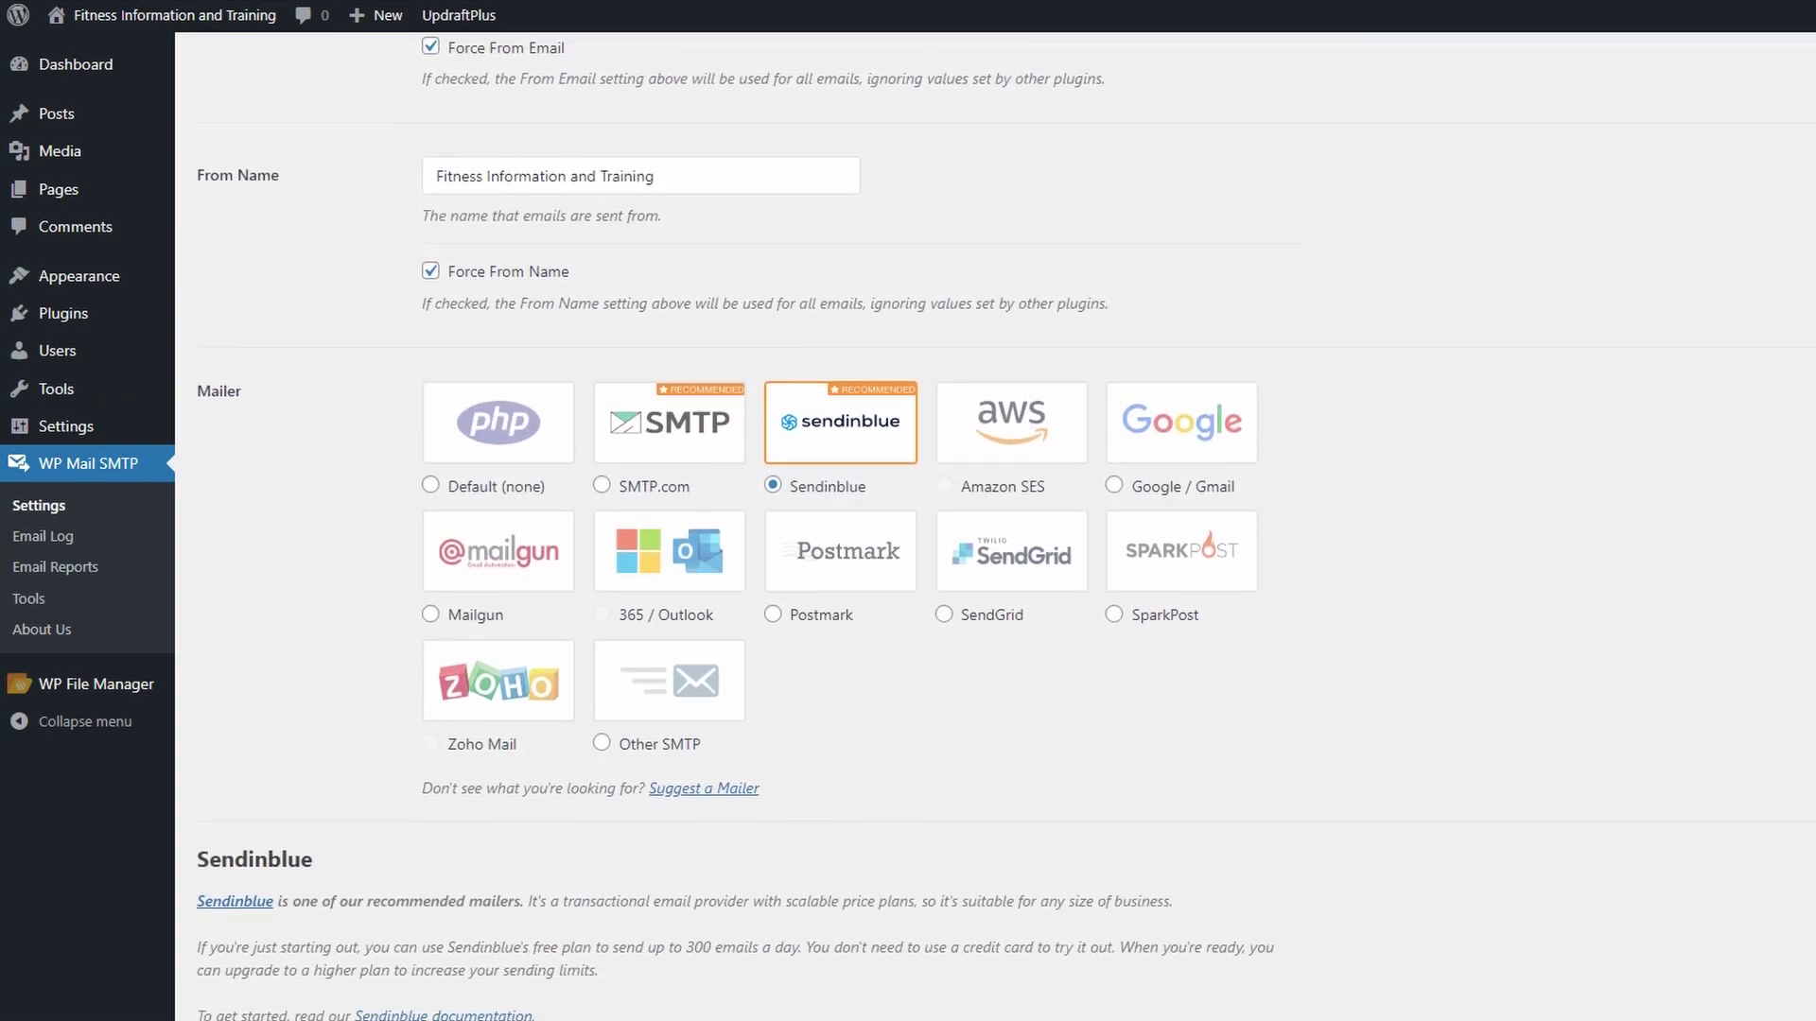
scroll(995, 530, down, 3)
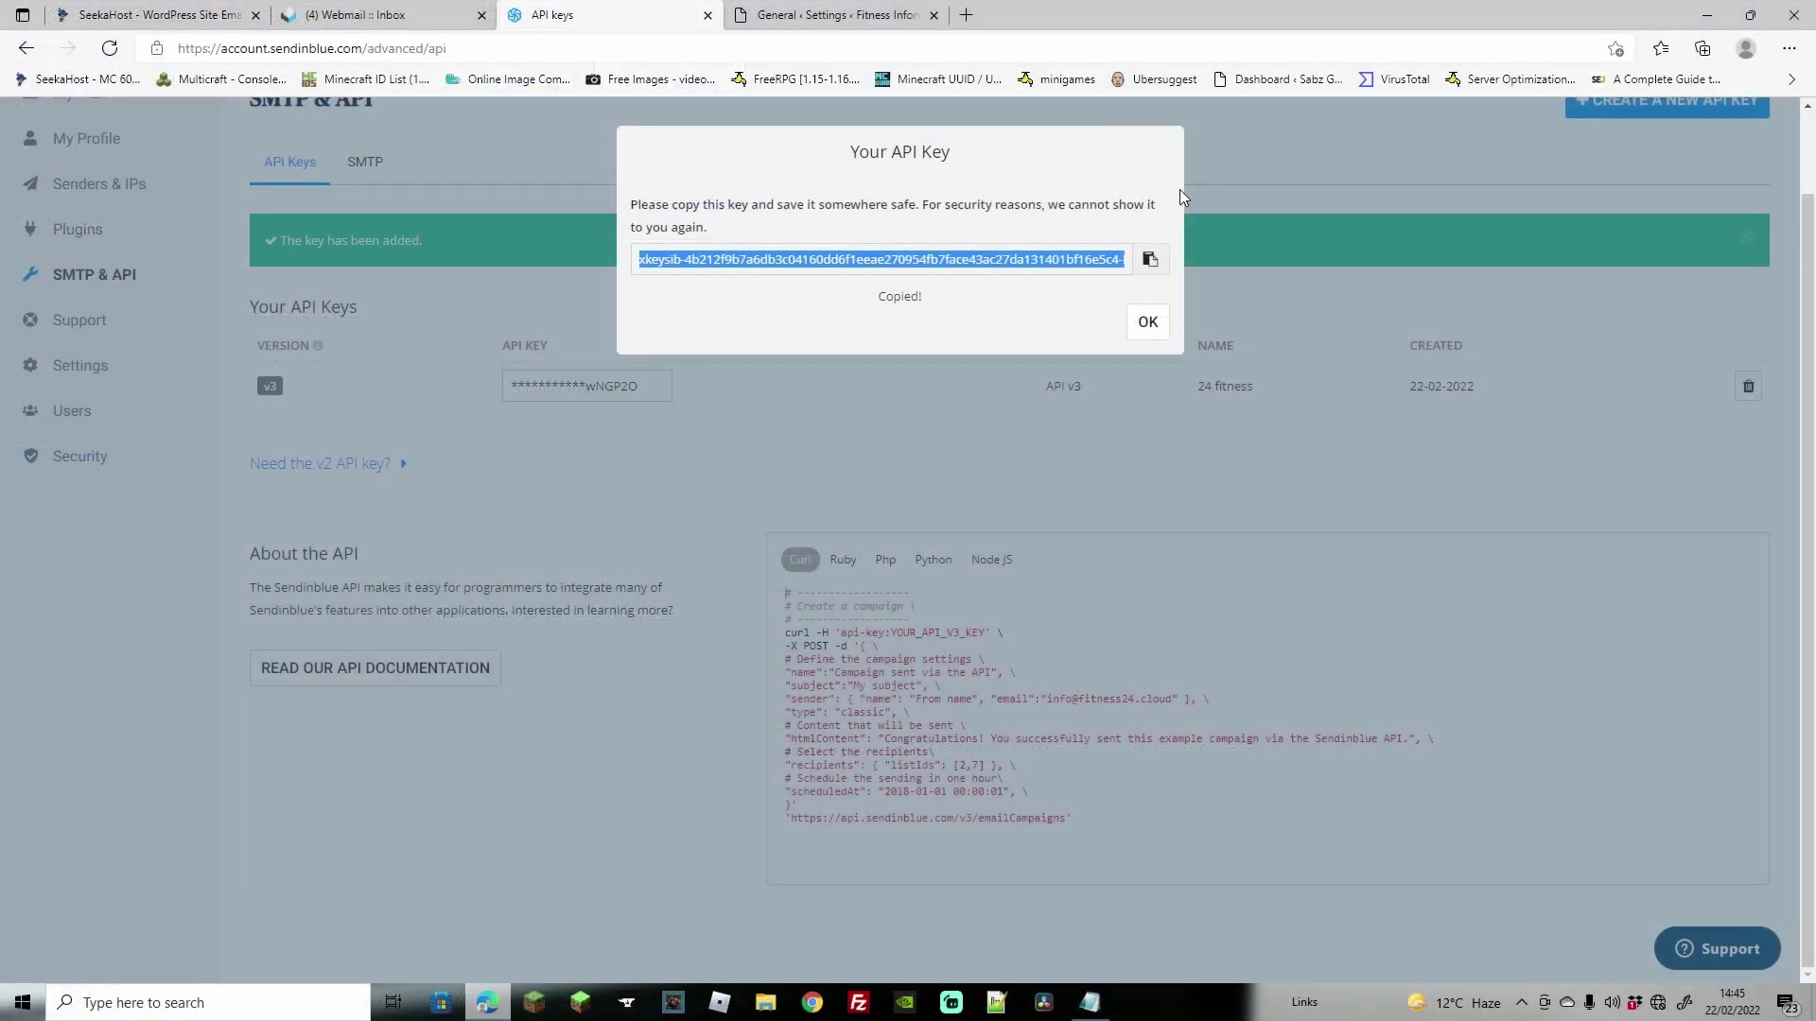
click(1148, 322)
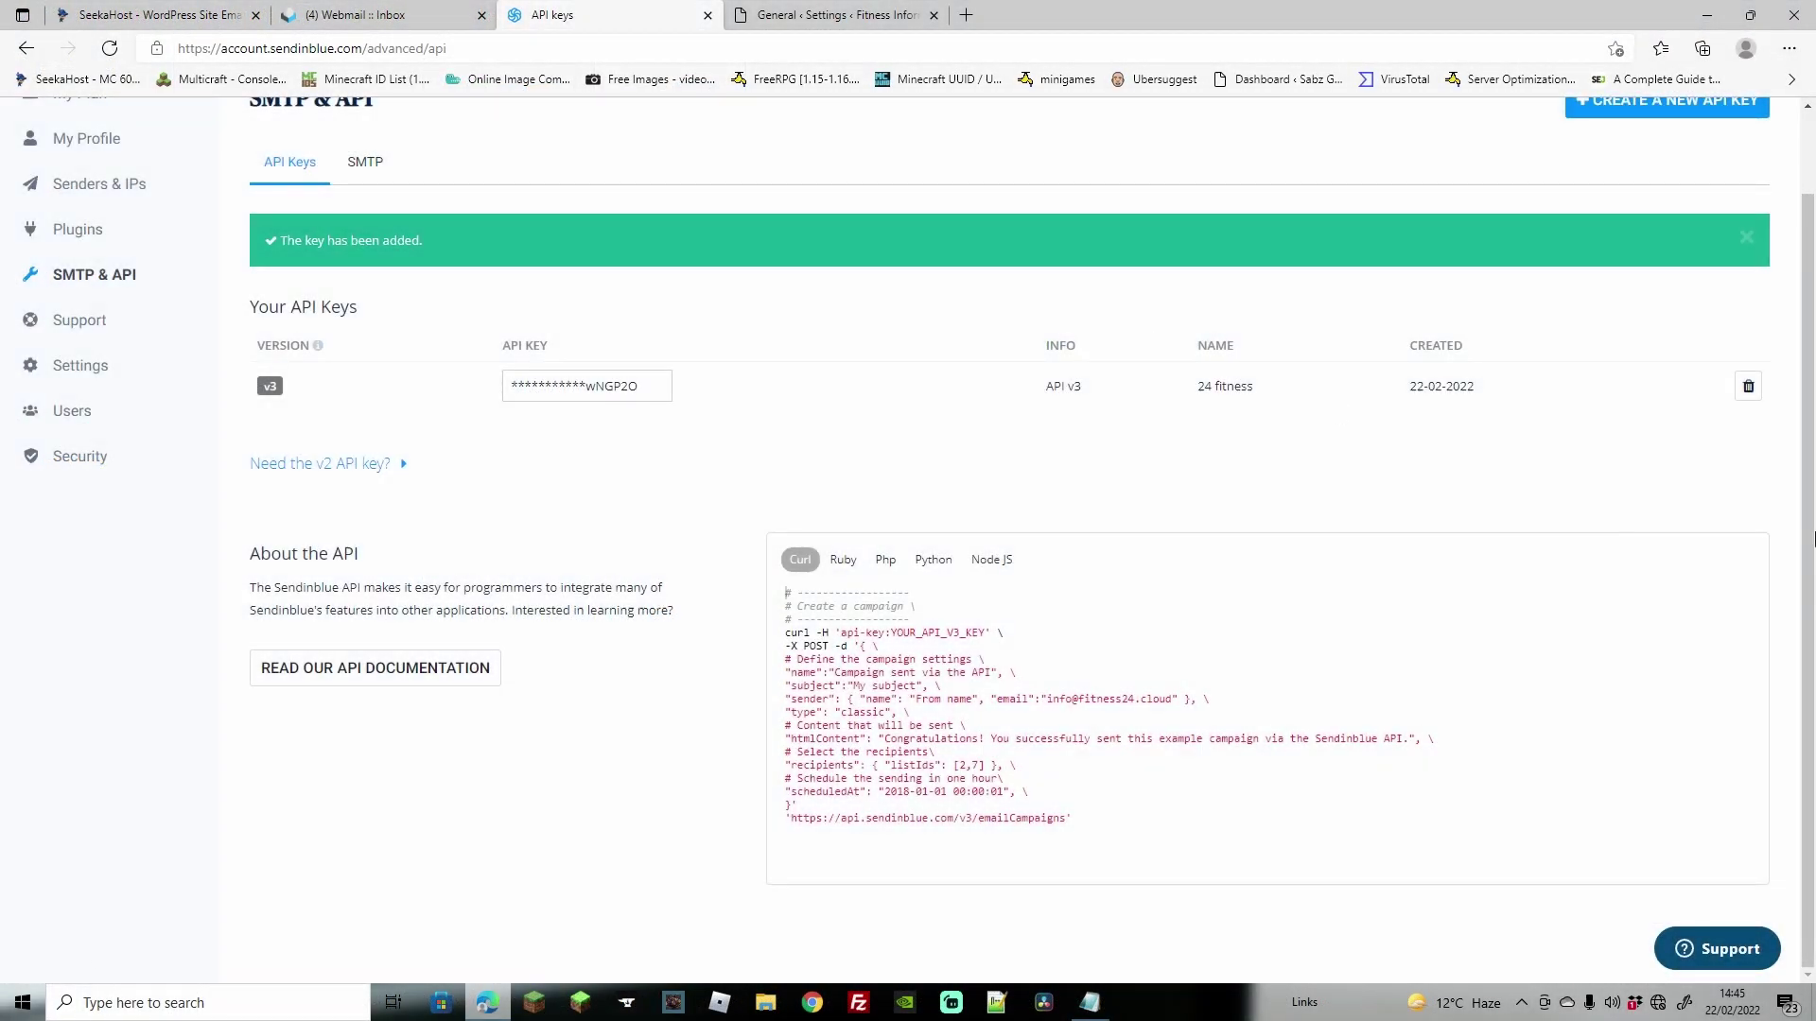
scroll(1813, 274, up, 1)
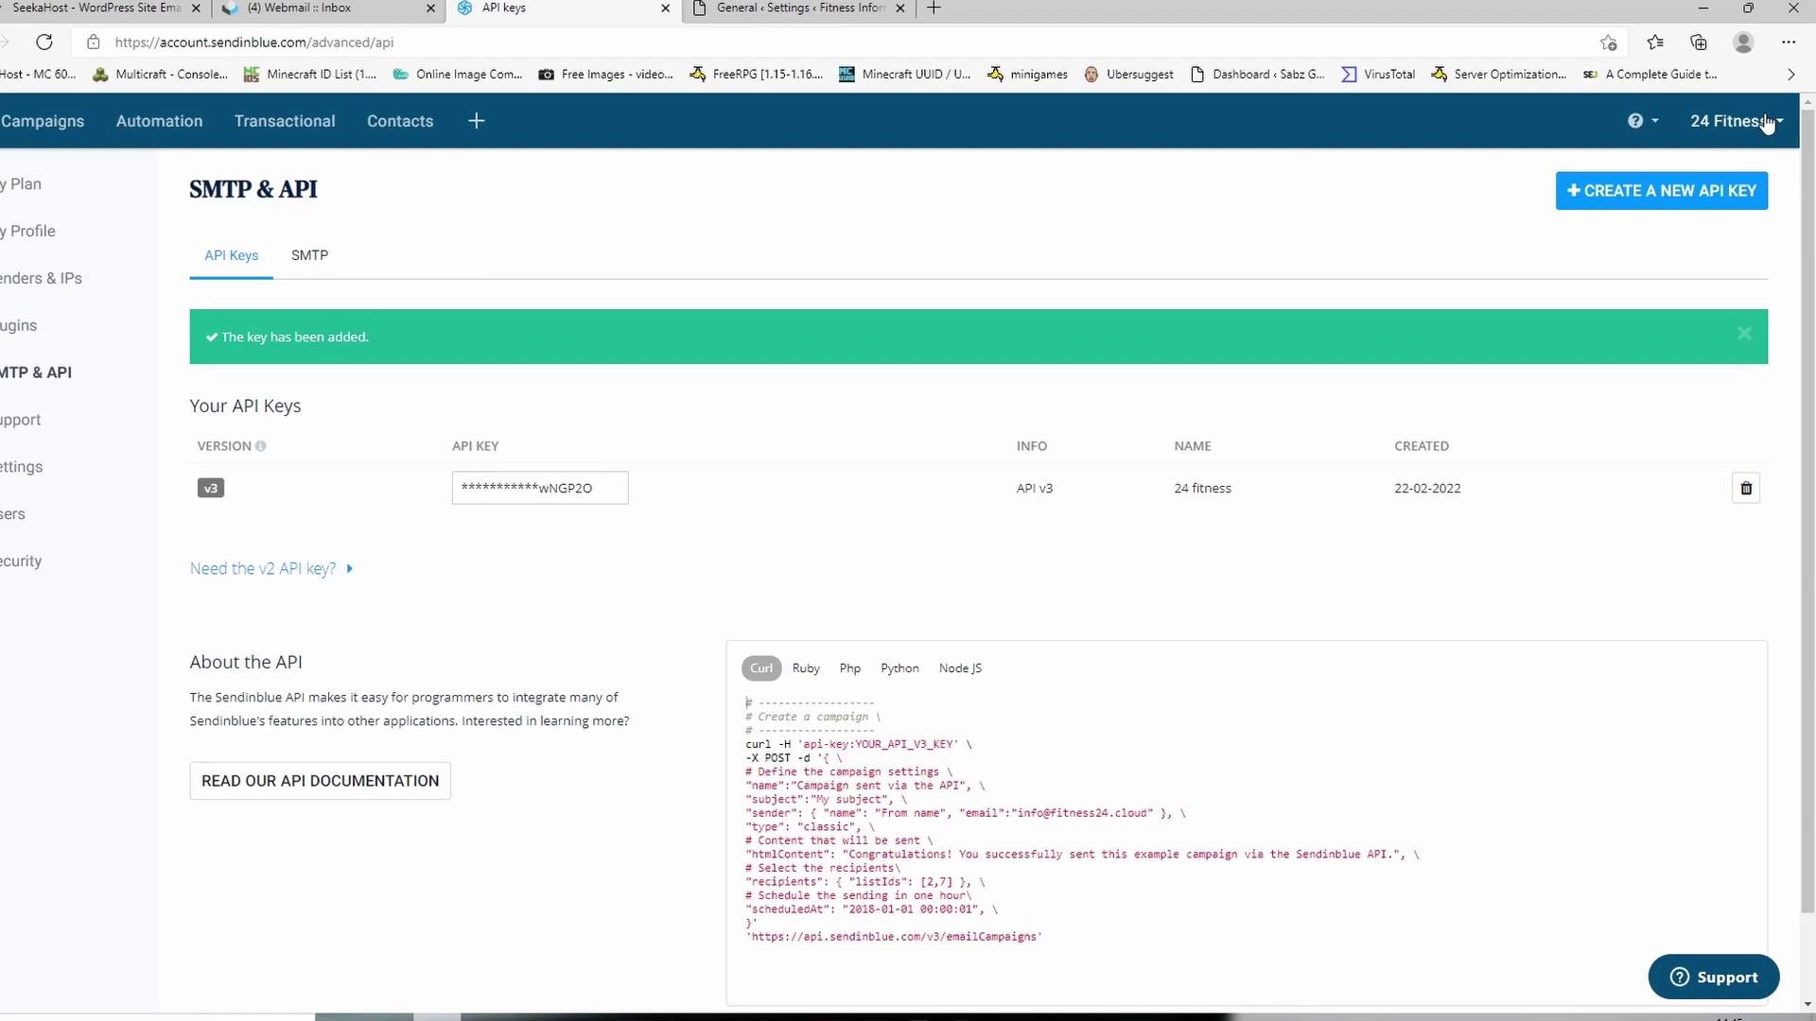
- Add fitness24.cloud as a new sending domain under Senders & IP > Domains
click(1770, 124)
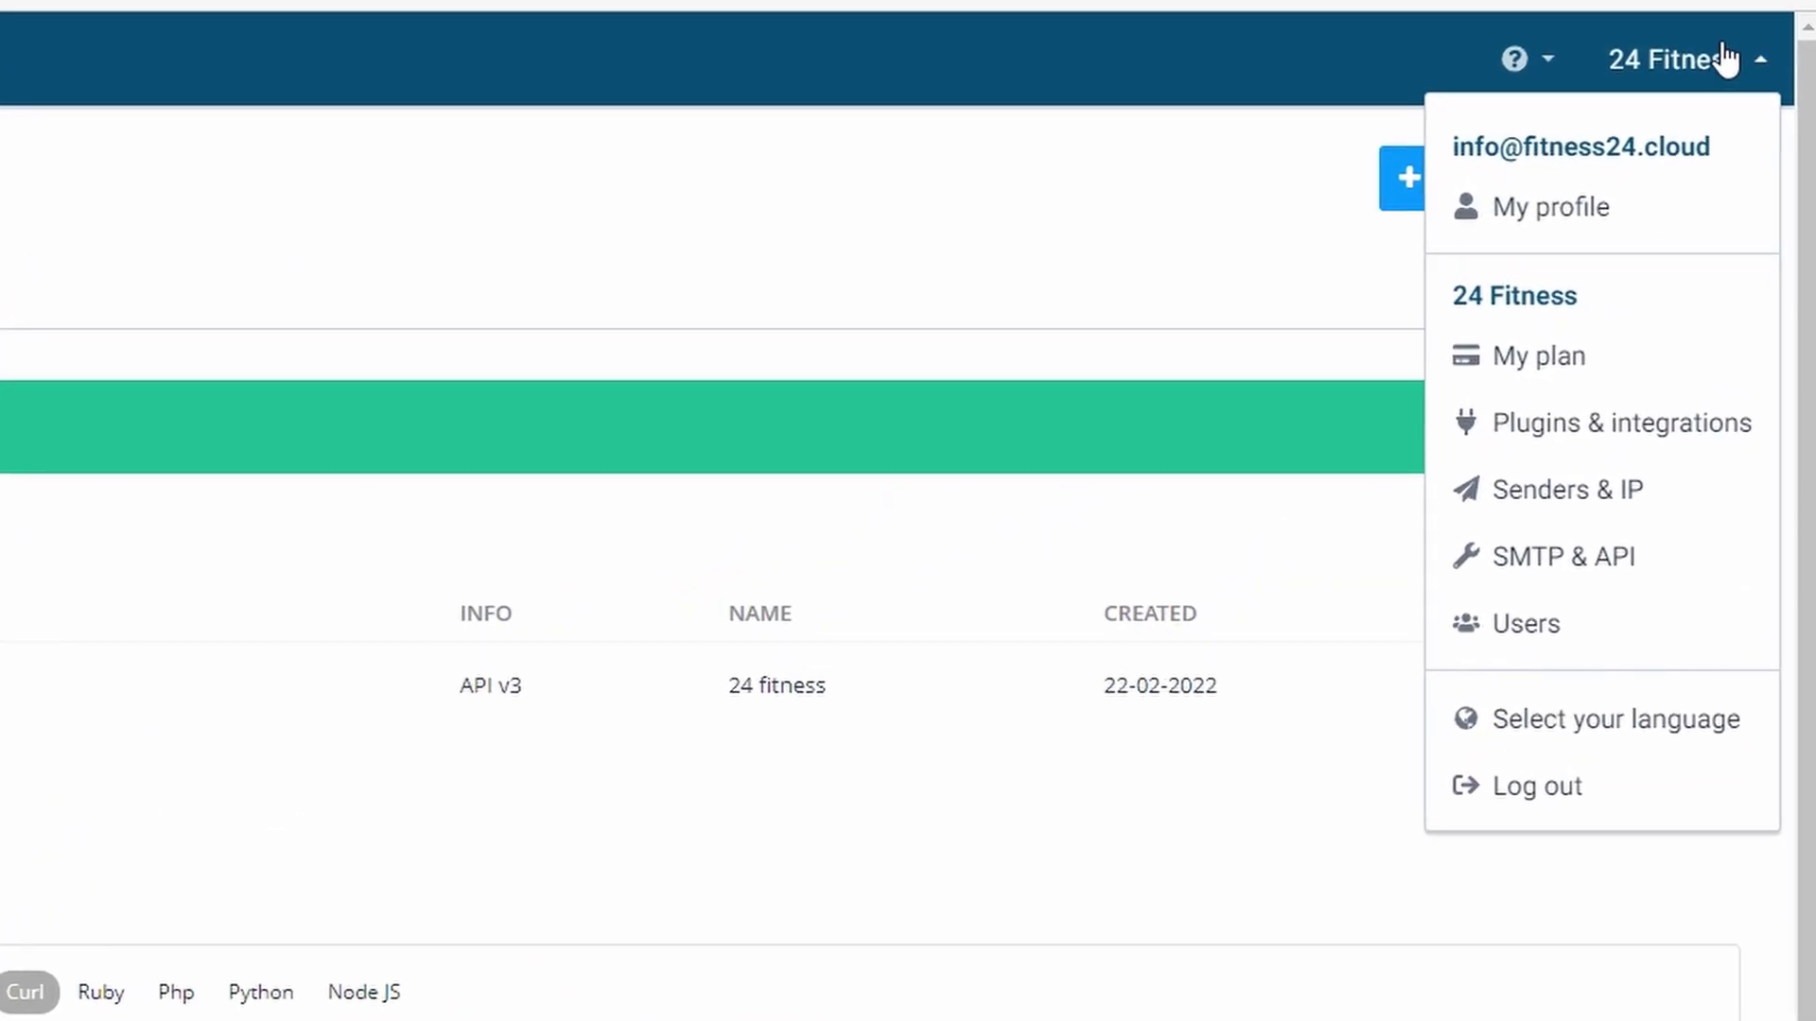
click(1552, 519)
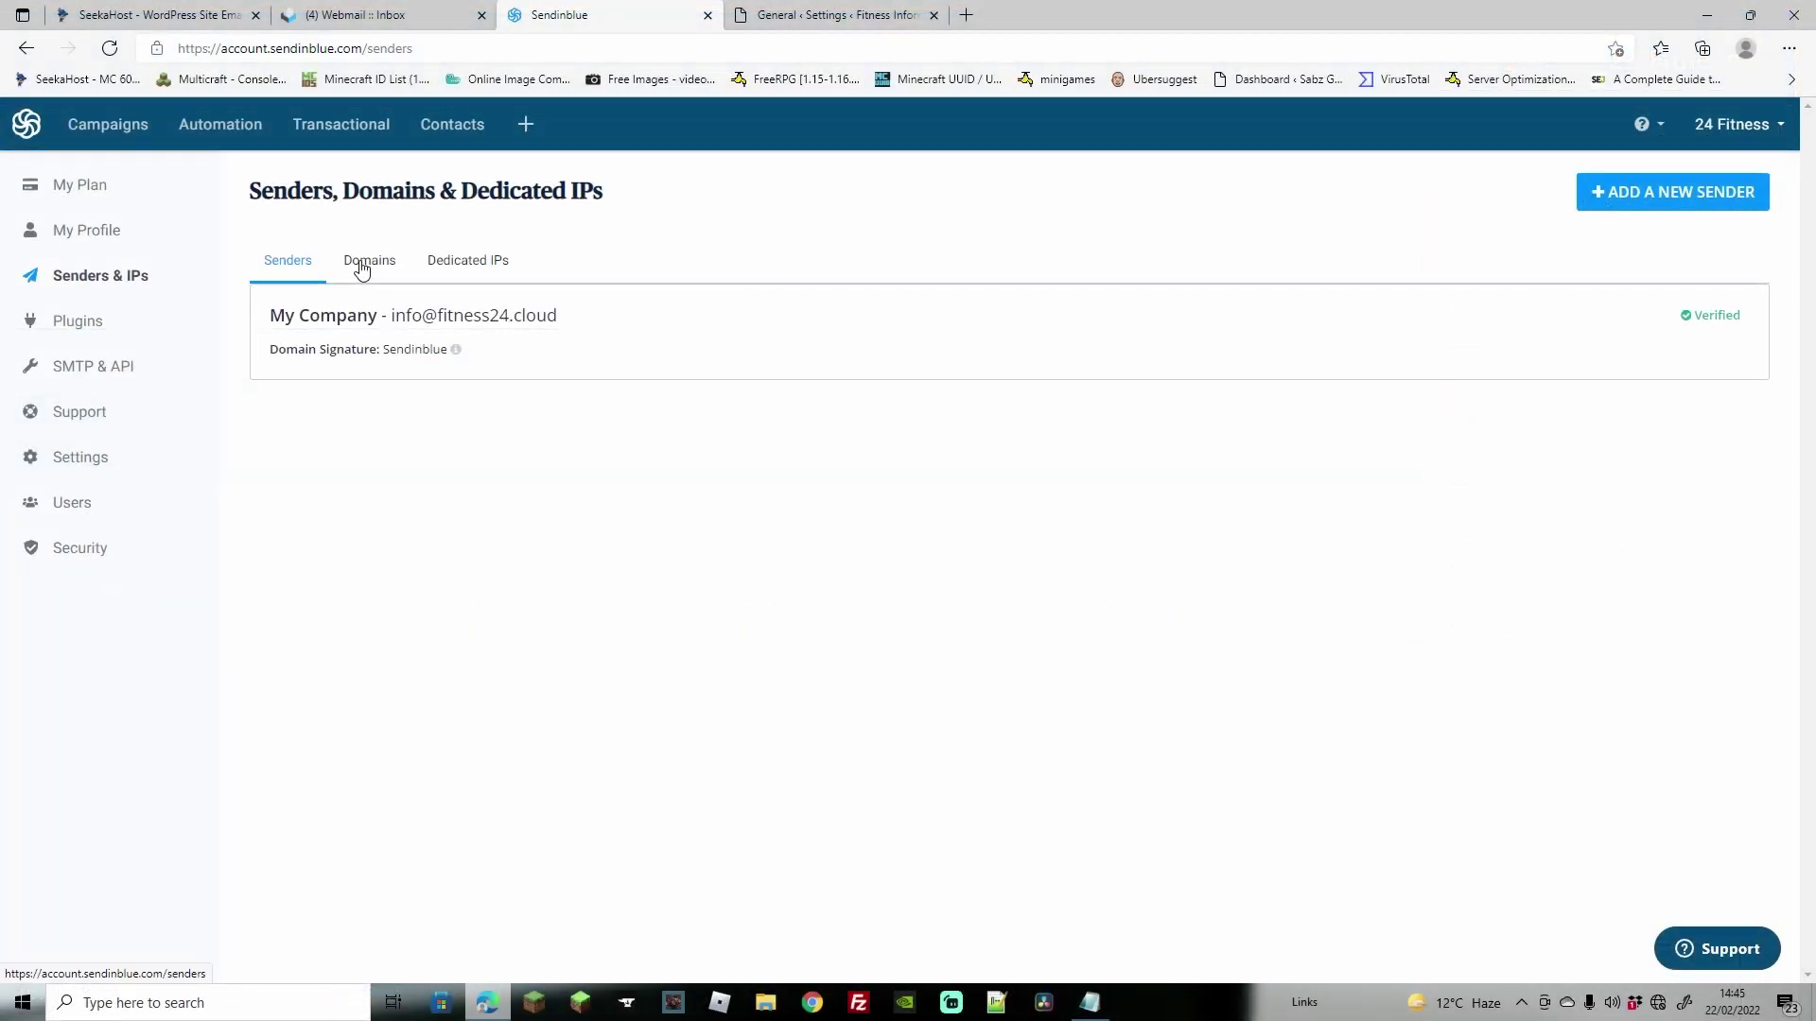
click(360, 268)
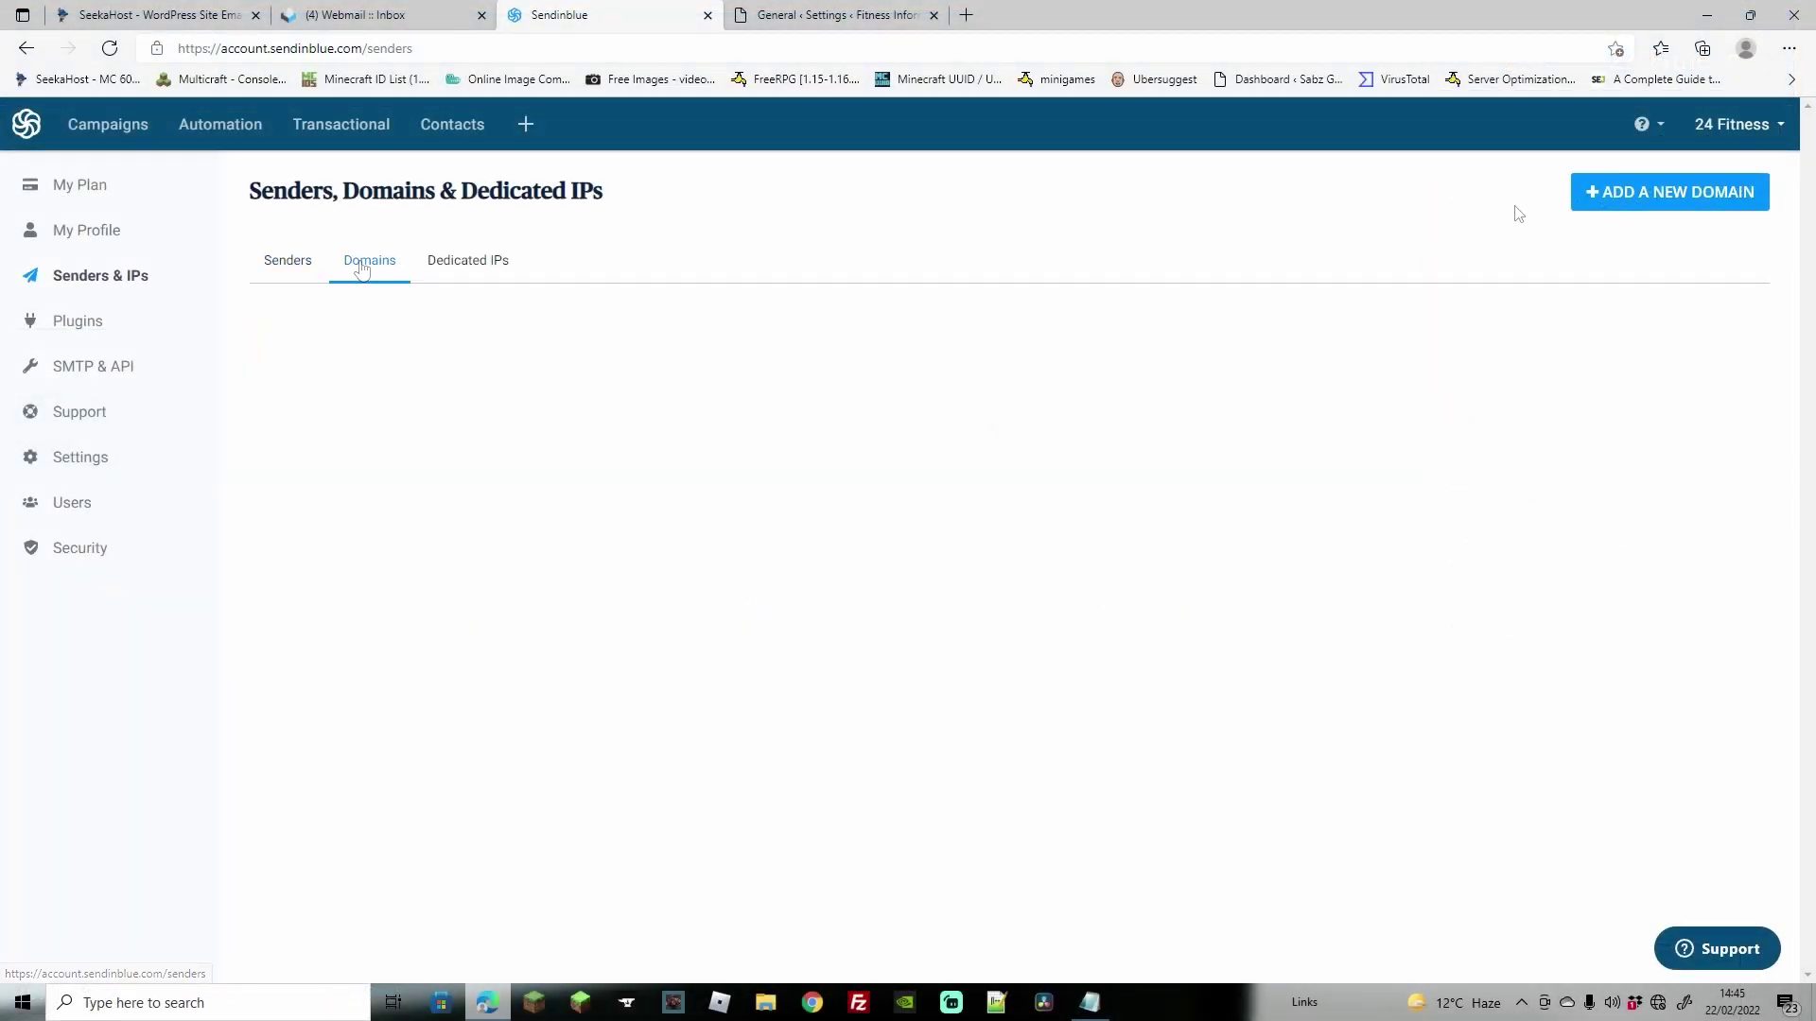
click(1650, 195)
right_click(523, 245)
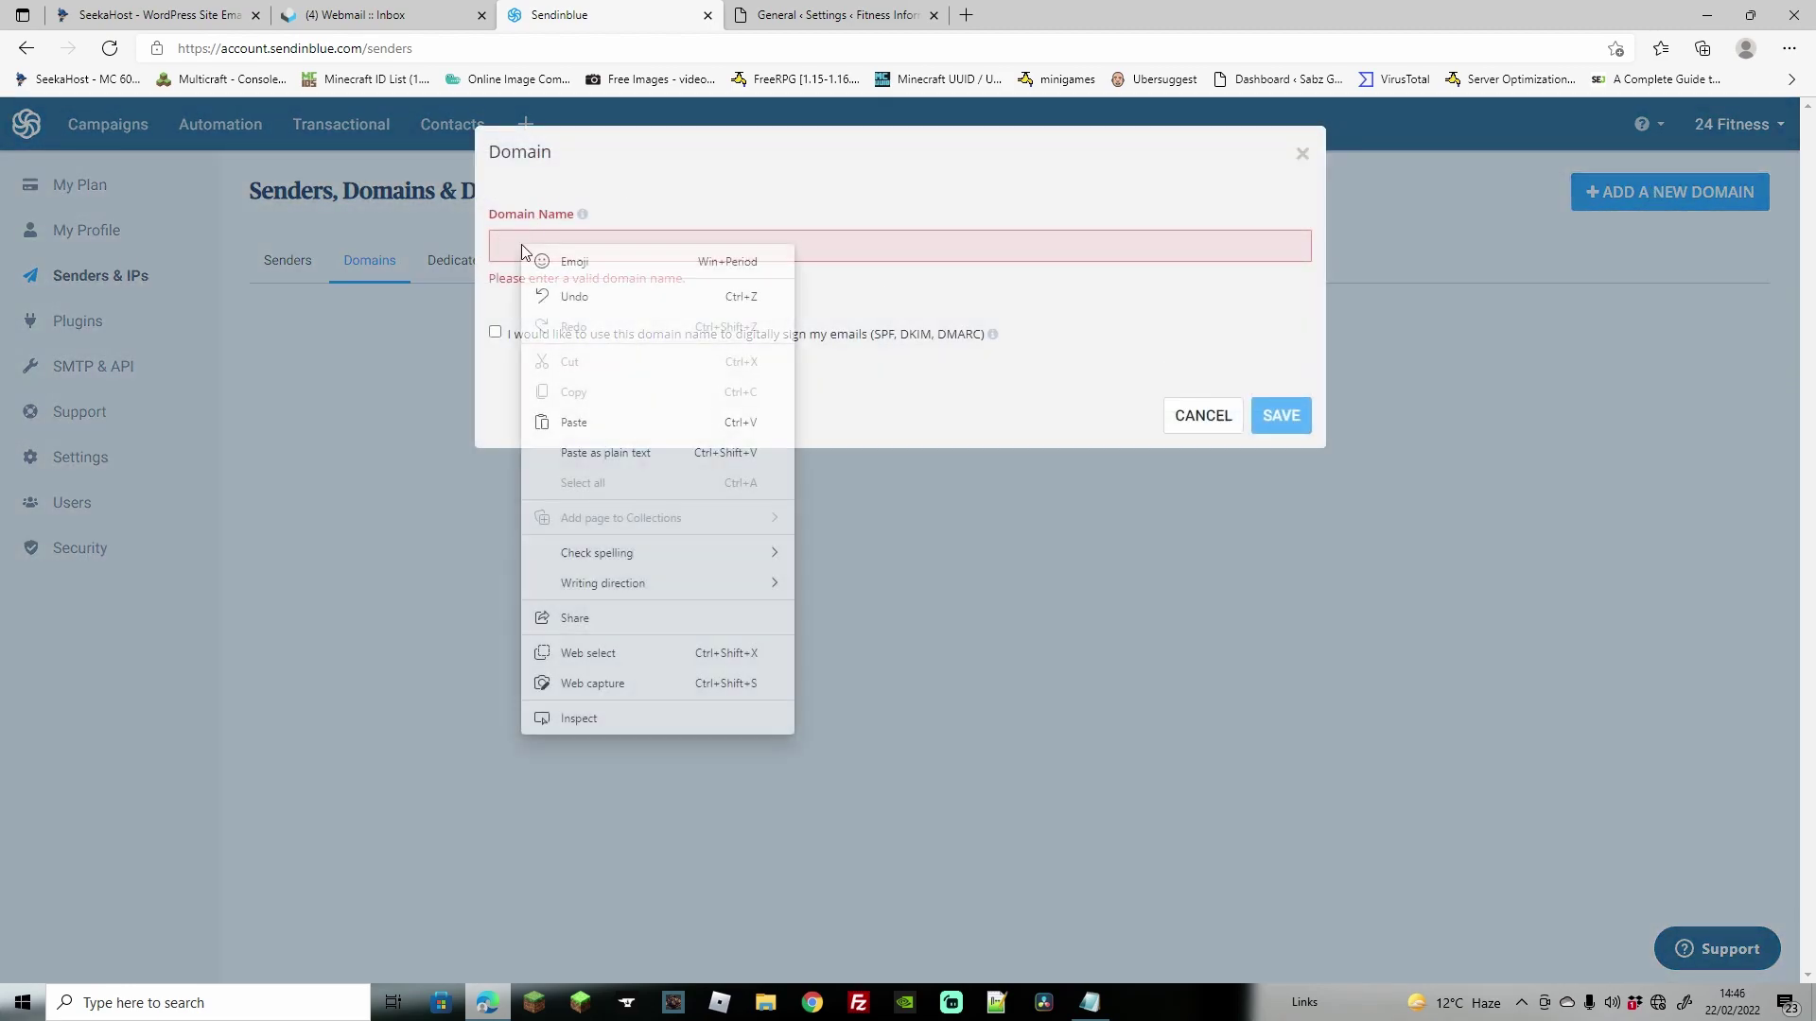
click(601, 422)
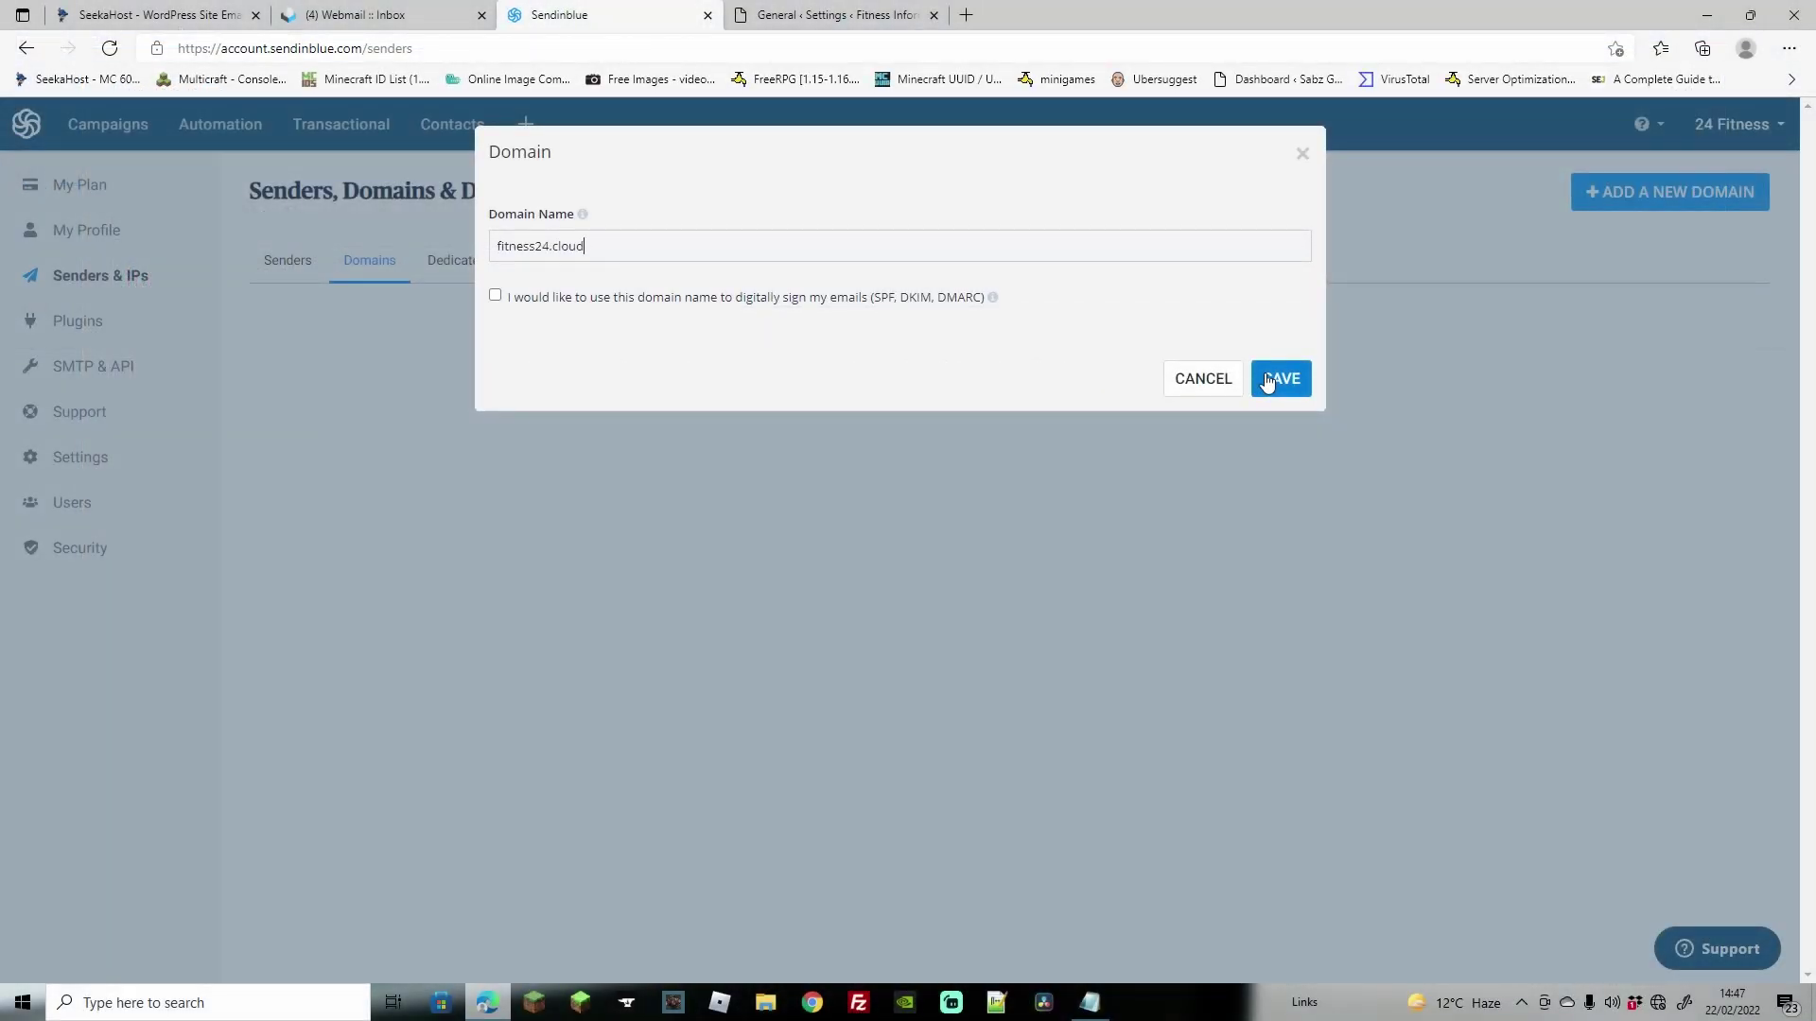
click(1275, 378)
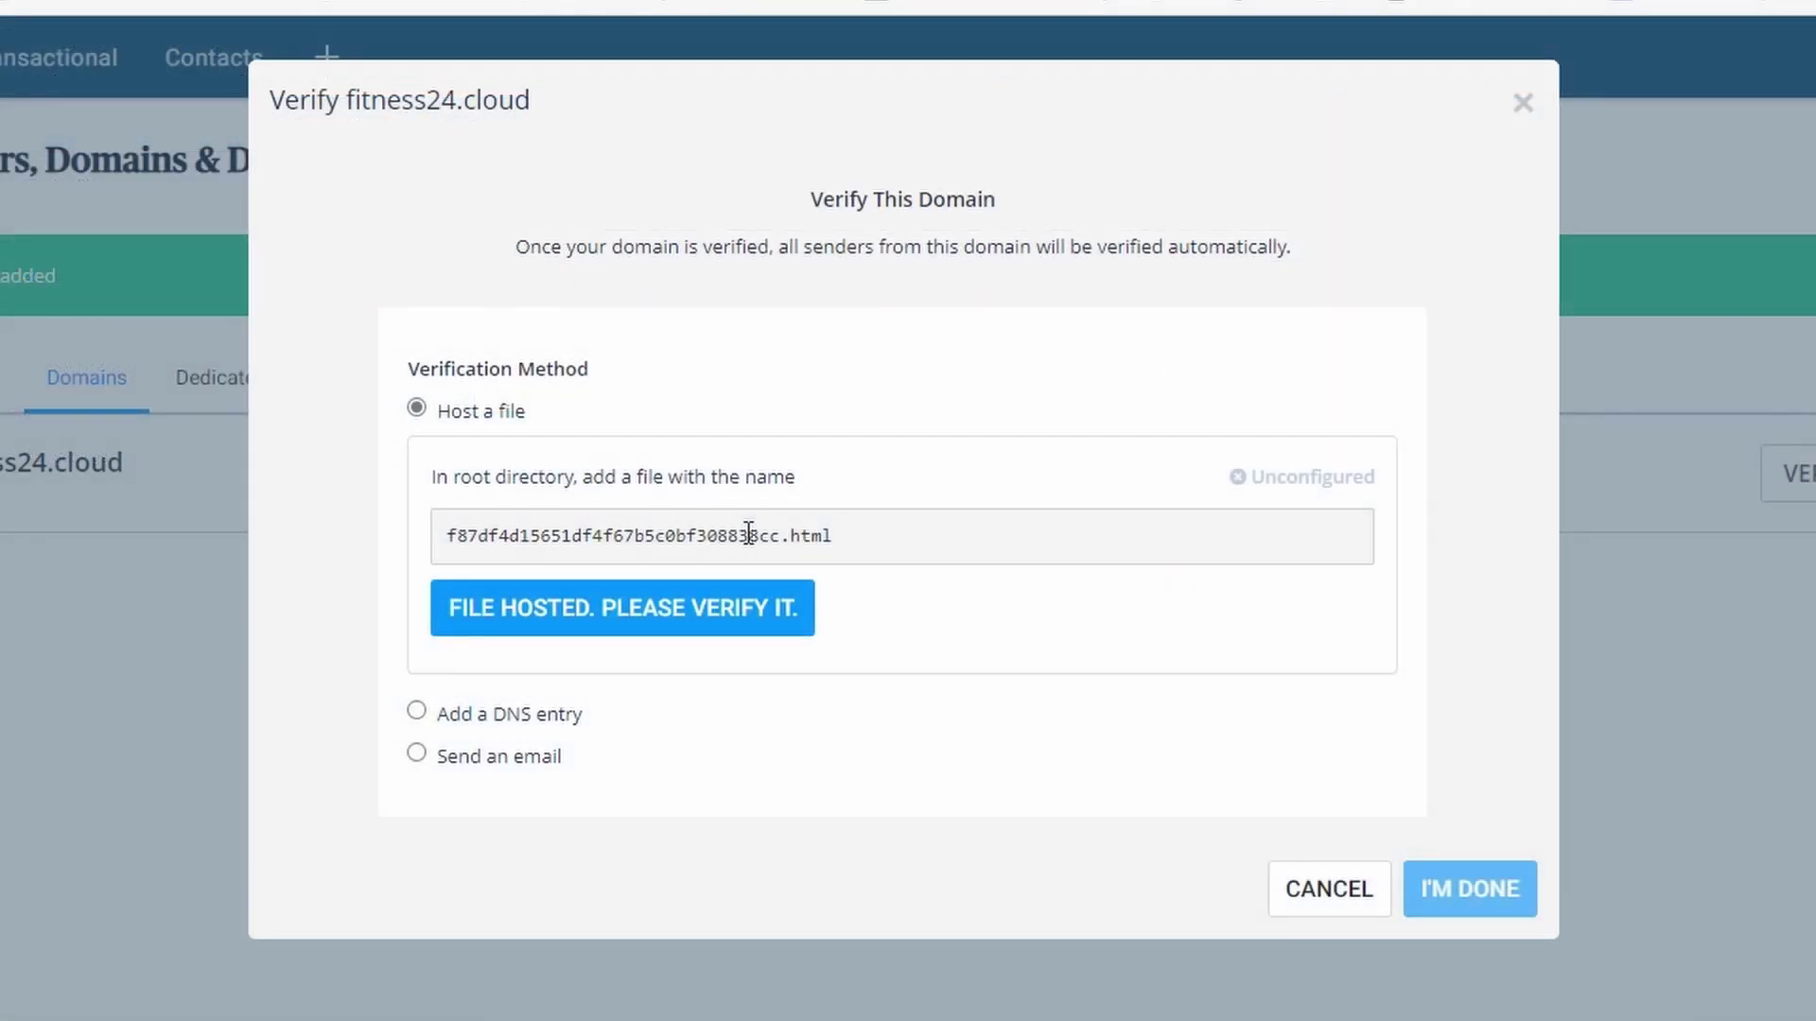
- Copy the verification file name f87df4d15651df4f67b5c0bf308838cc.html
click(748, 534)
drag(832, 536, 444, 535)
right_click(508, 540)
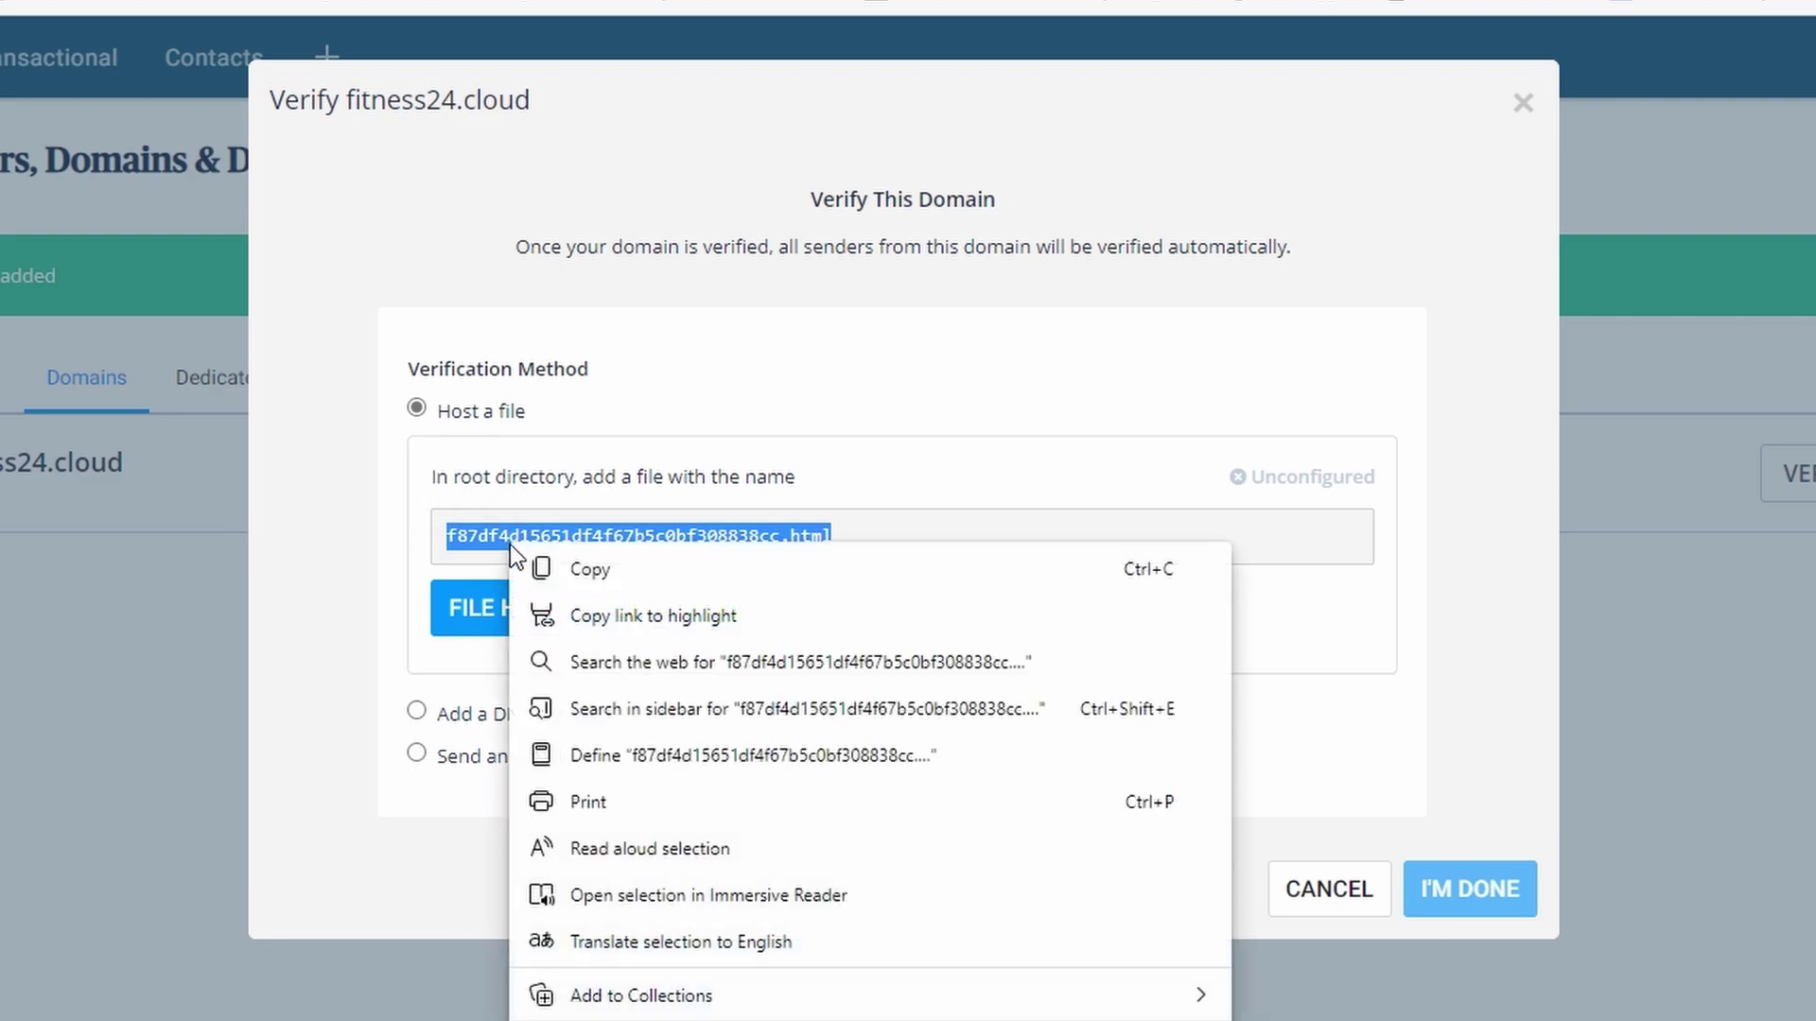
click(647, 572)
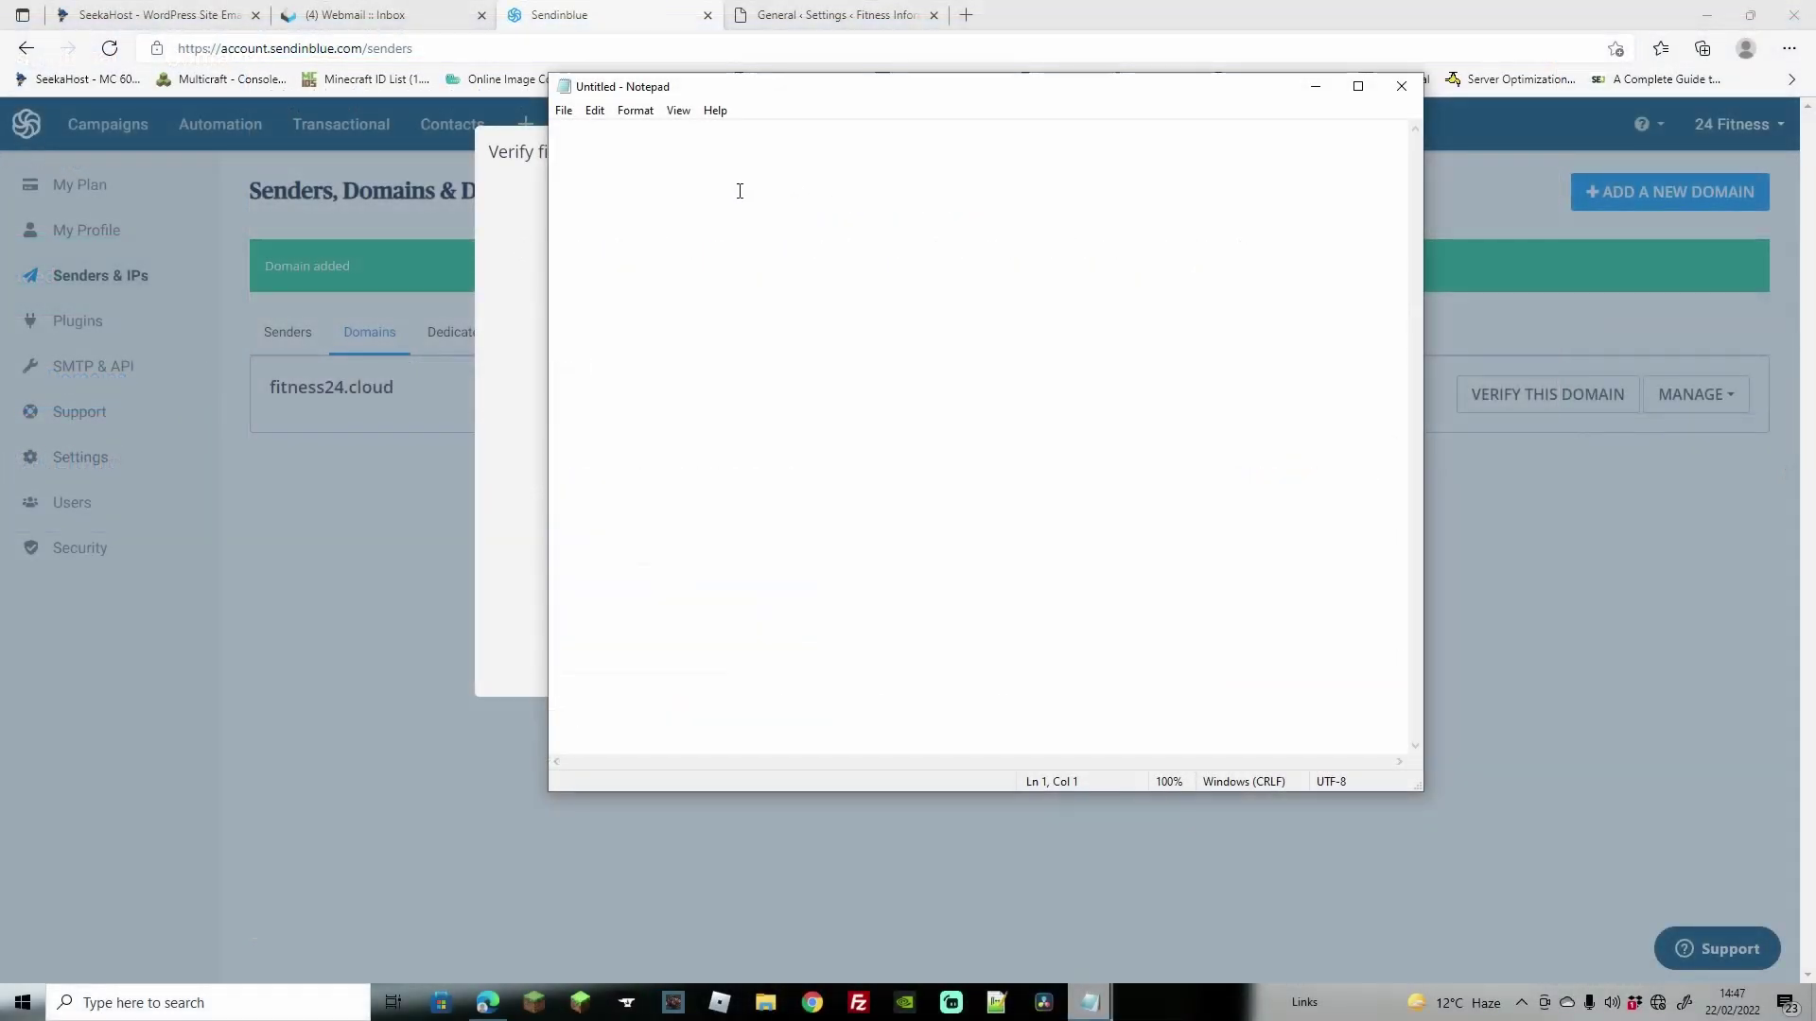
- Save the blank Notepad file to the Desktop as f87df4d15651df4f67b5c0bf308838cc.html
click(565, 112)
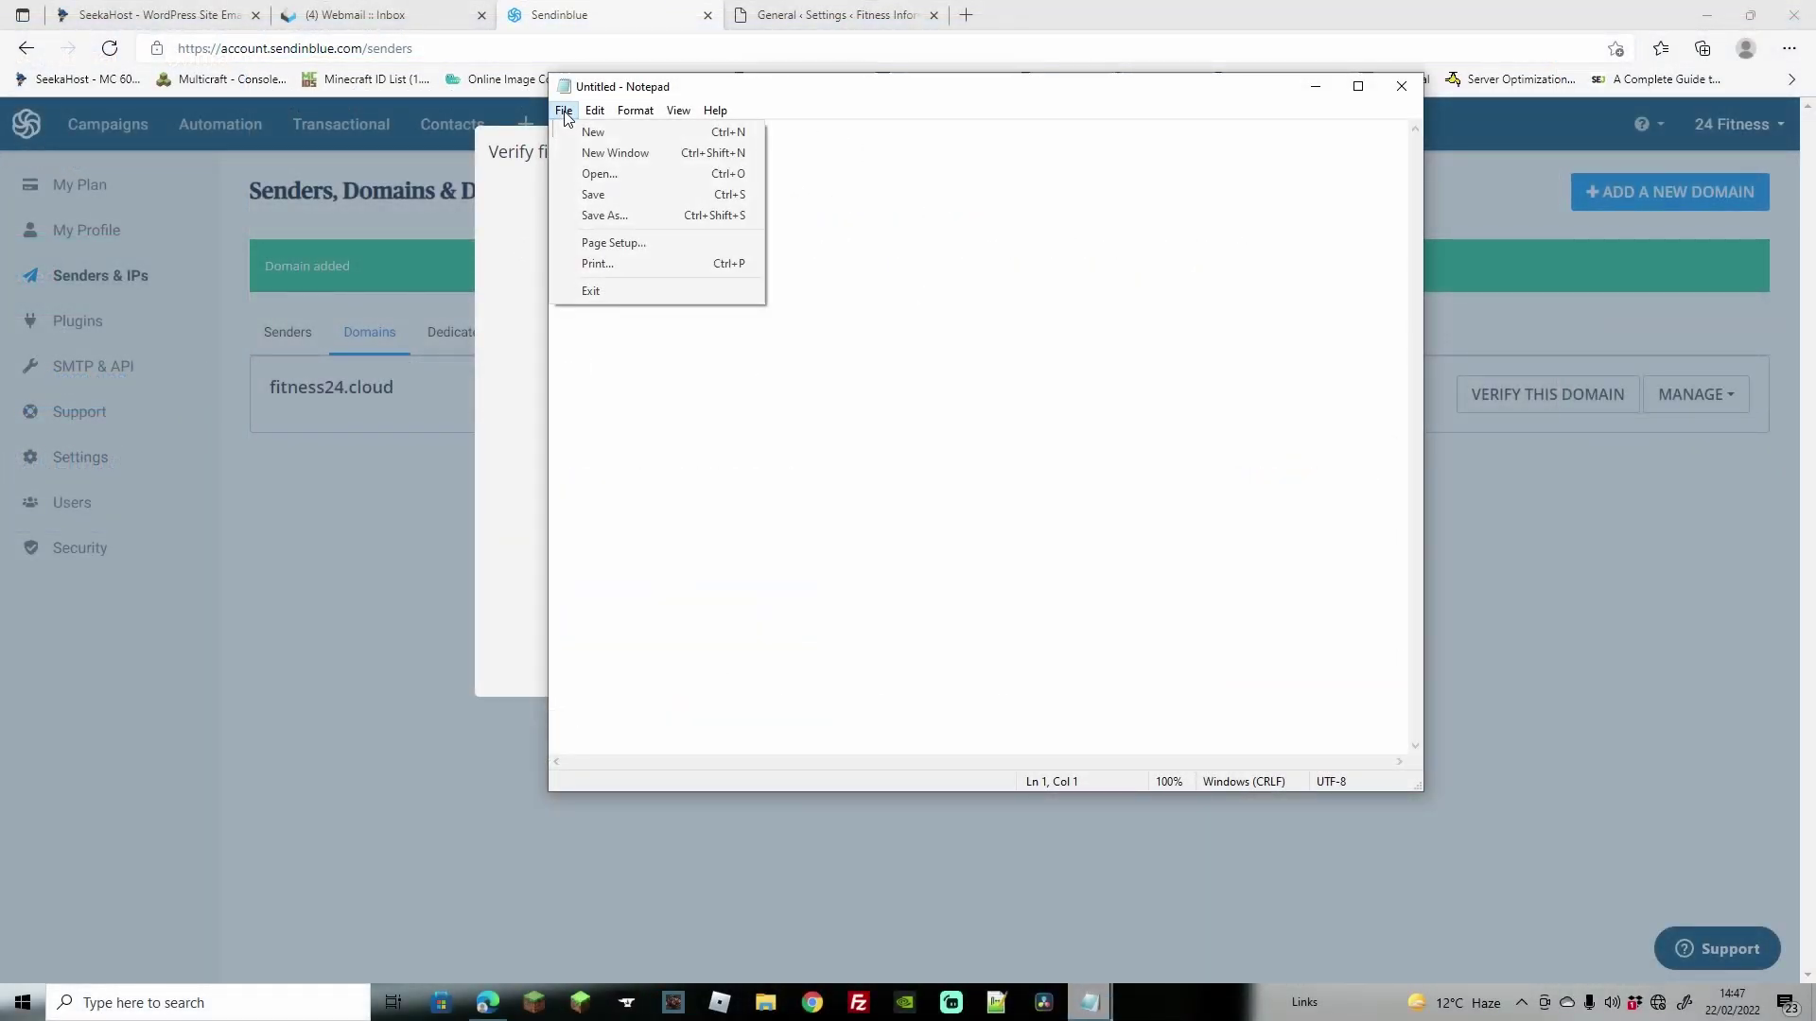
click(599, 217)
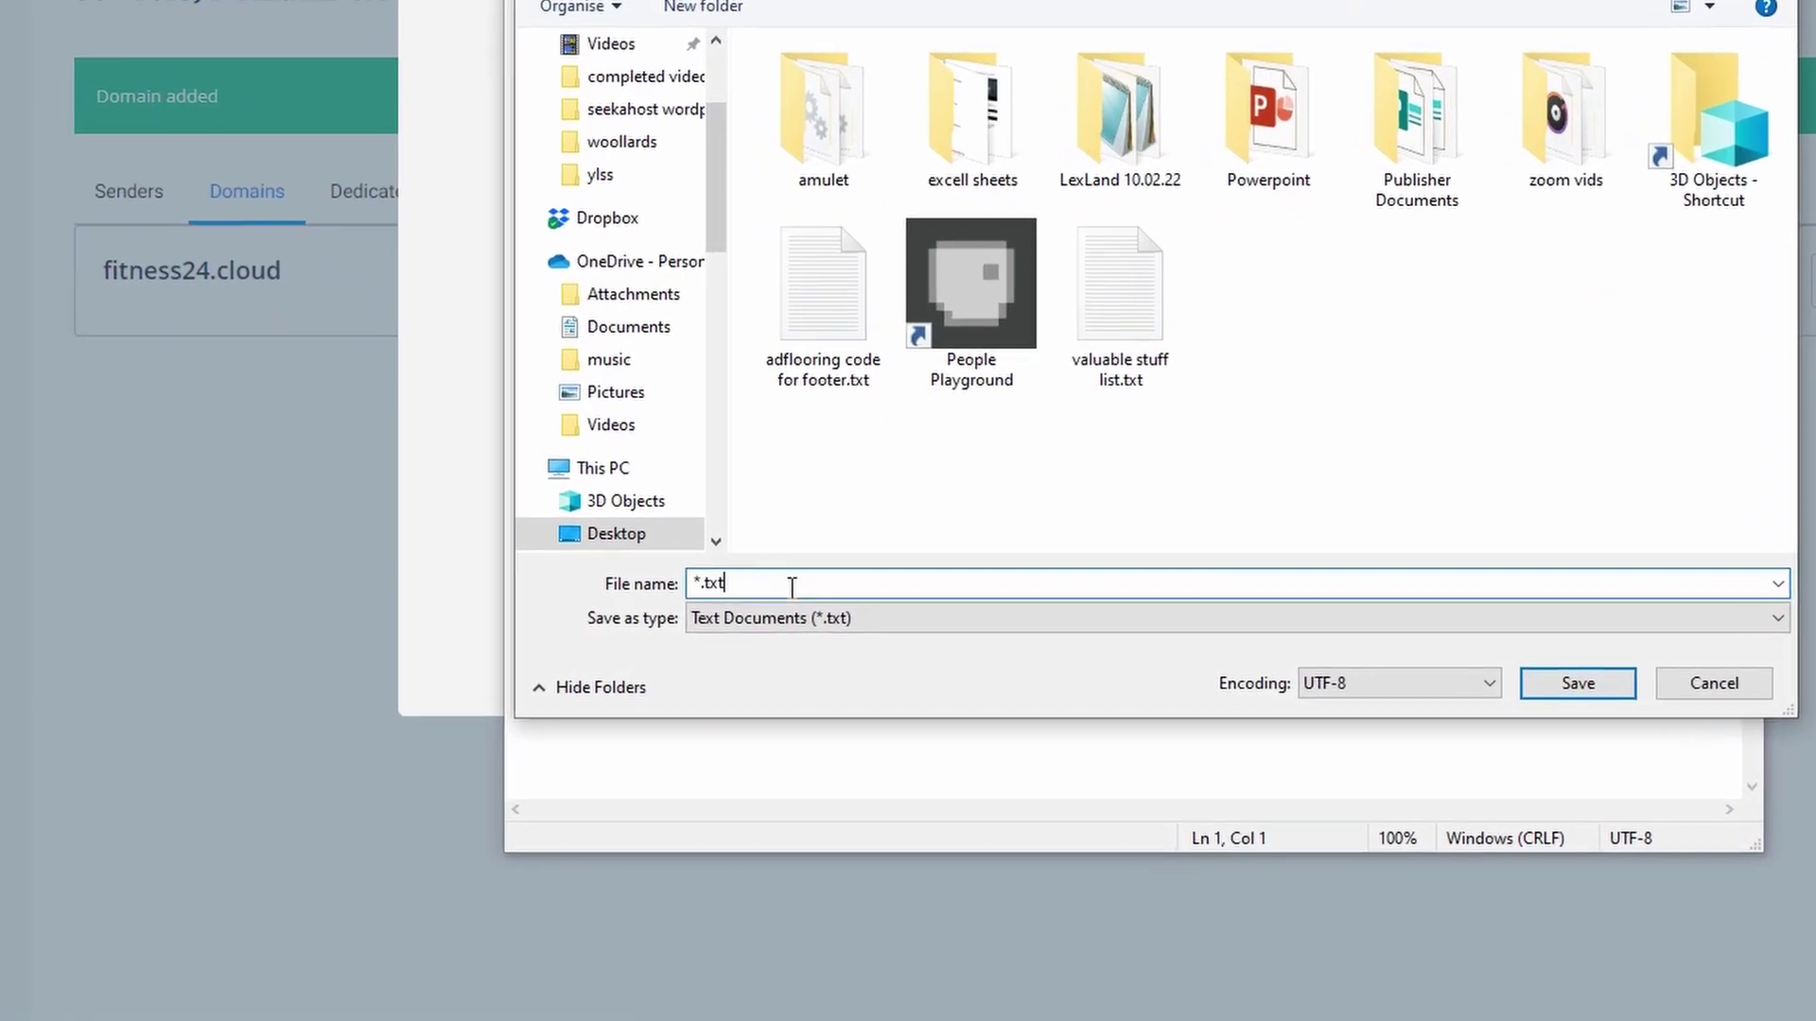
drag(690, 574, 689, 574)
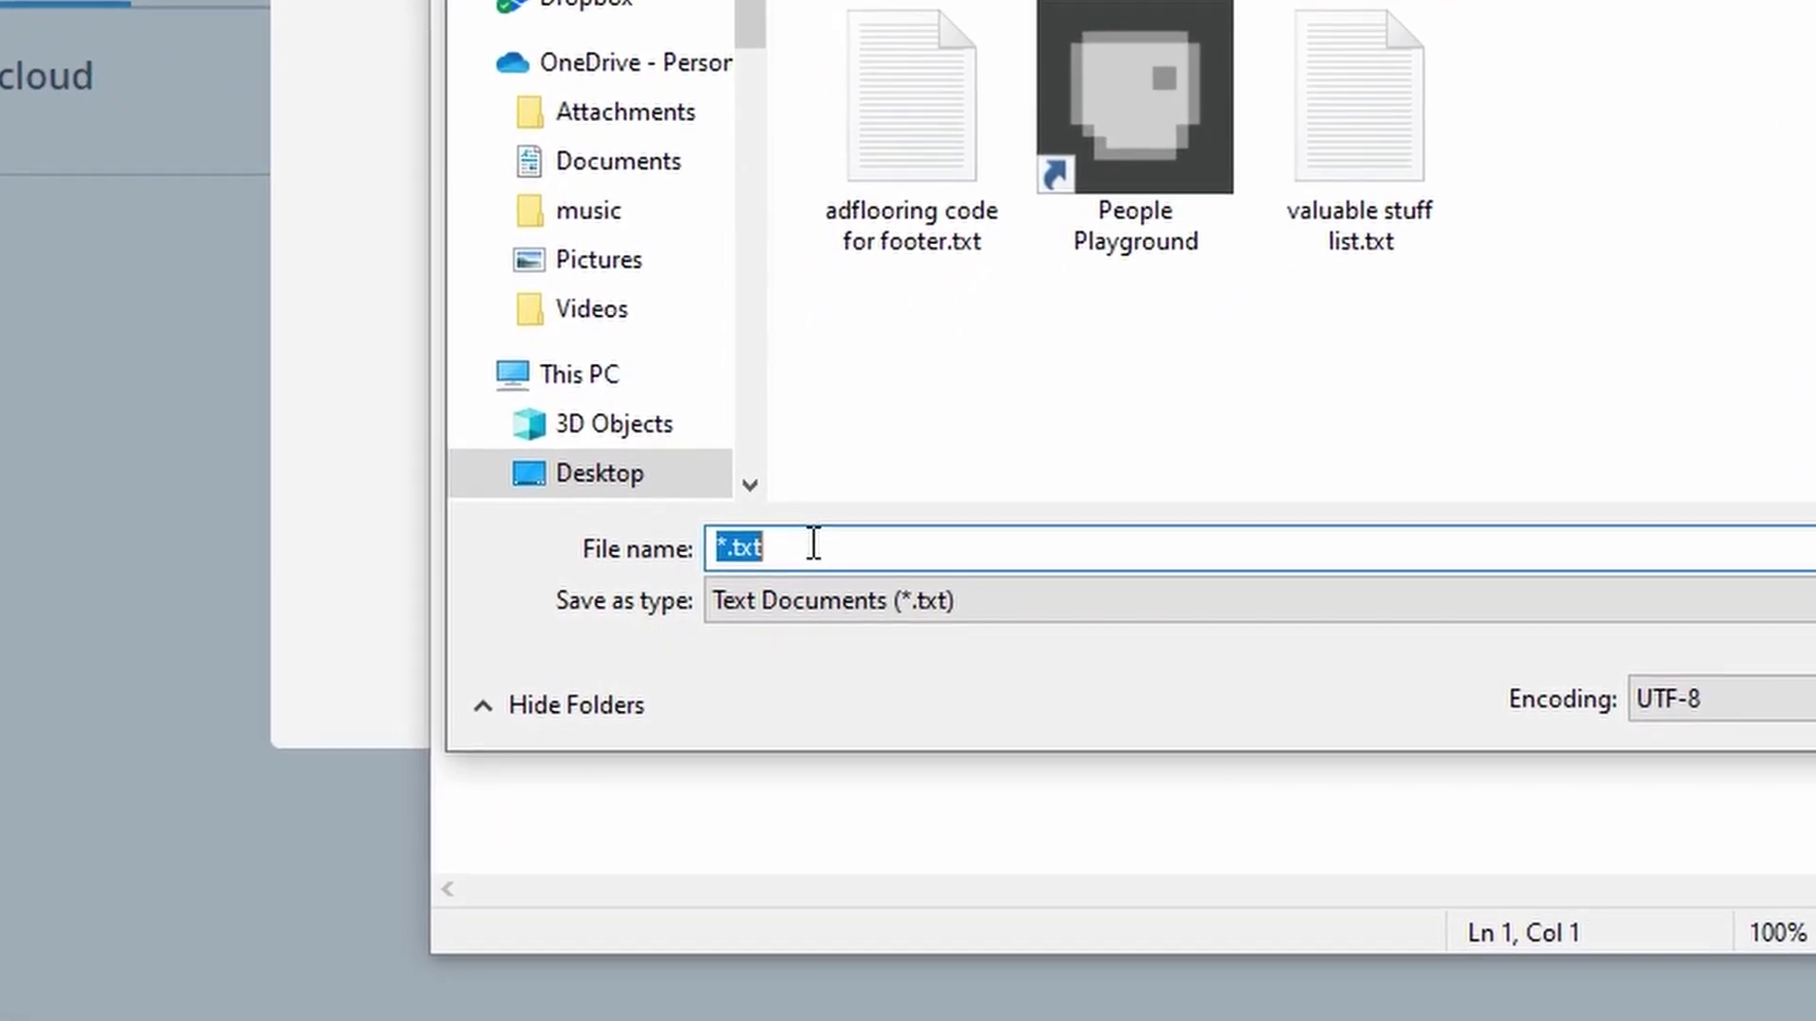
key(ctrl+v)
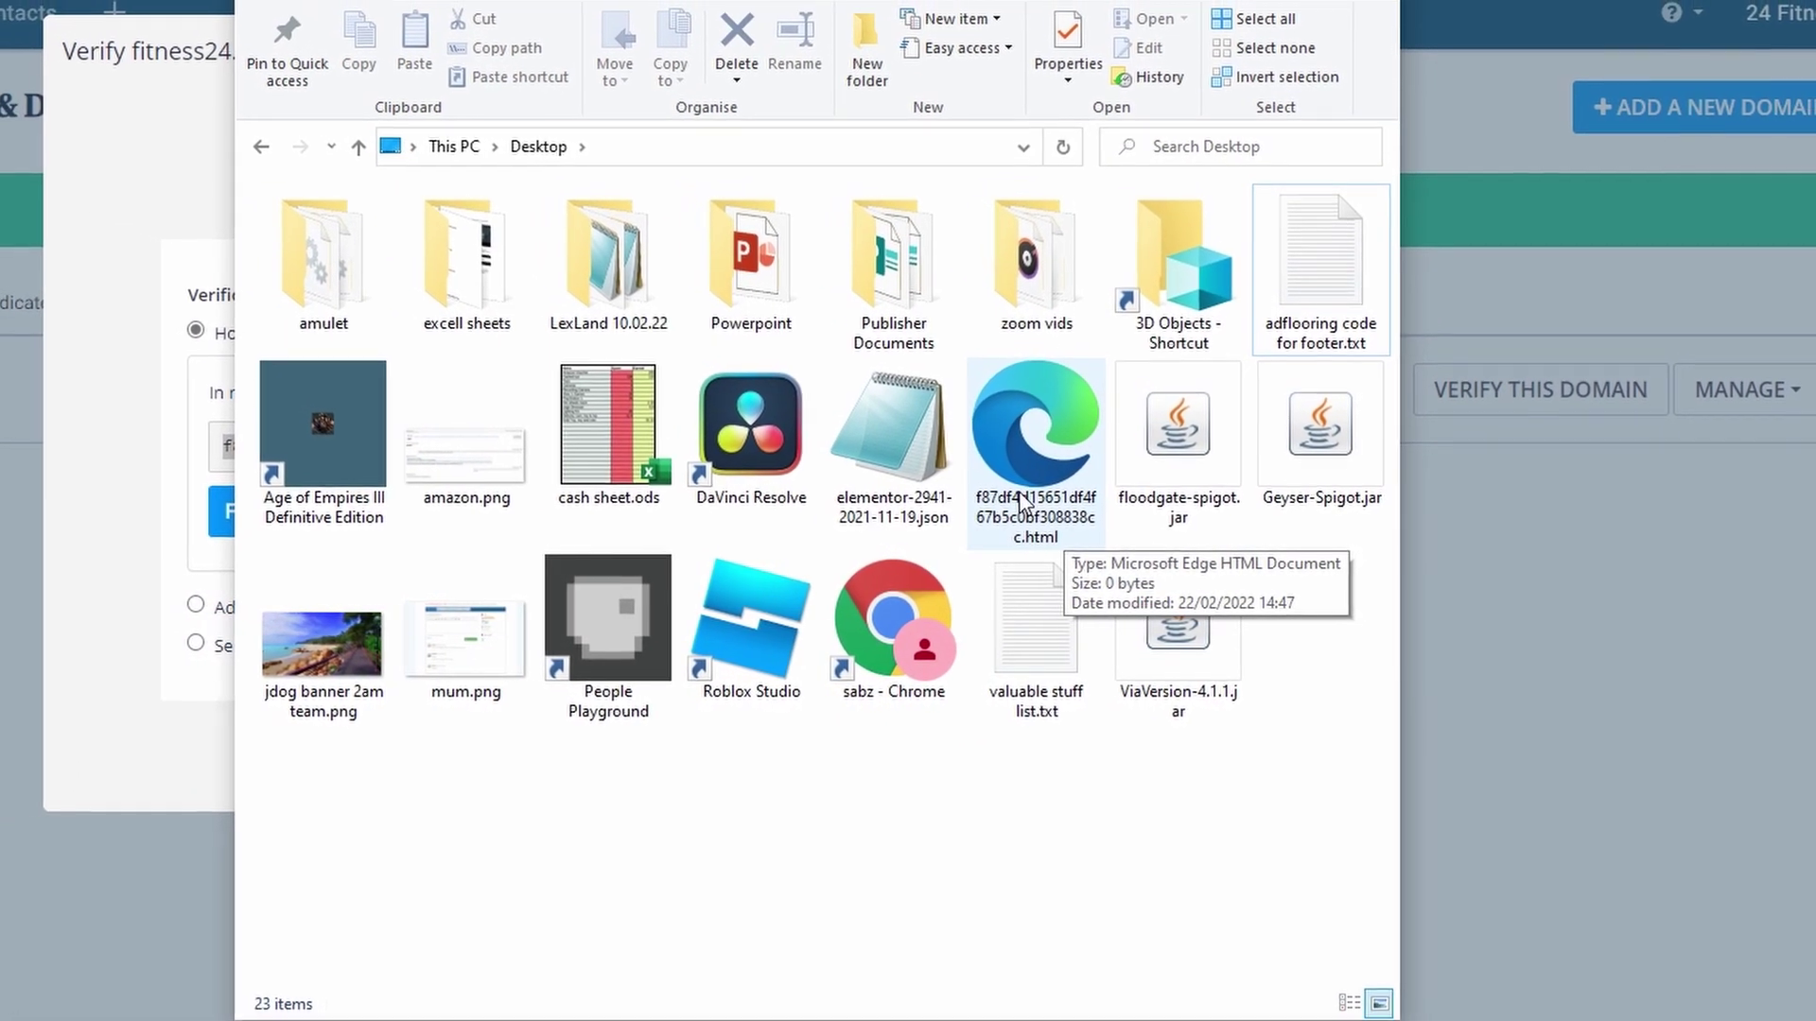
- Upload f87df4d15651df4f67b5c0bf308838cc.html from the Desktop into public_html using WP File Manager
click(128, 447)
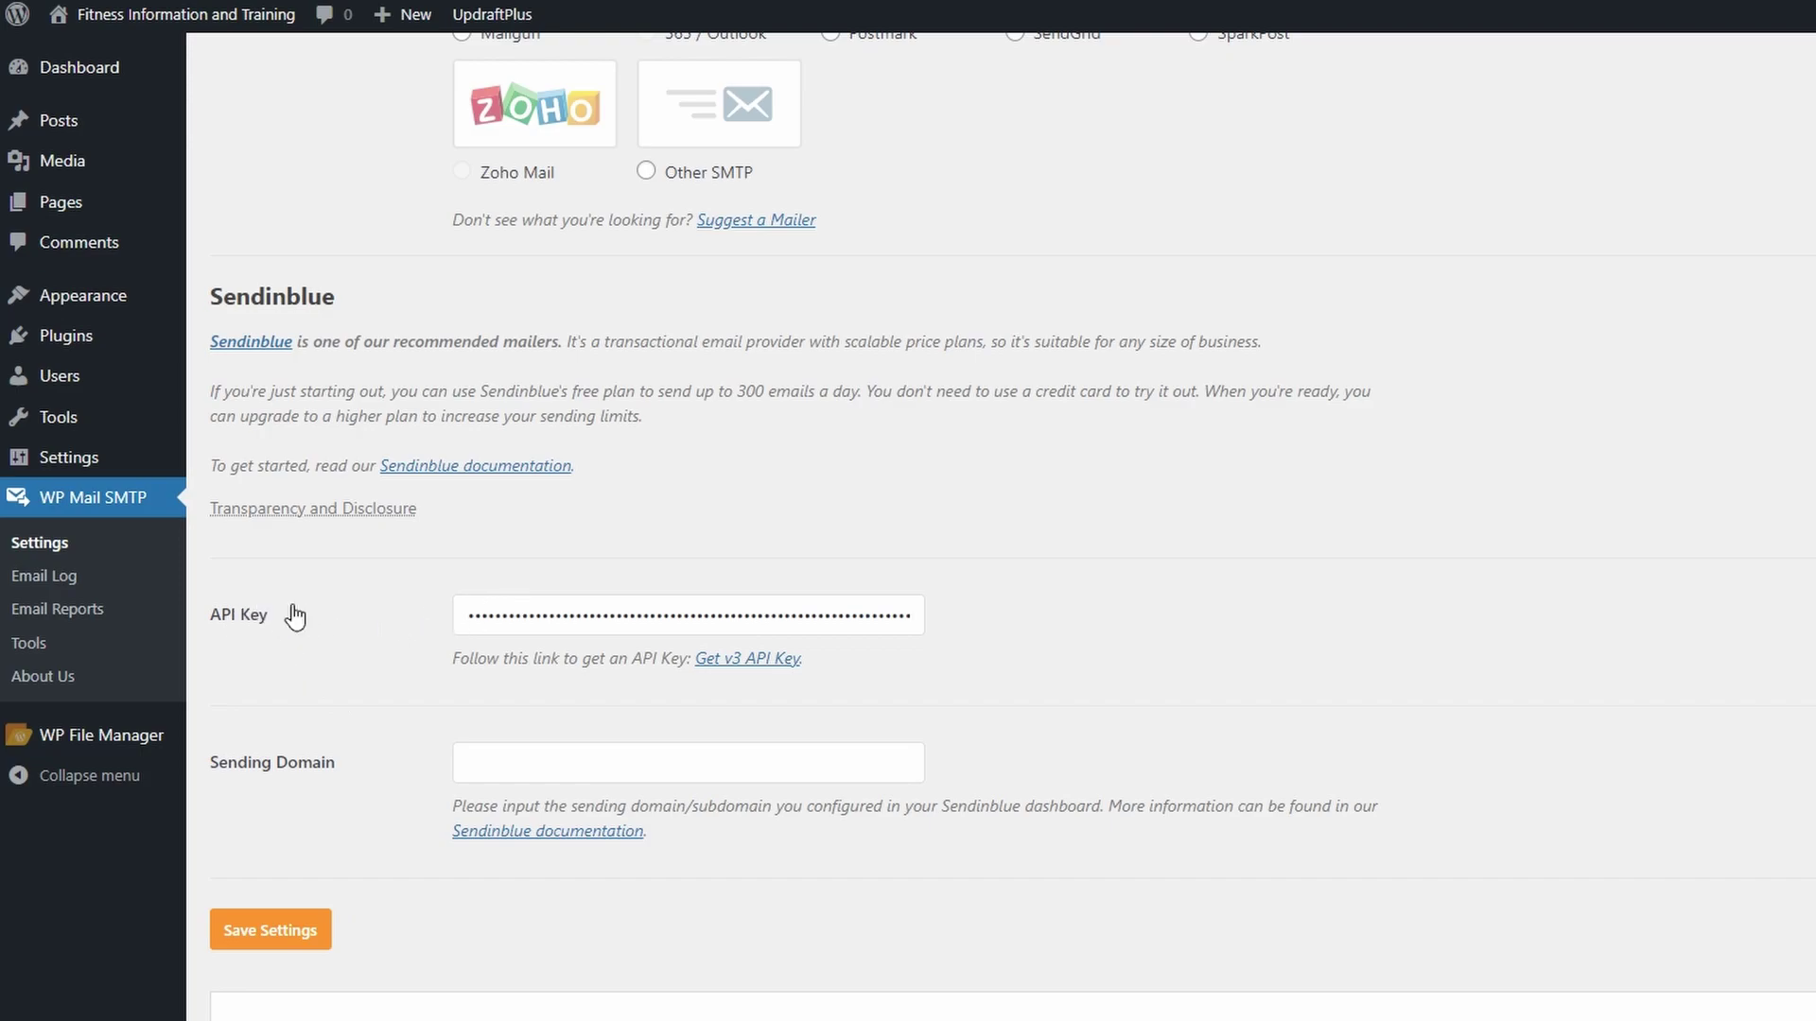
mouse_move(64, 744)
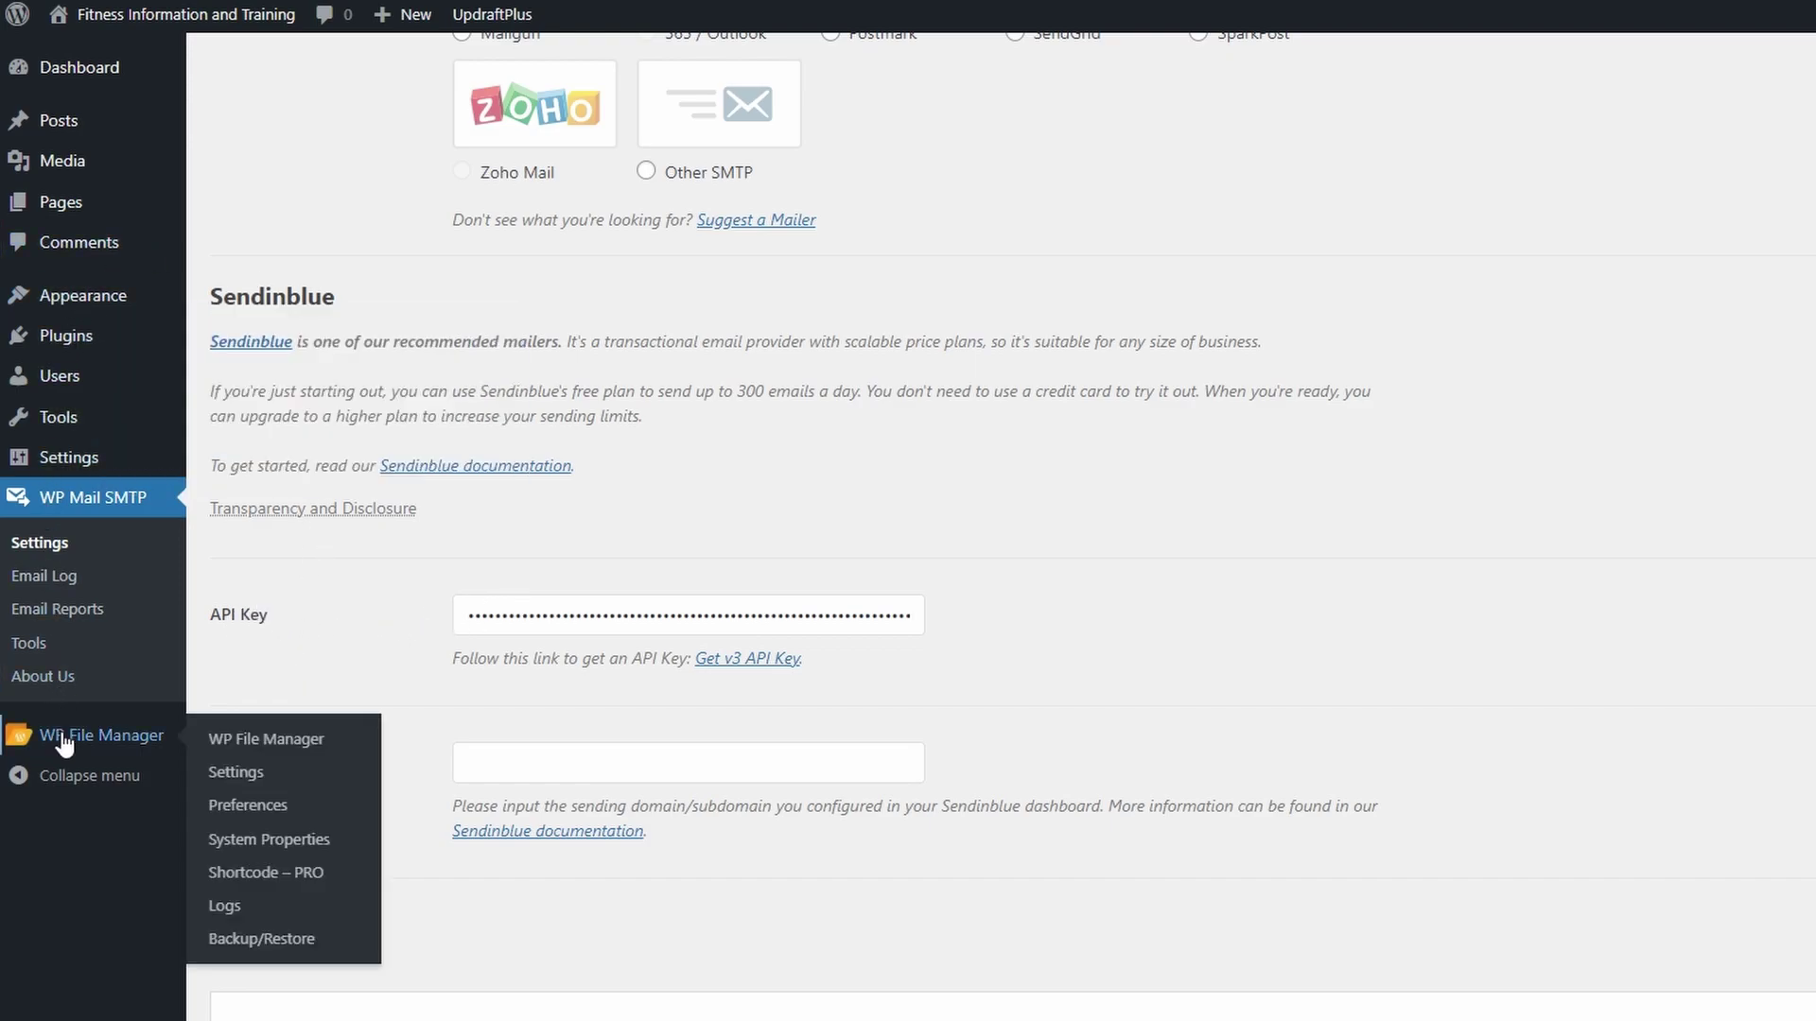
click(65, 745)
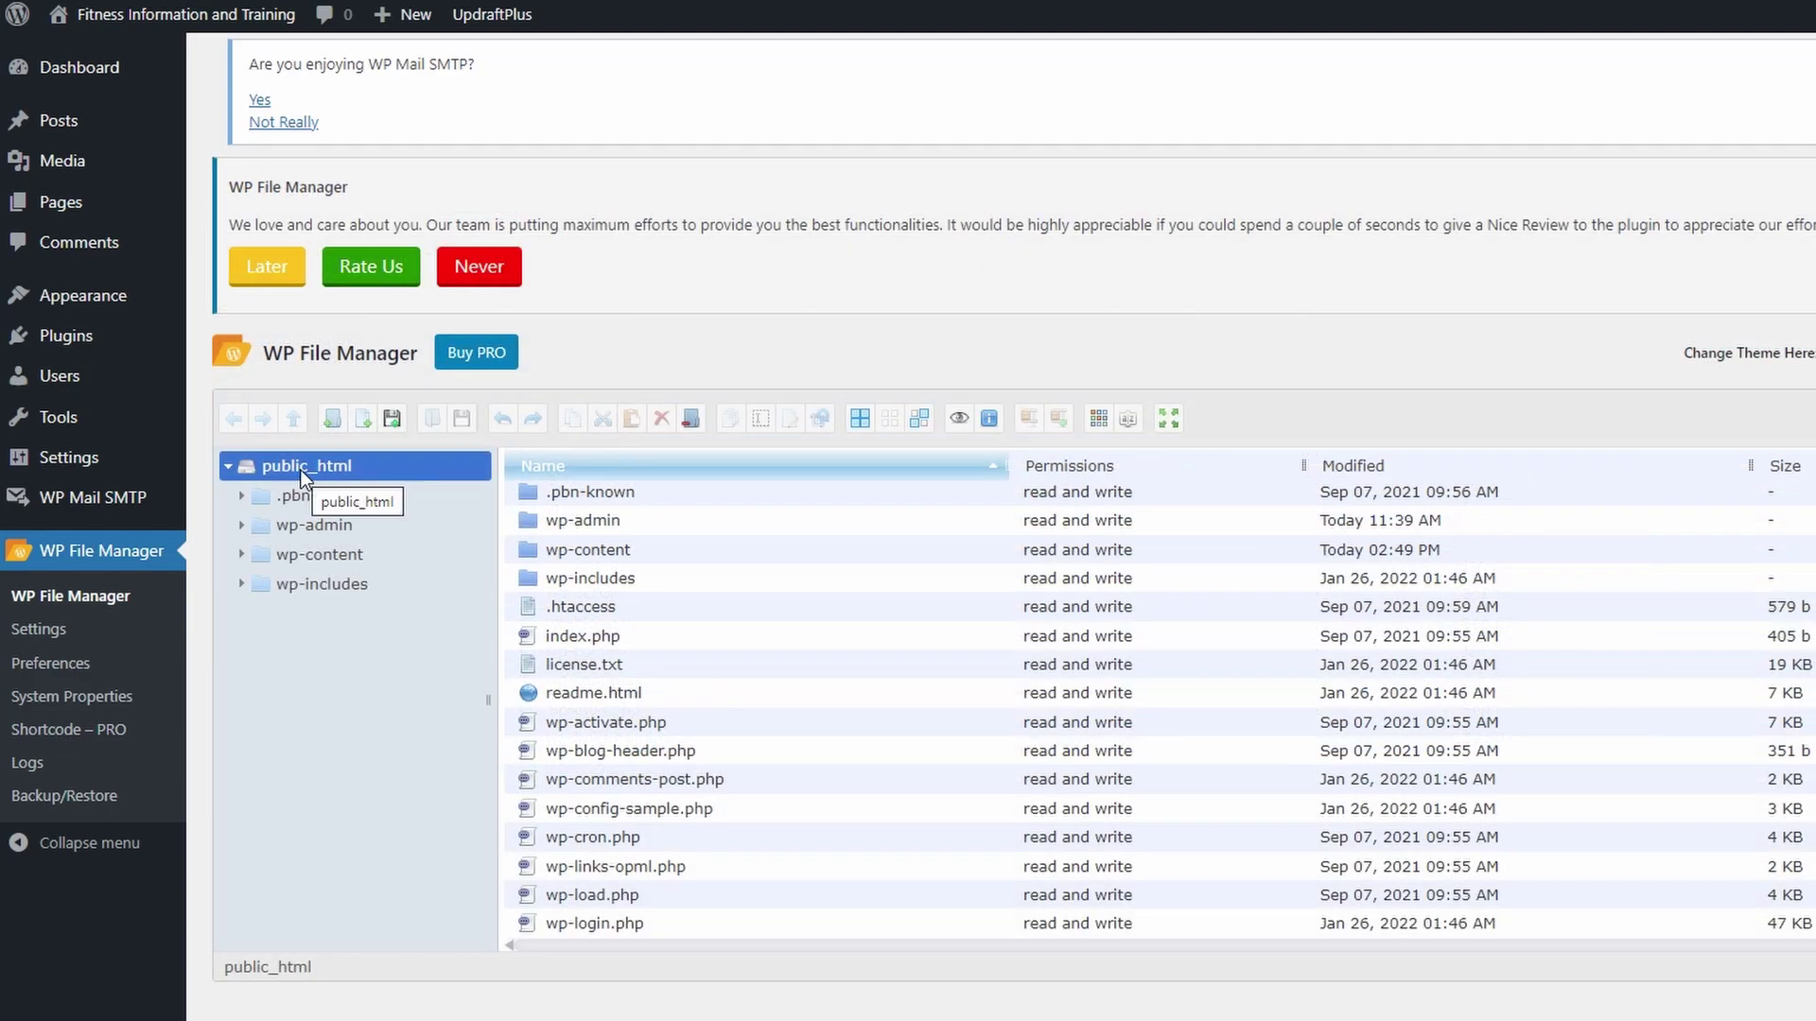
click(304, 463)
right_click(310, 463)
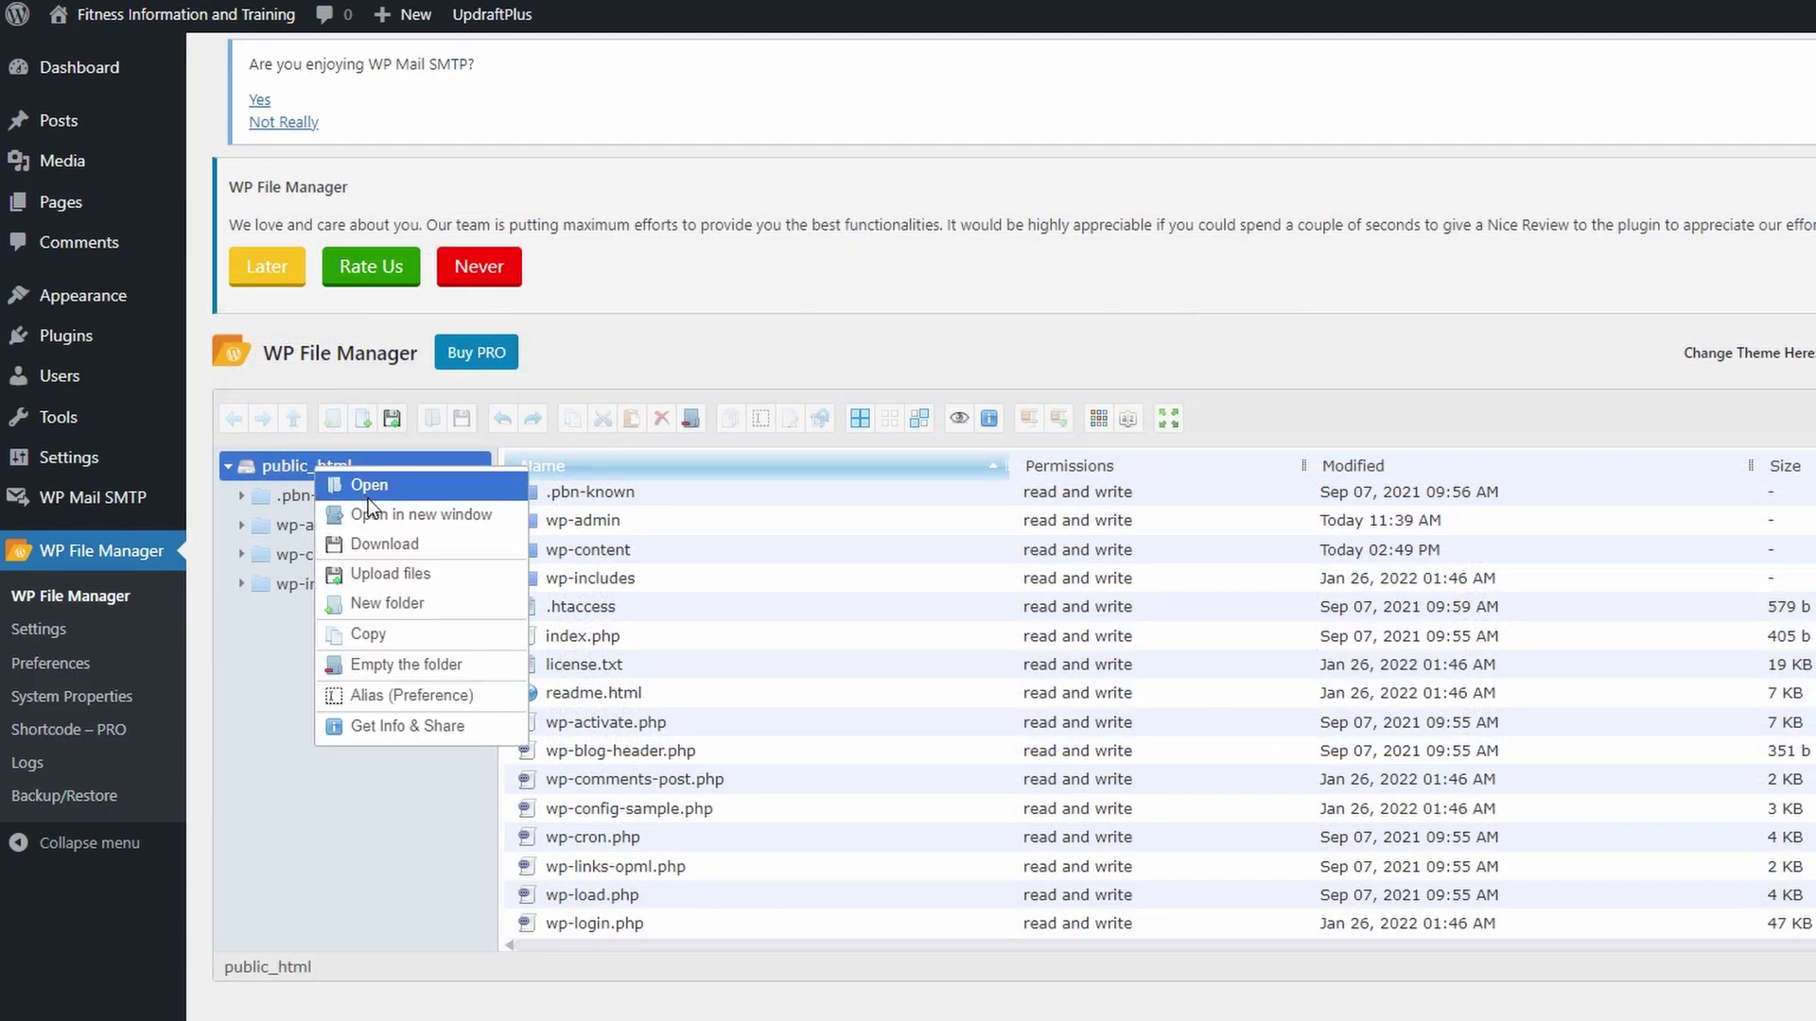
click(395, 572)
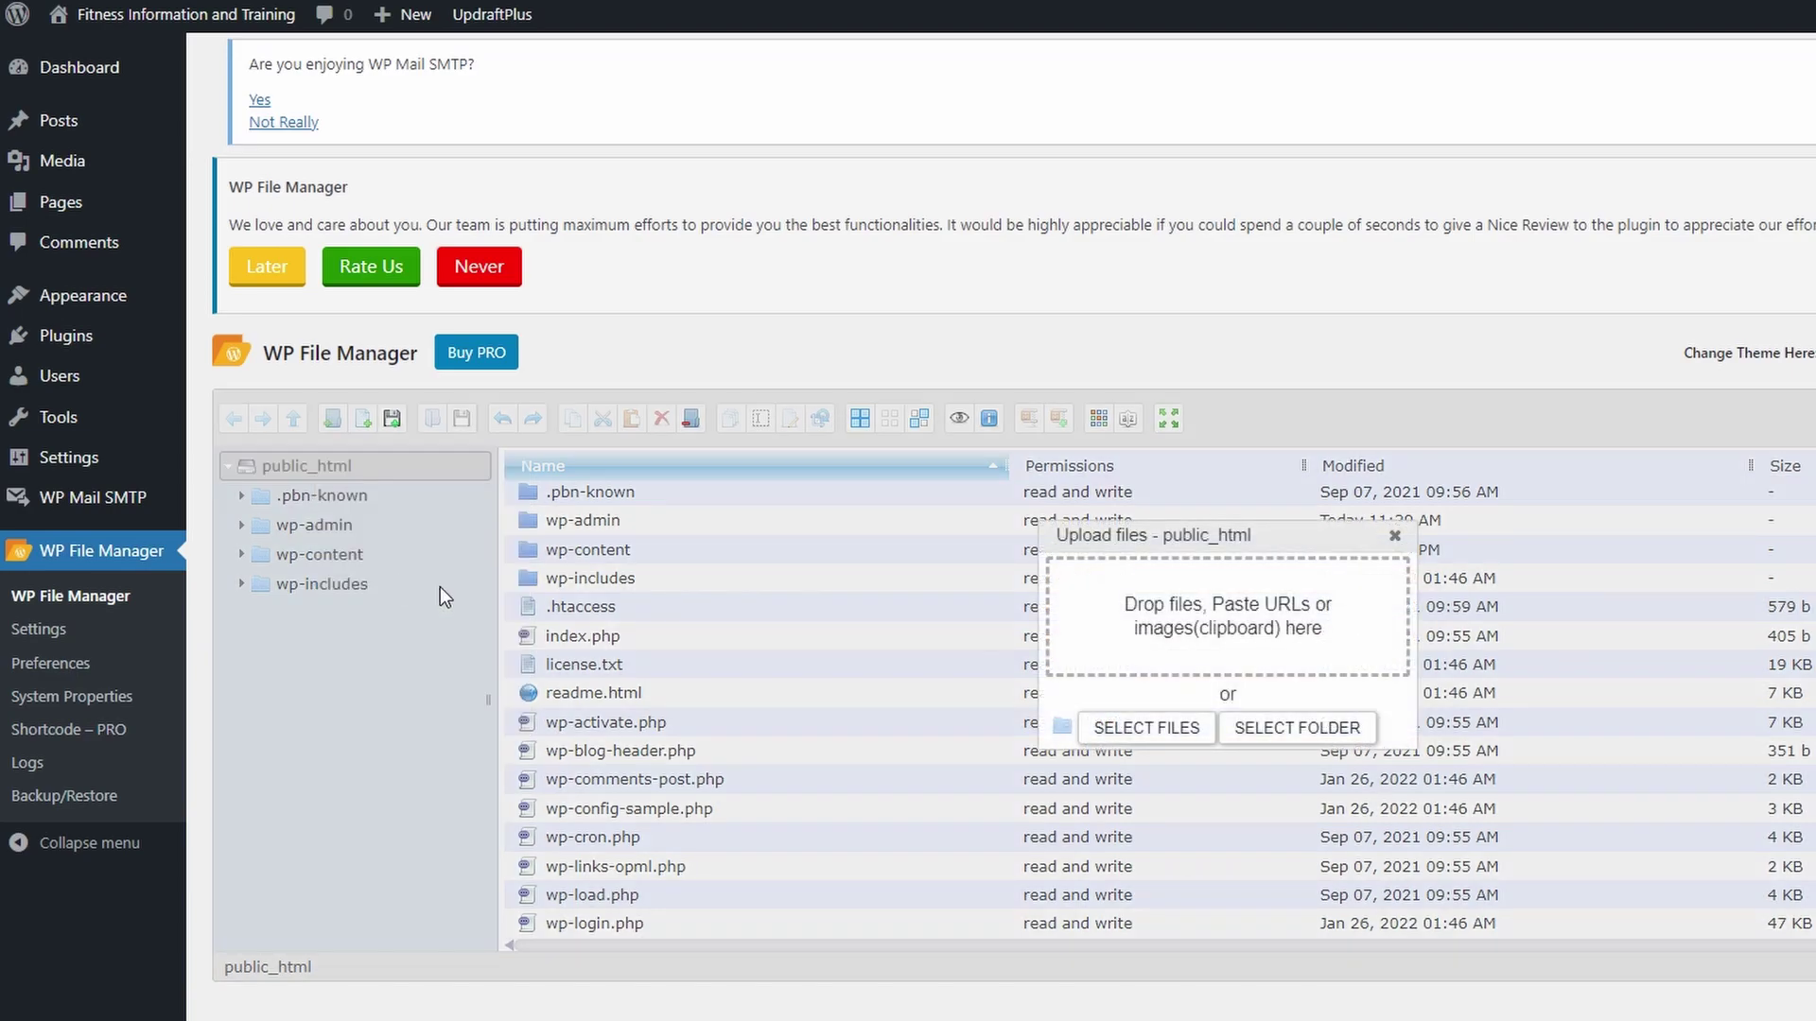
click(1123, 728)
click(52, 62)
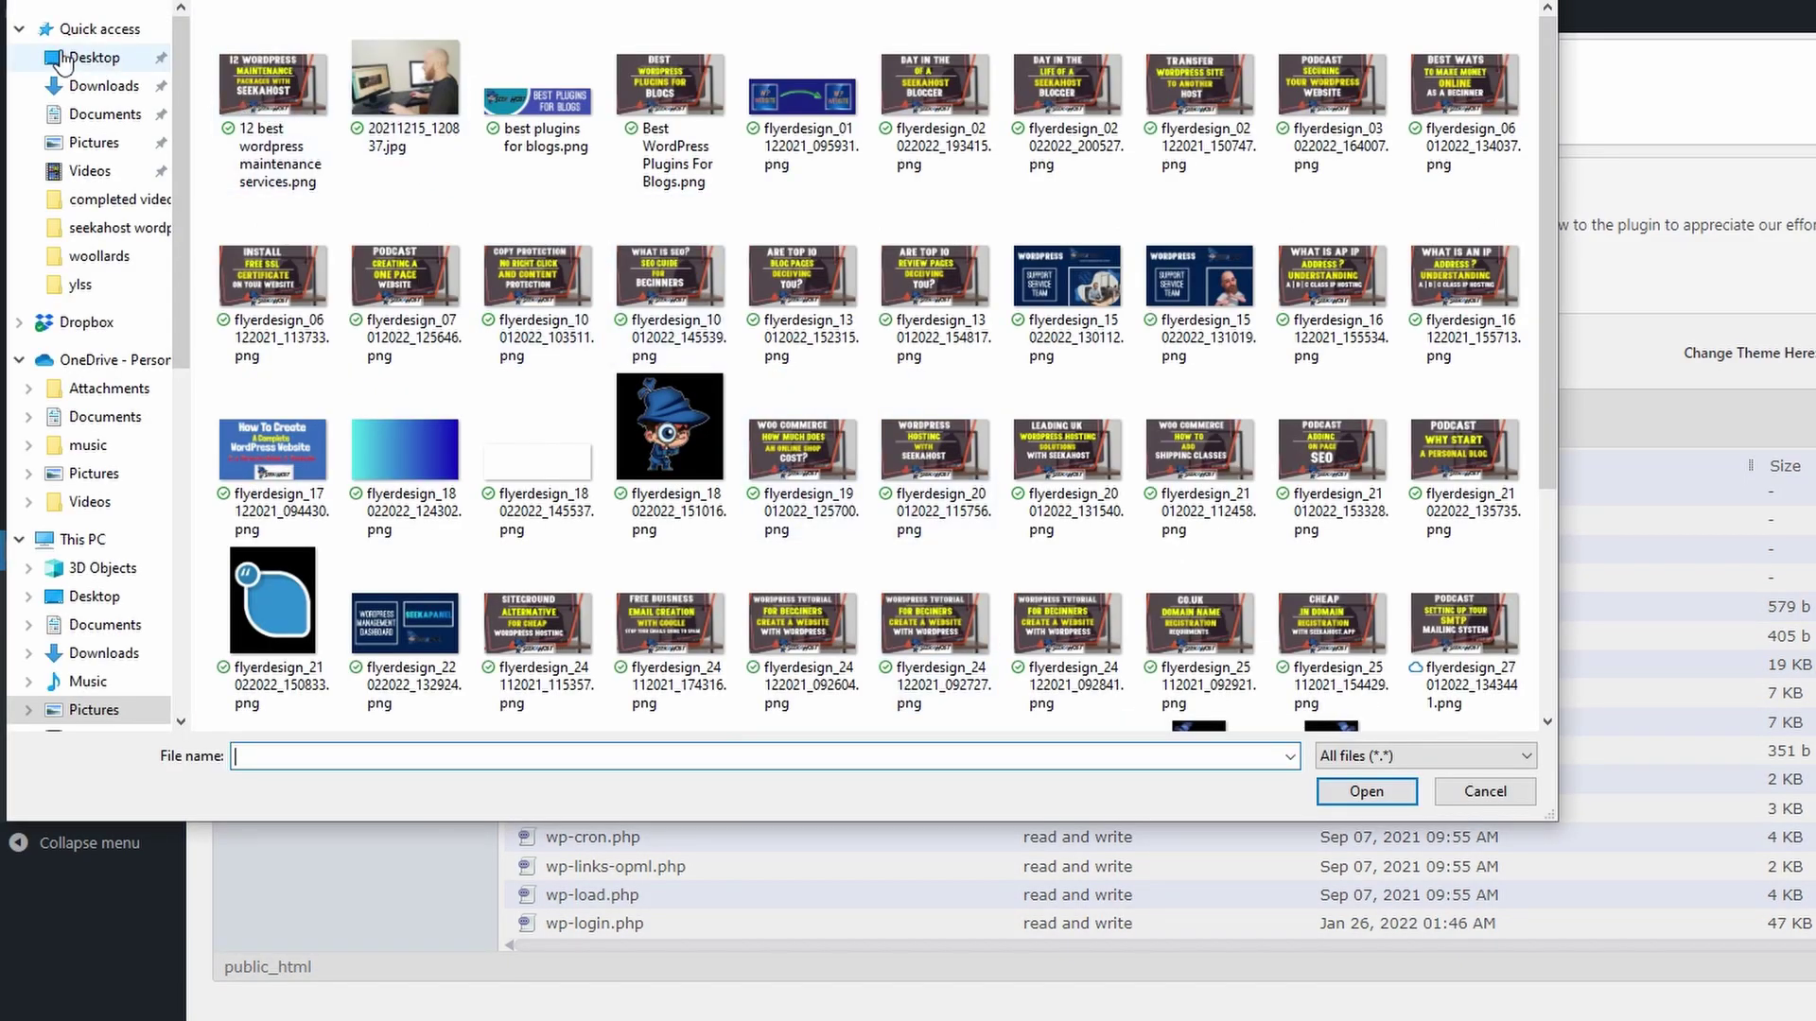
double_click(681, 229)
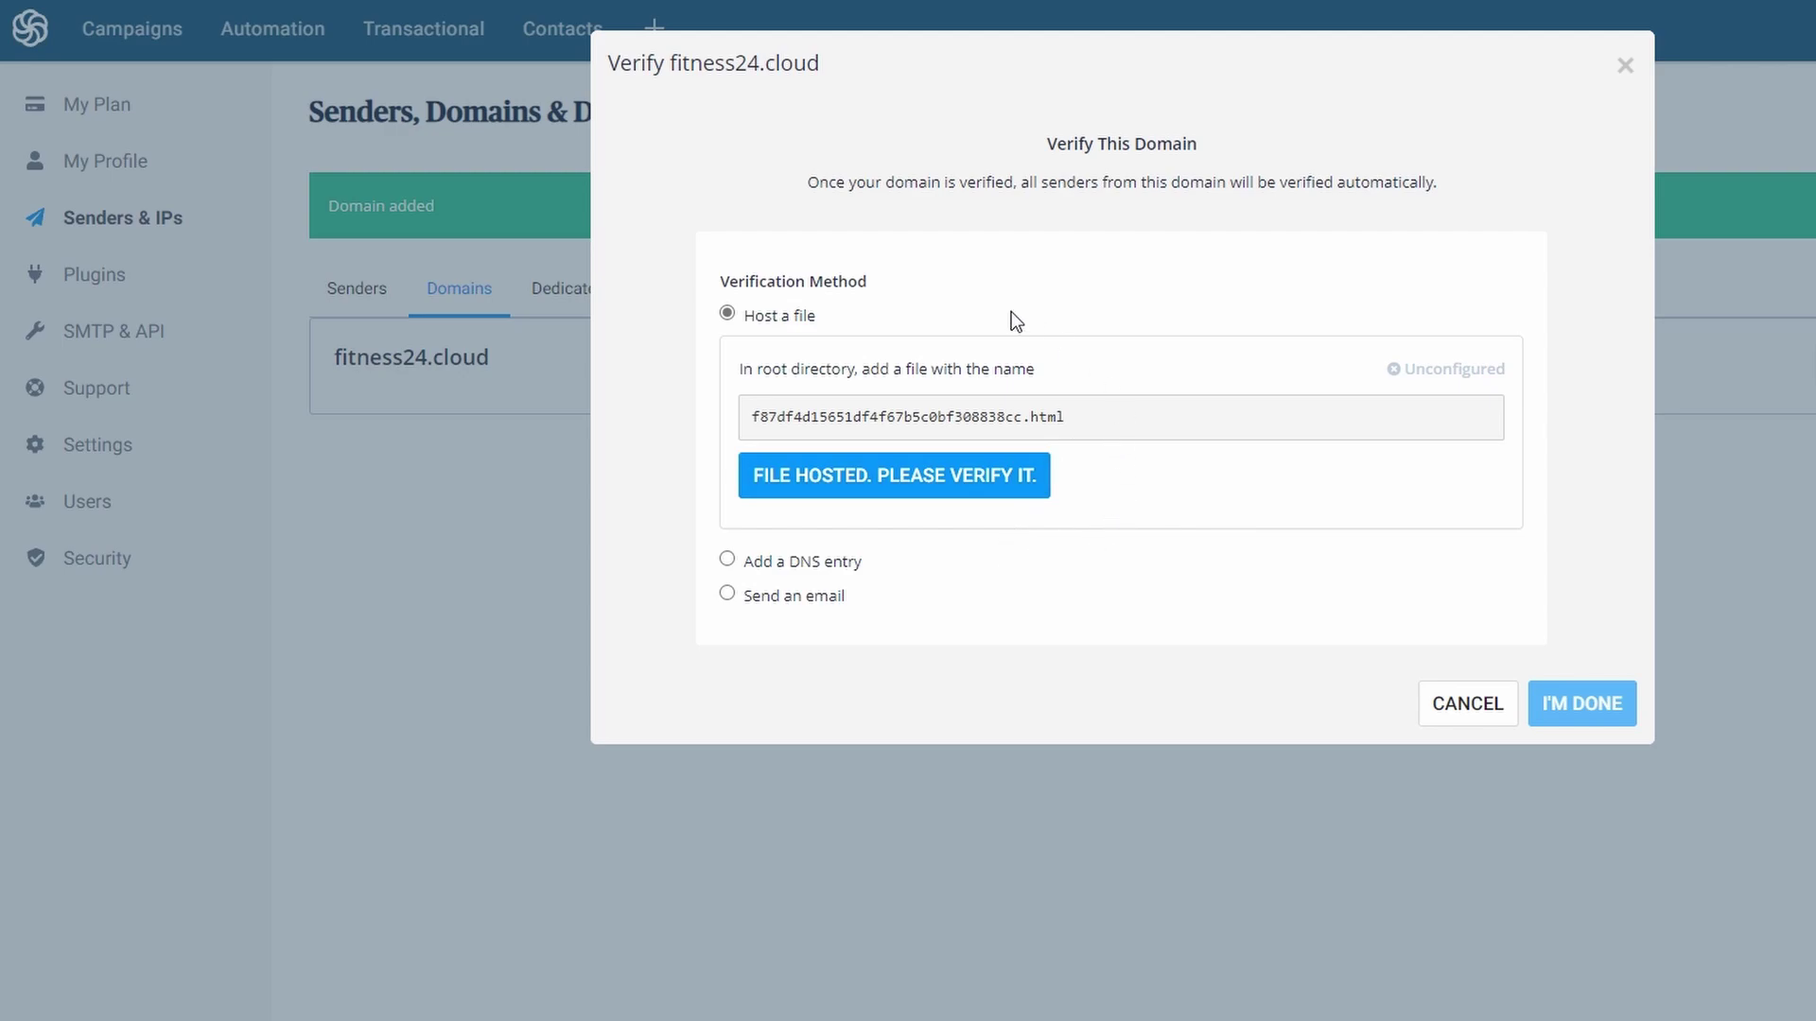
- Have Sendinblue check the hosted file for fitness24.cloud, then close the Verify dialog with I'M DONE
click(934, 490)
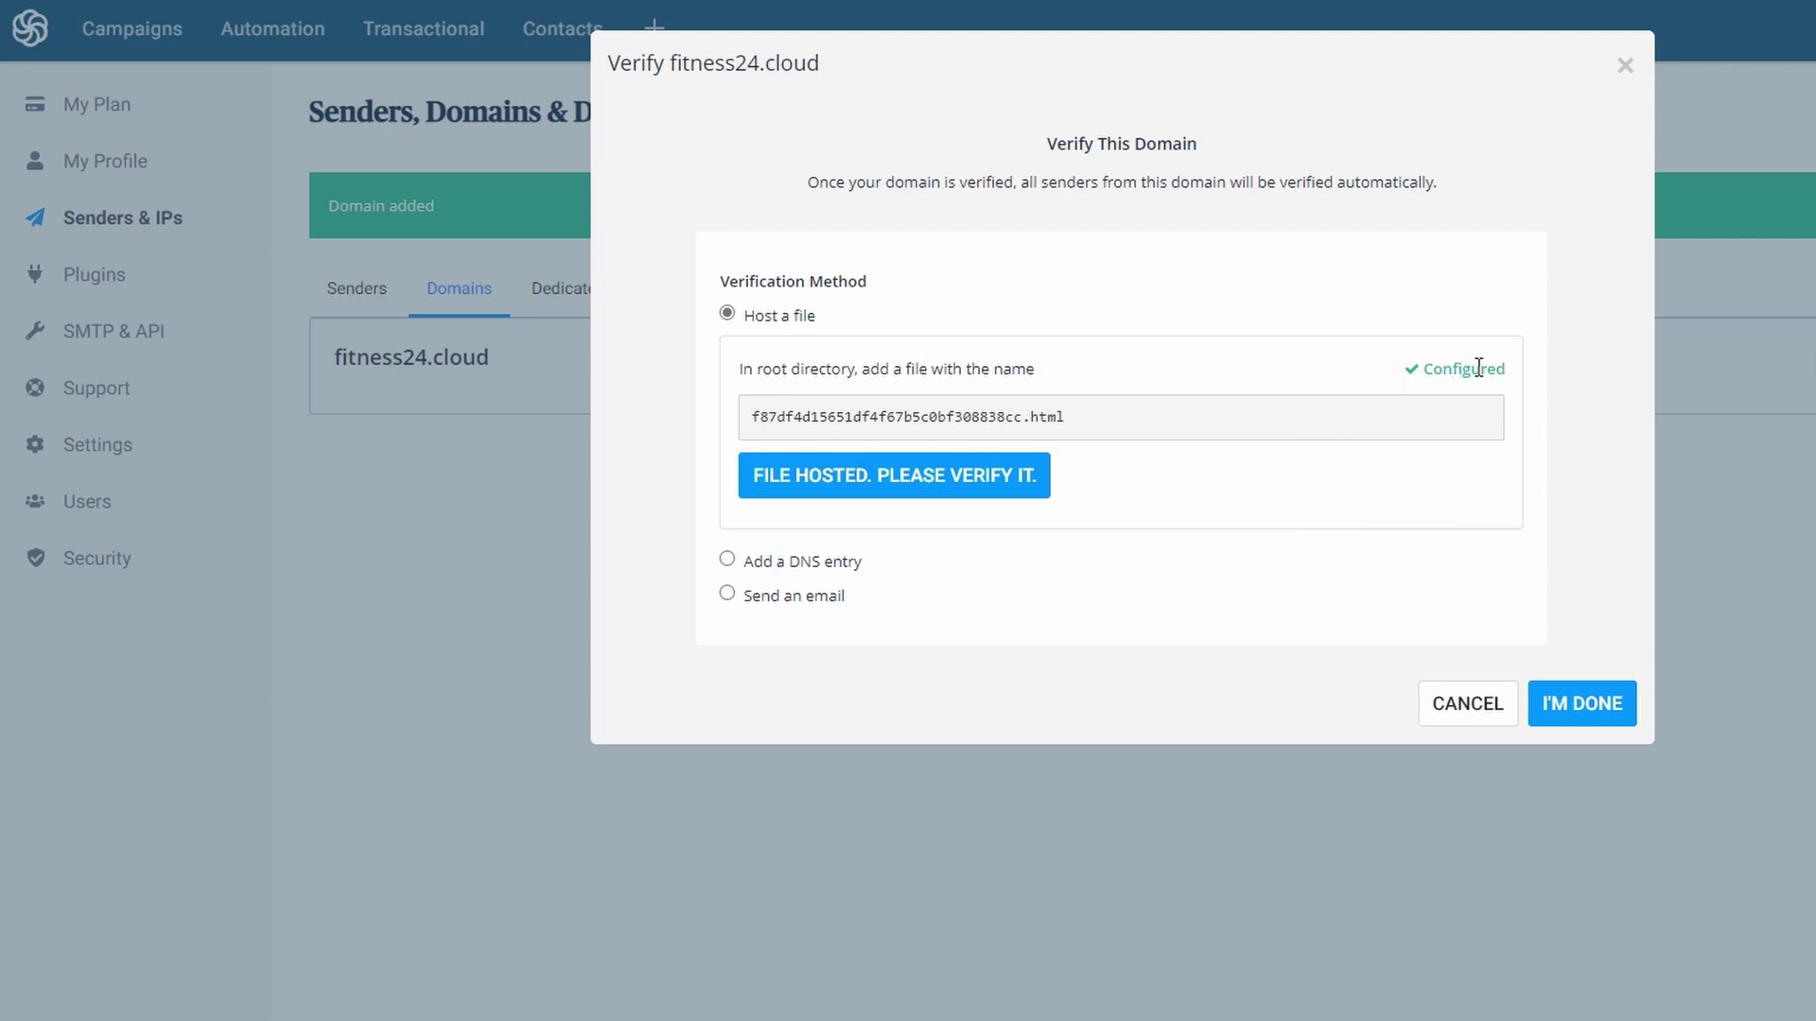
click(1596, 711)
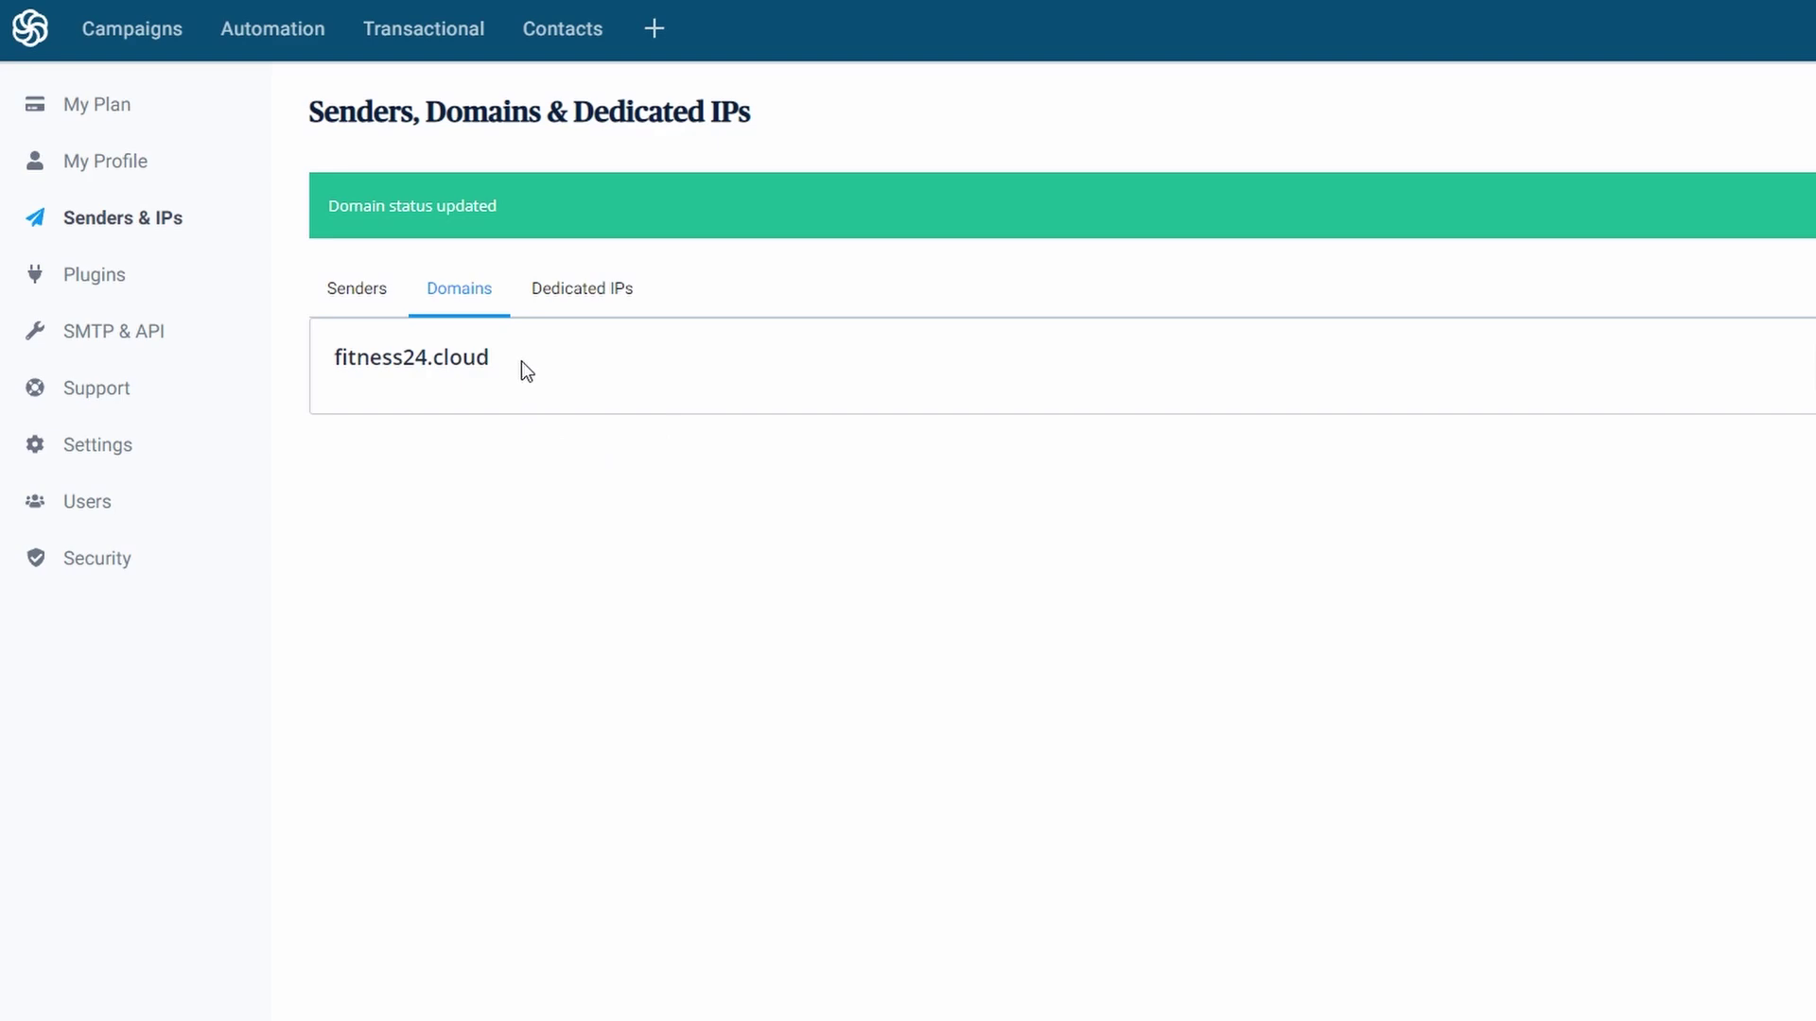
- Copy fitness24.cloud from Sendinblue into the WP Mail SMTP Sending Domain field
drag(521, 361, 331, 357)
right_click(397, 363)
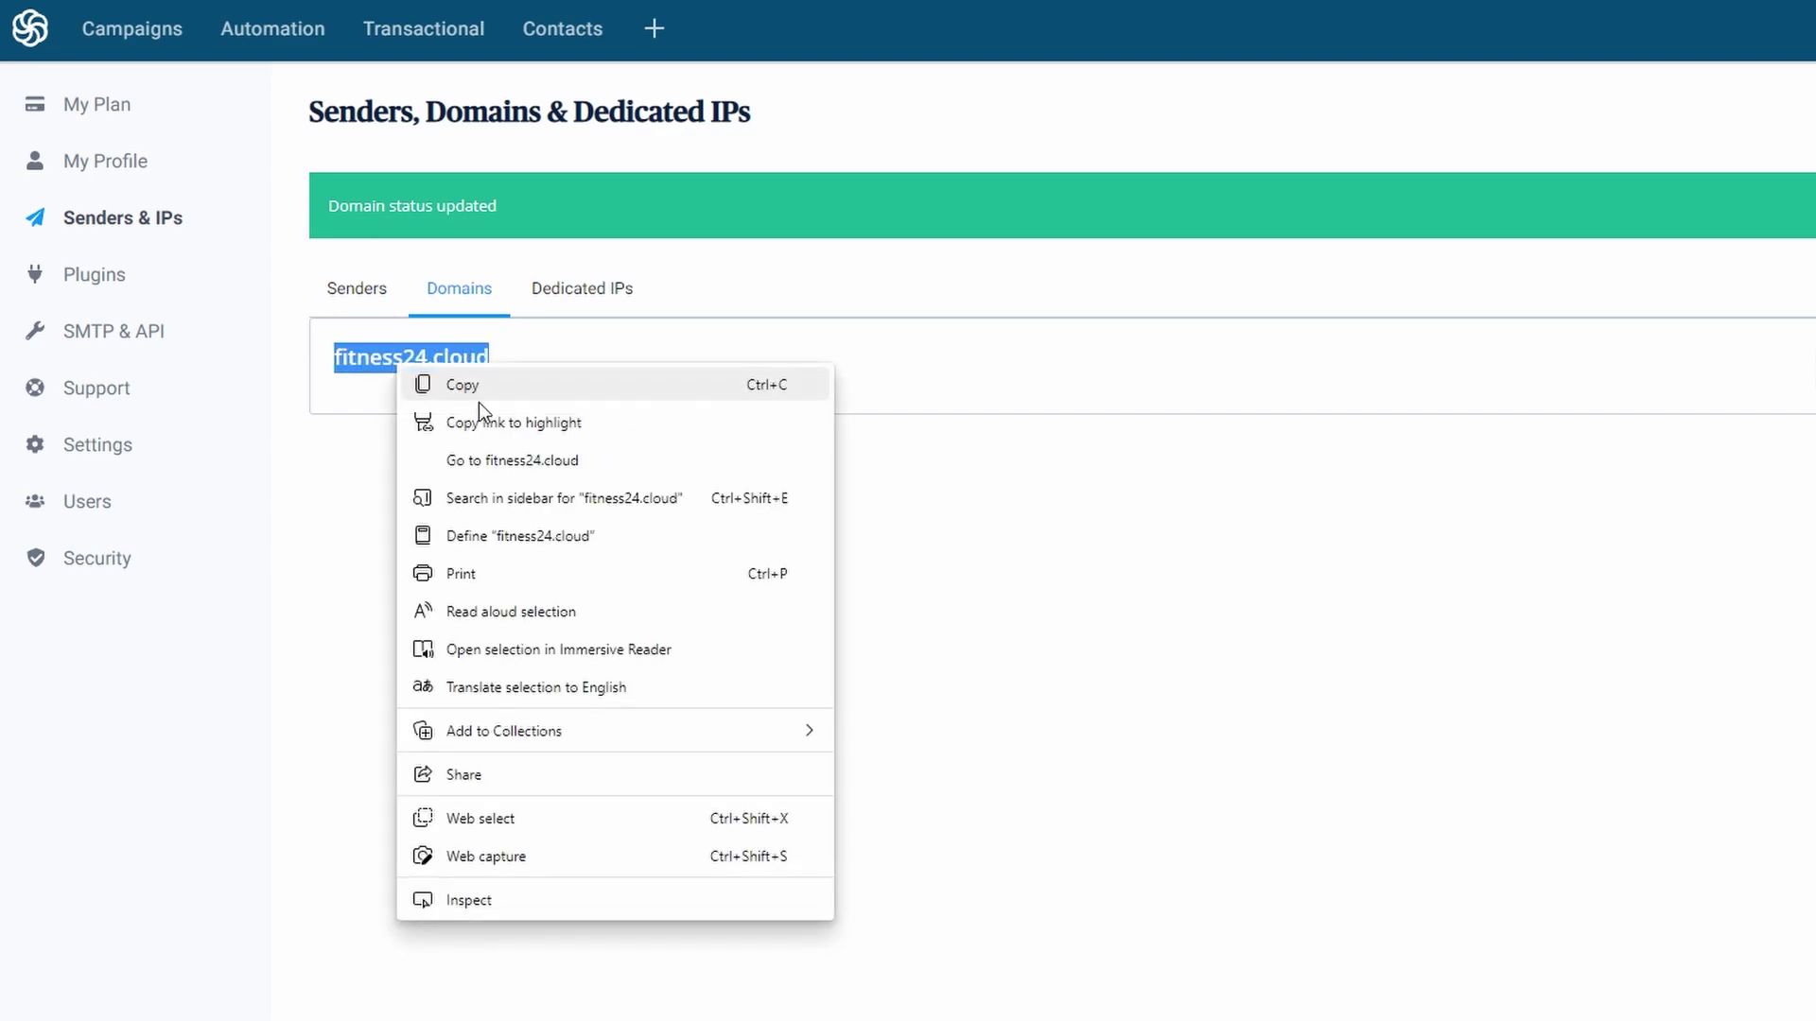
click(487, 385)
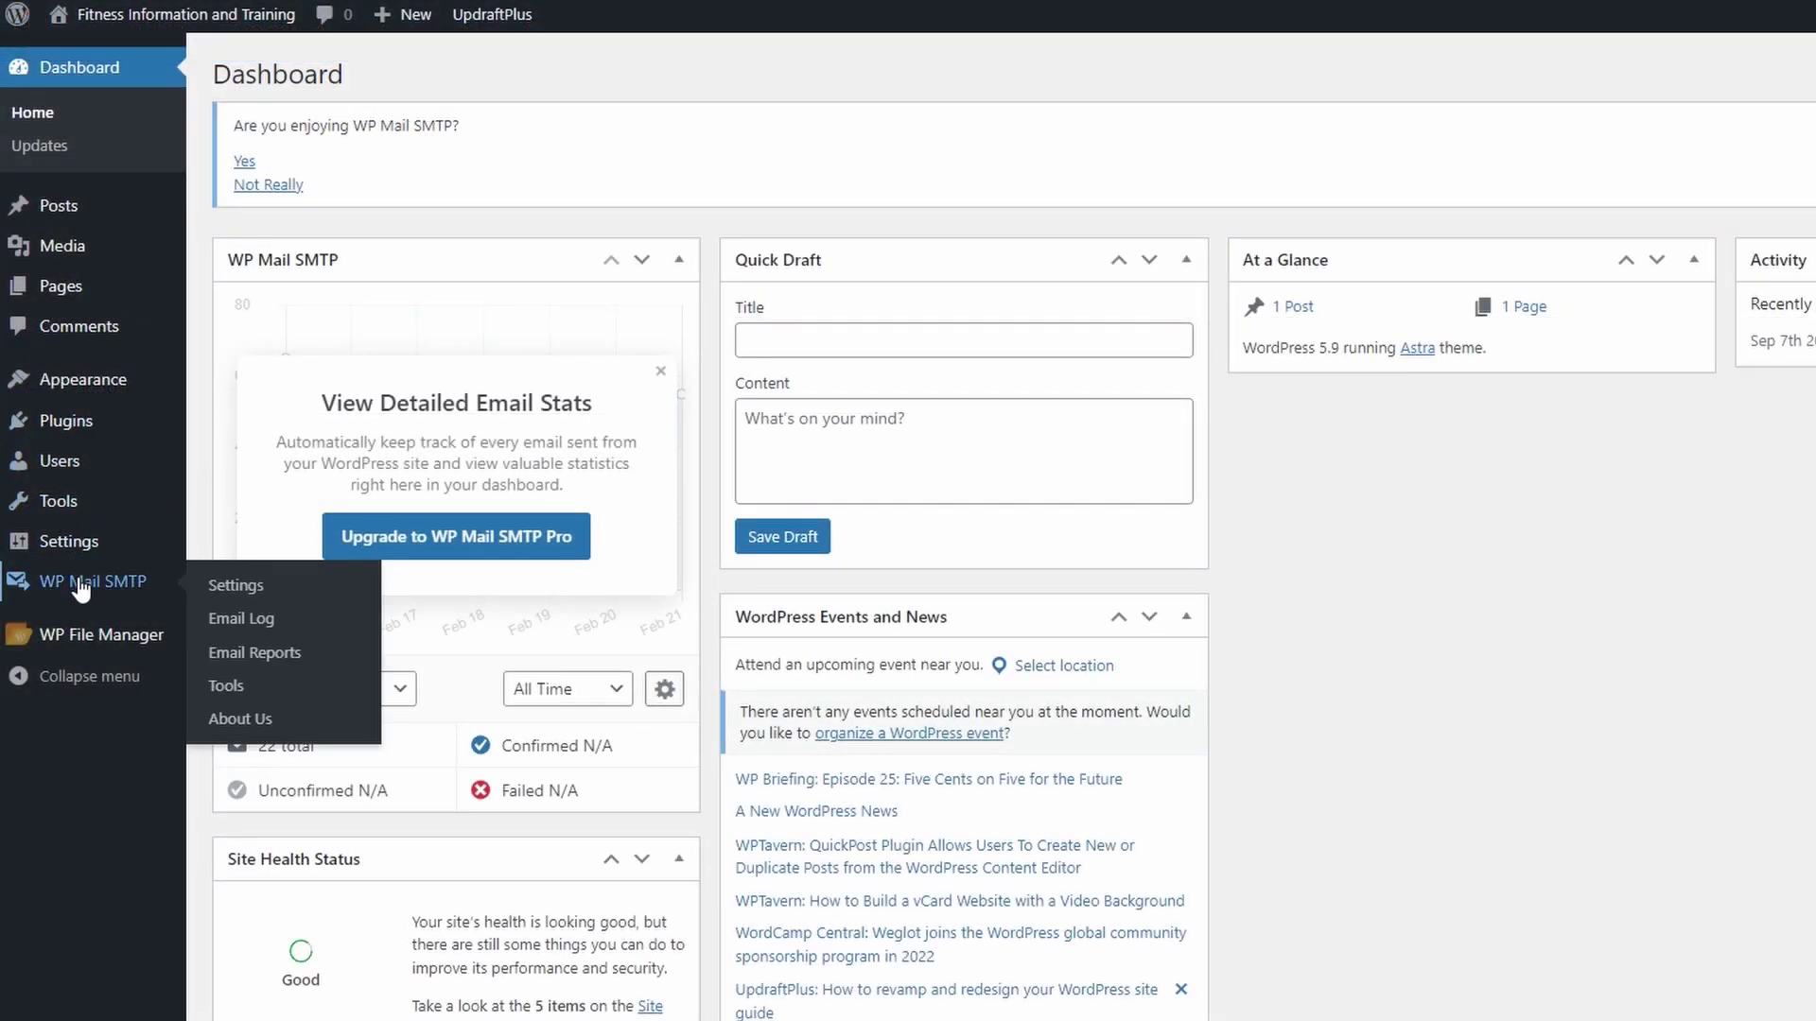
click(81, 586)
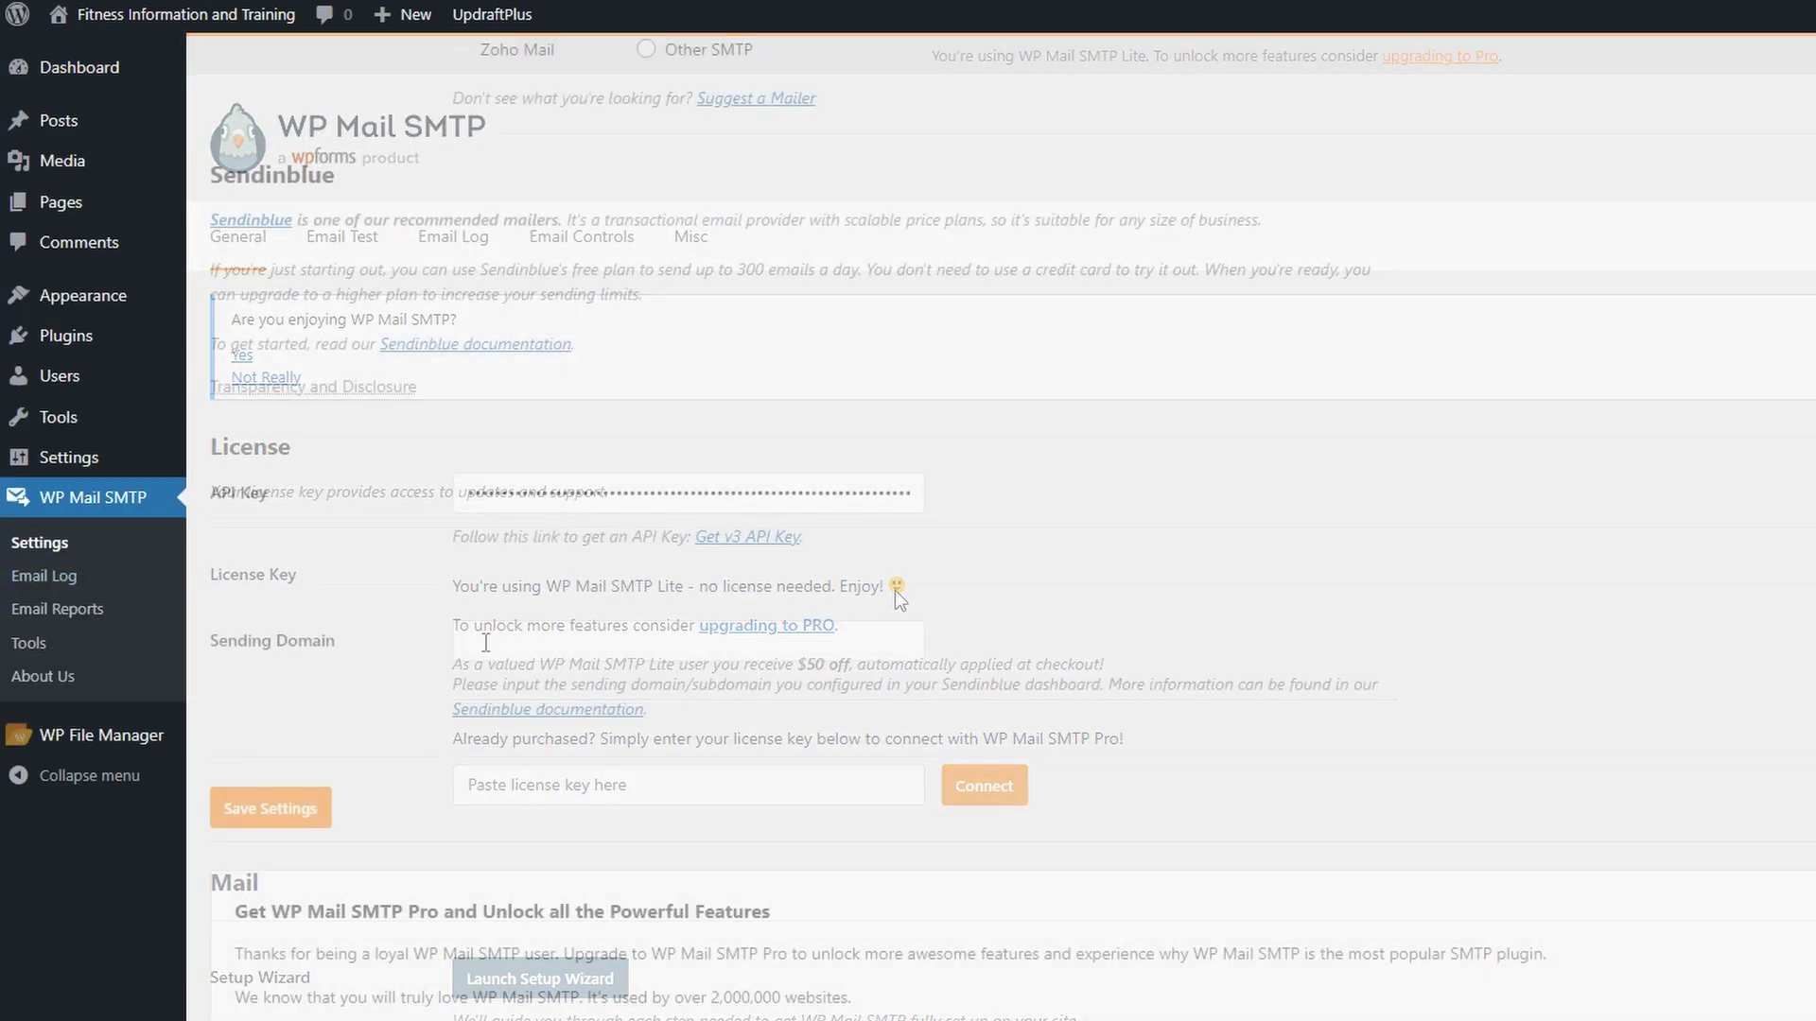
click(485, 643)
right_click(484, 643)
click(583, 252)
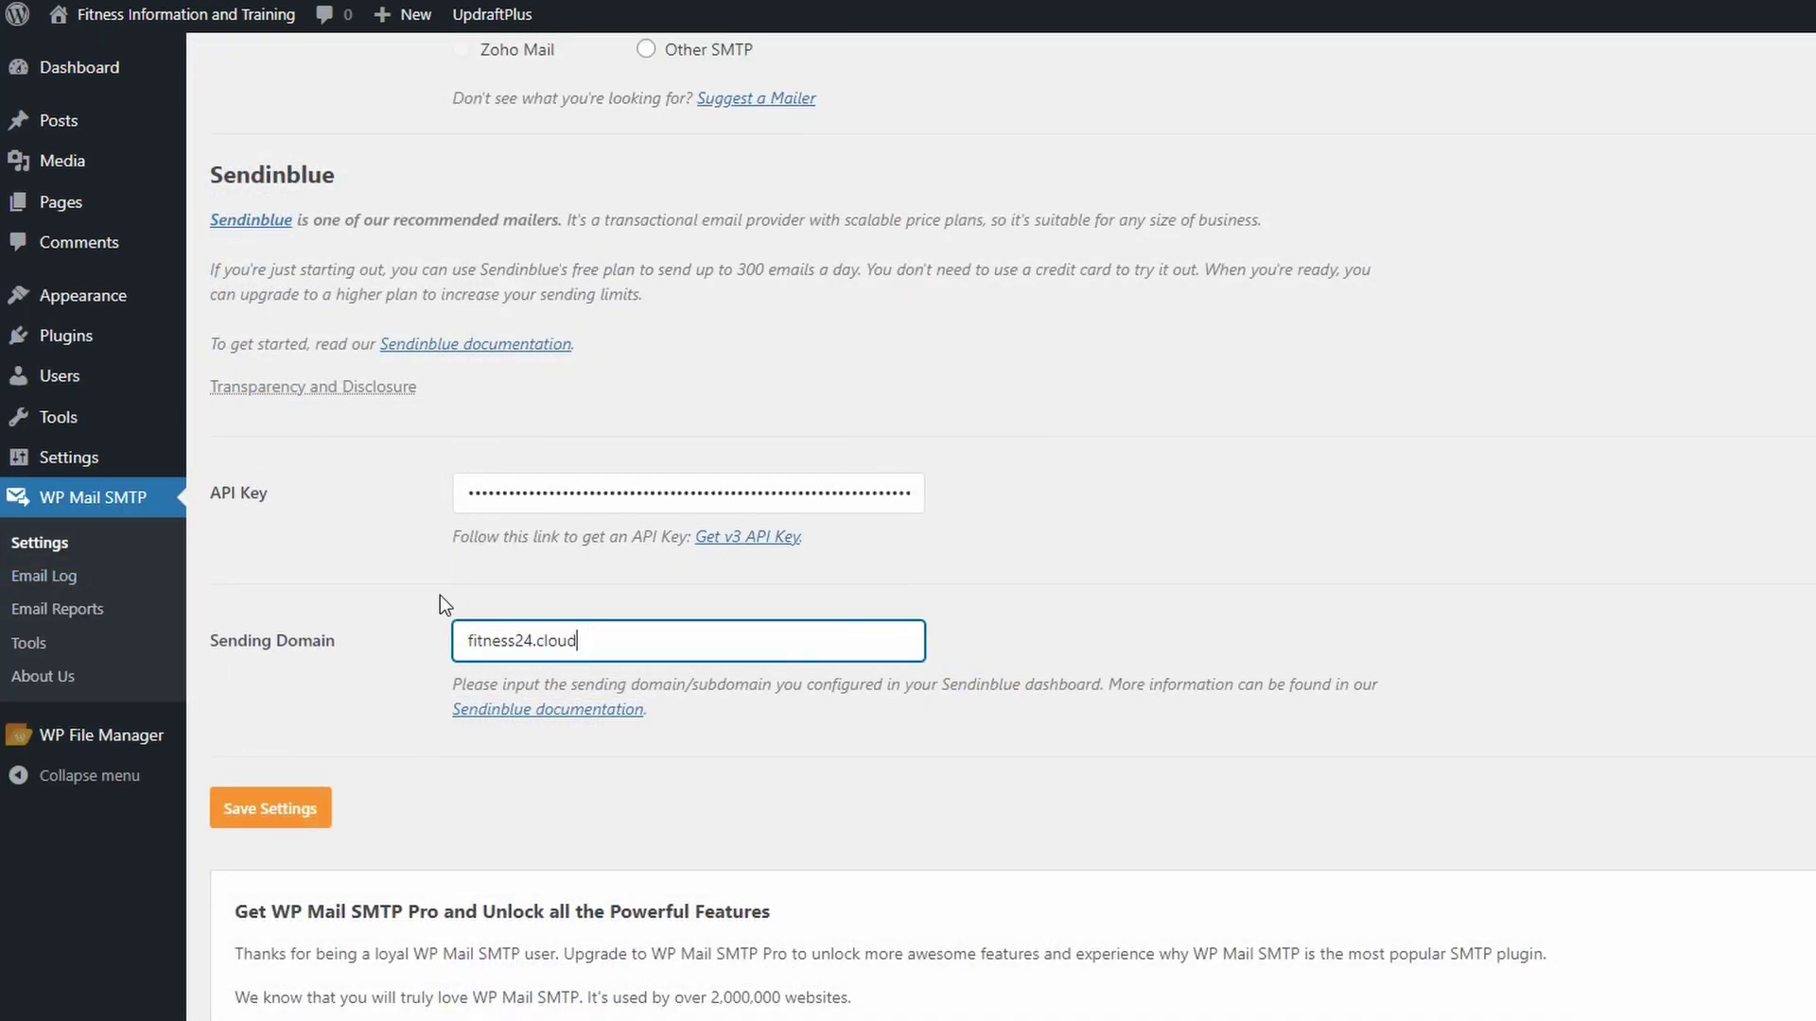
- Save the mailer settings and send a test email from the Email Test tool
click(281, 811)
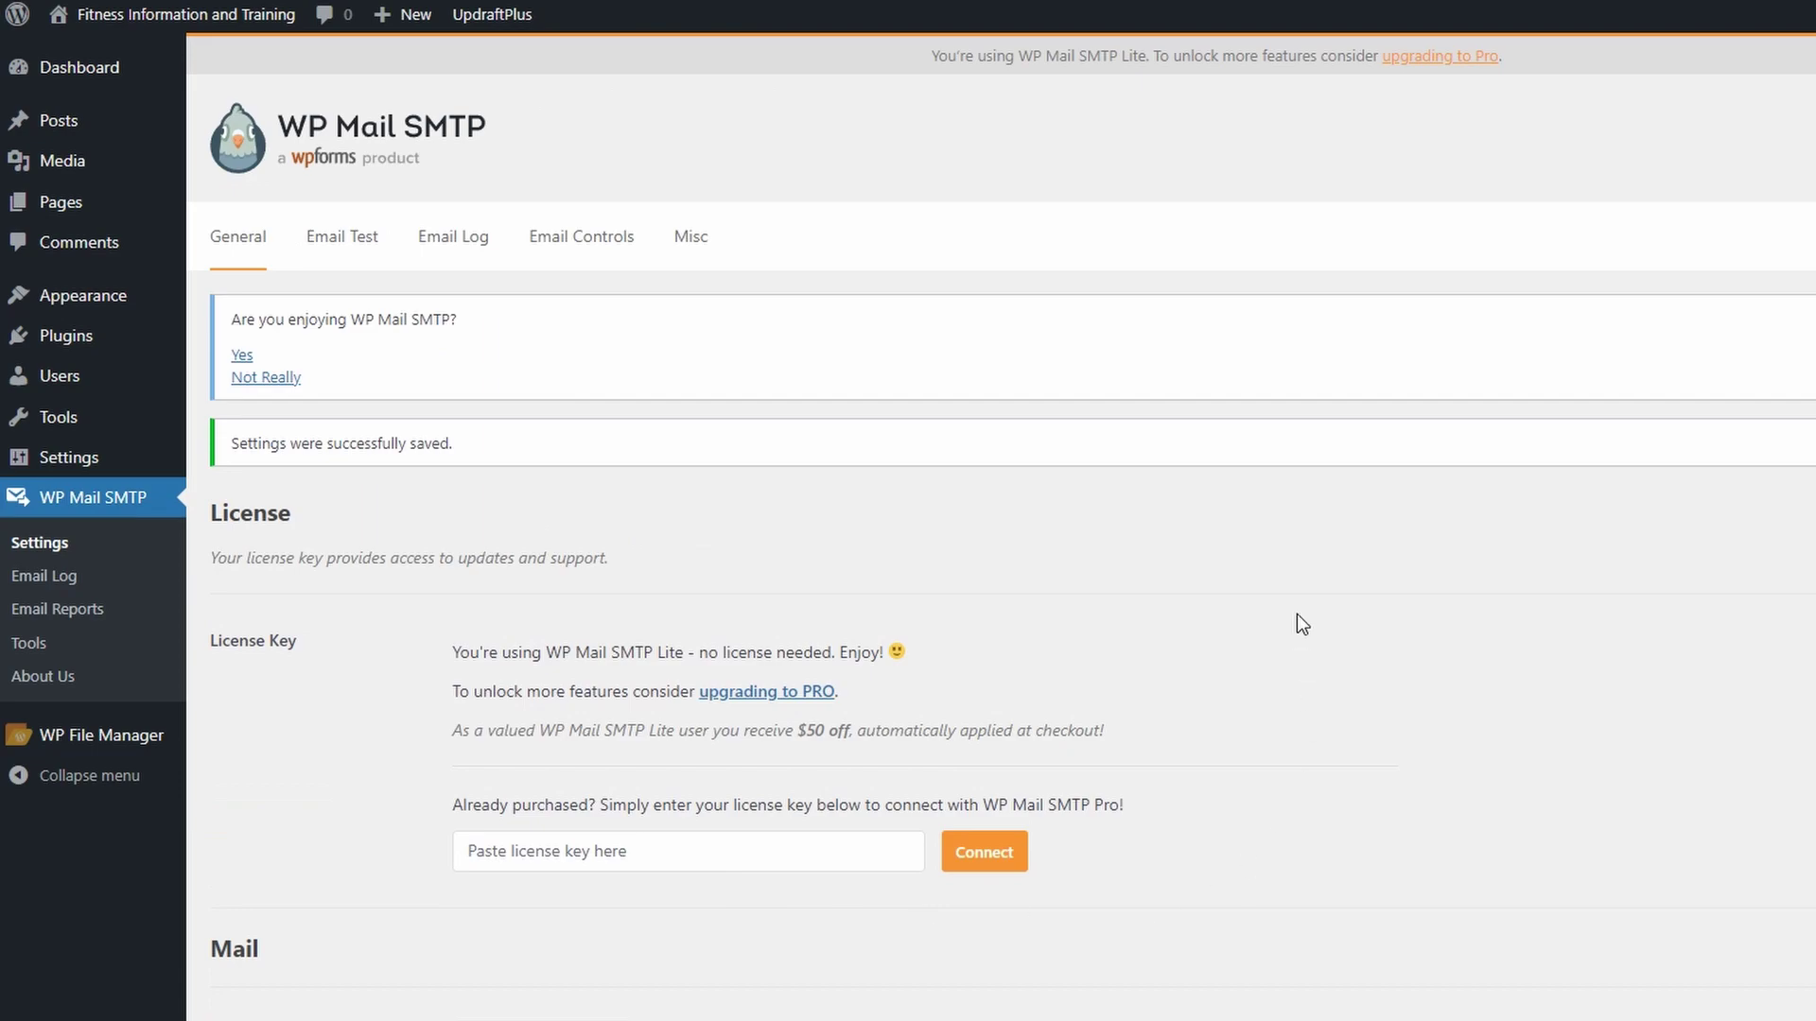
click(341, 244)
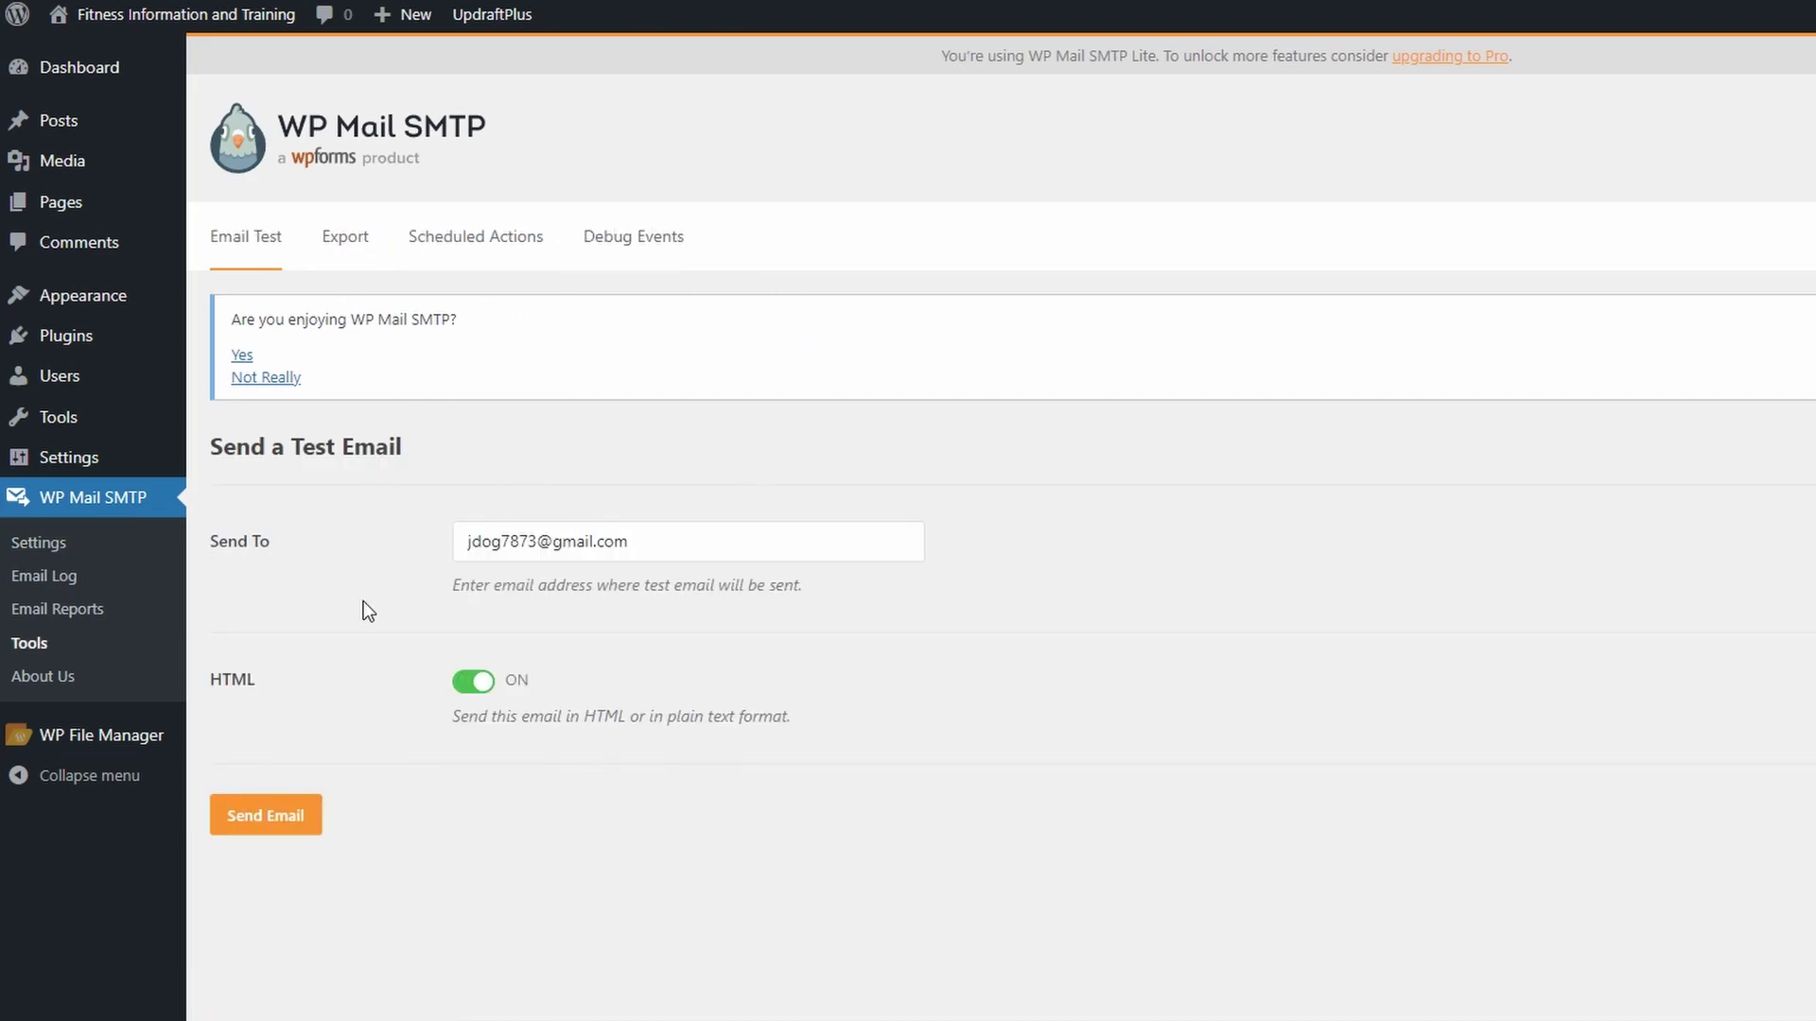
click(278, 819)
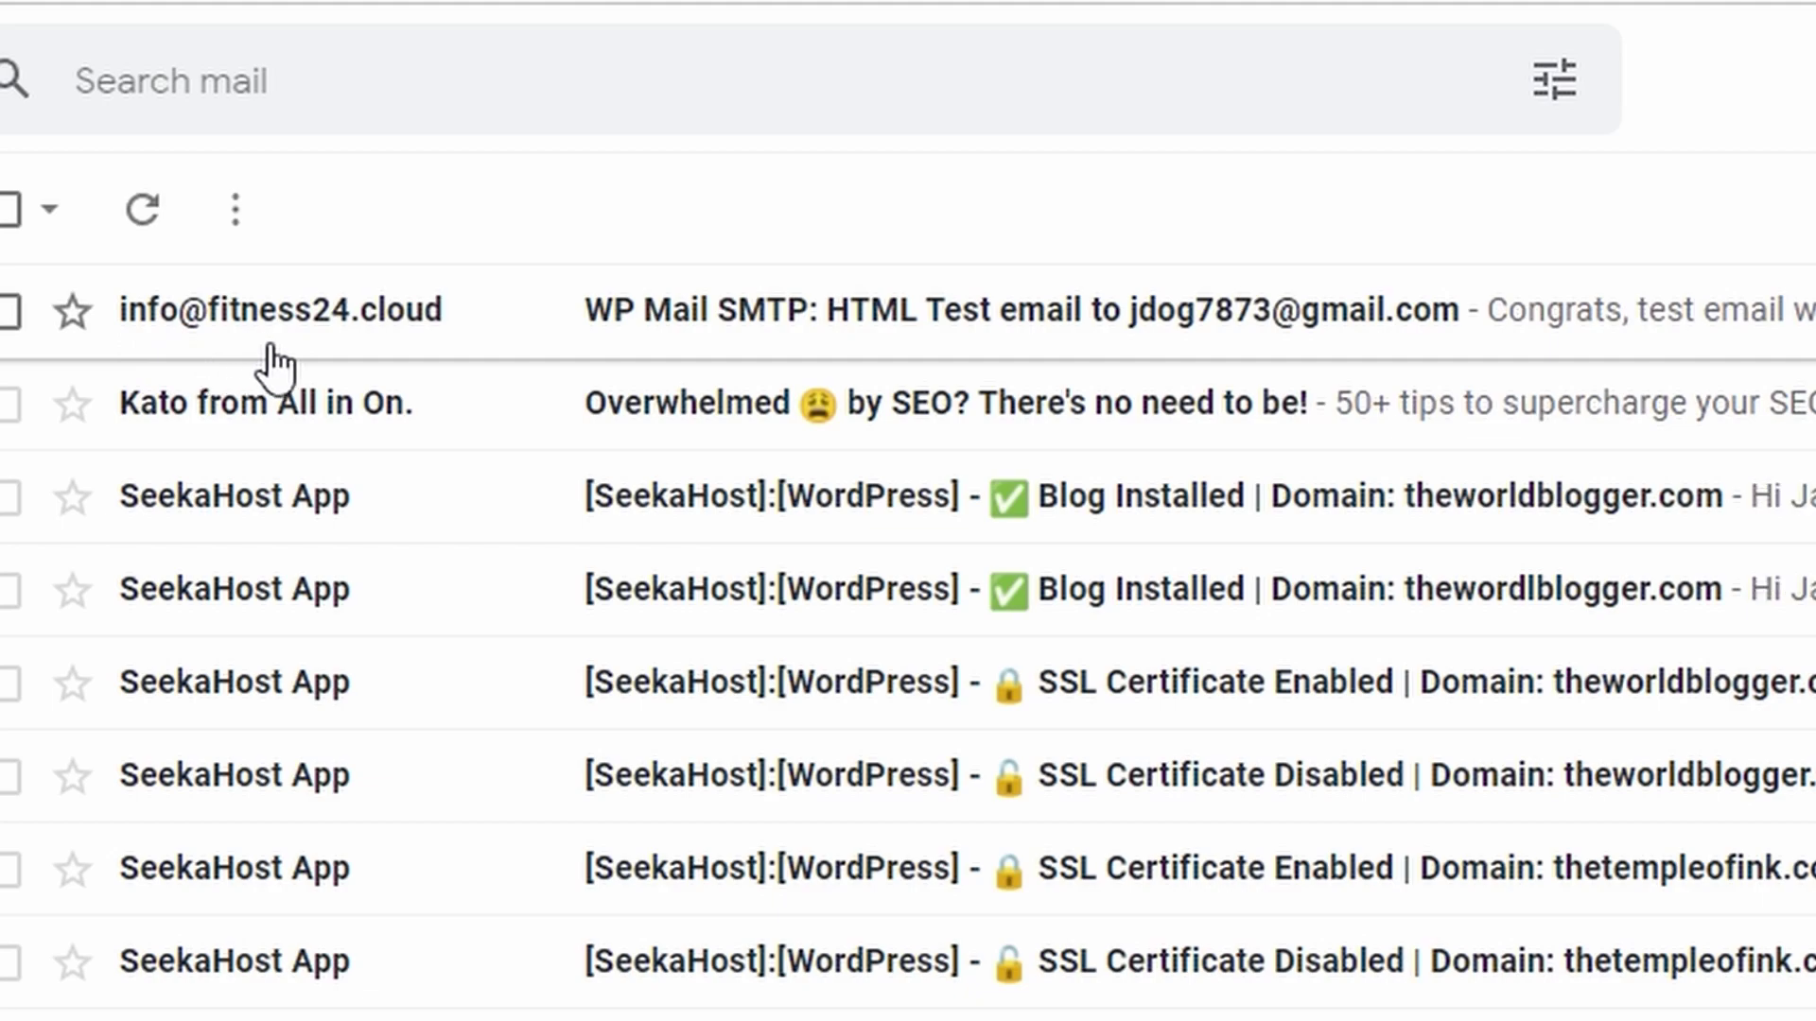
- Open the WP Mail SMTP test email from fitness24.cloud and read its success message
click(423, 317)
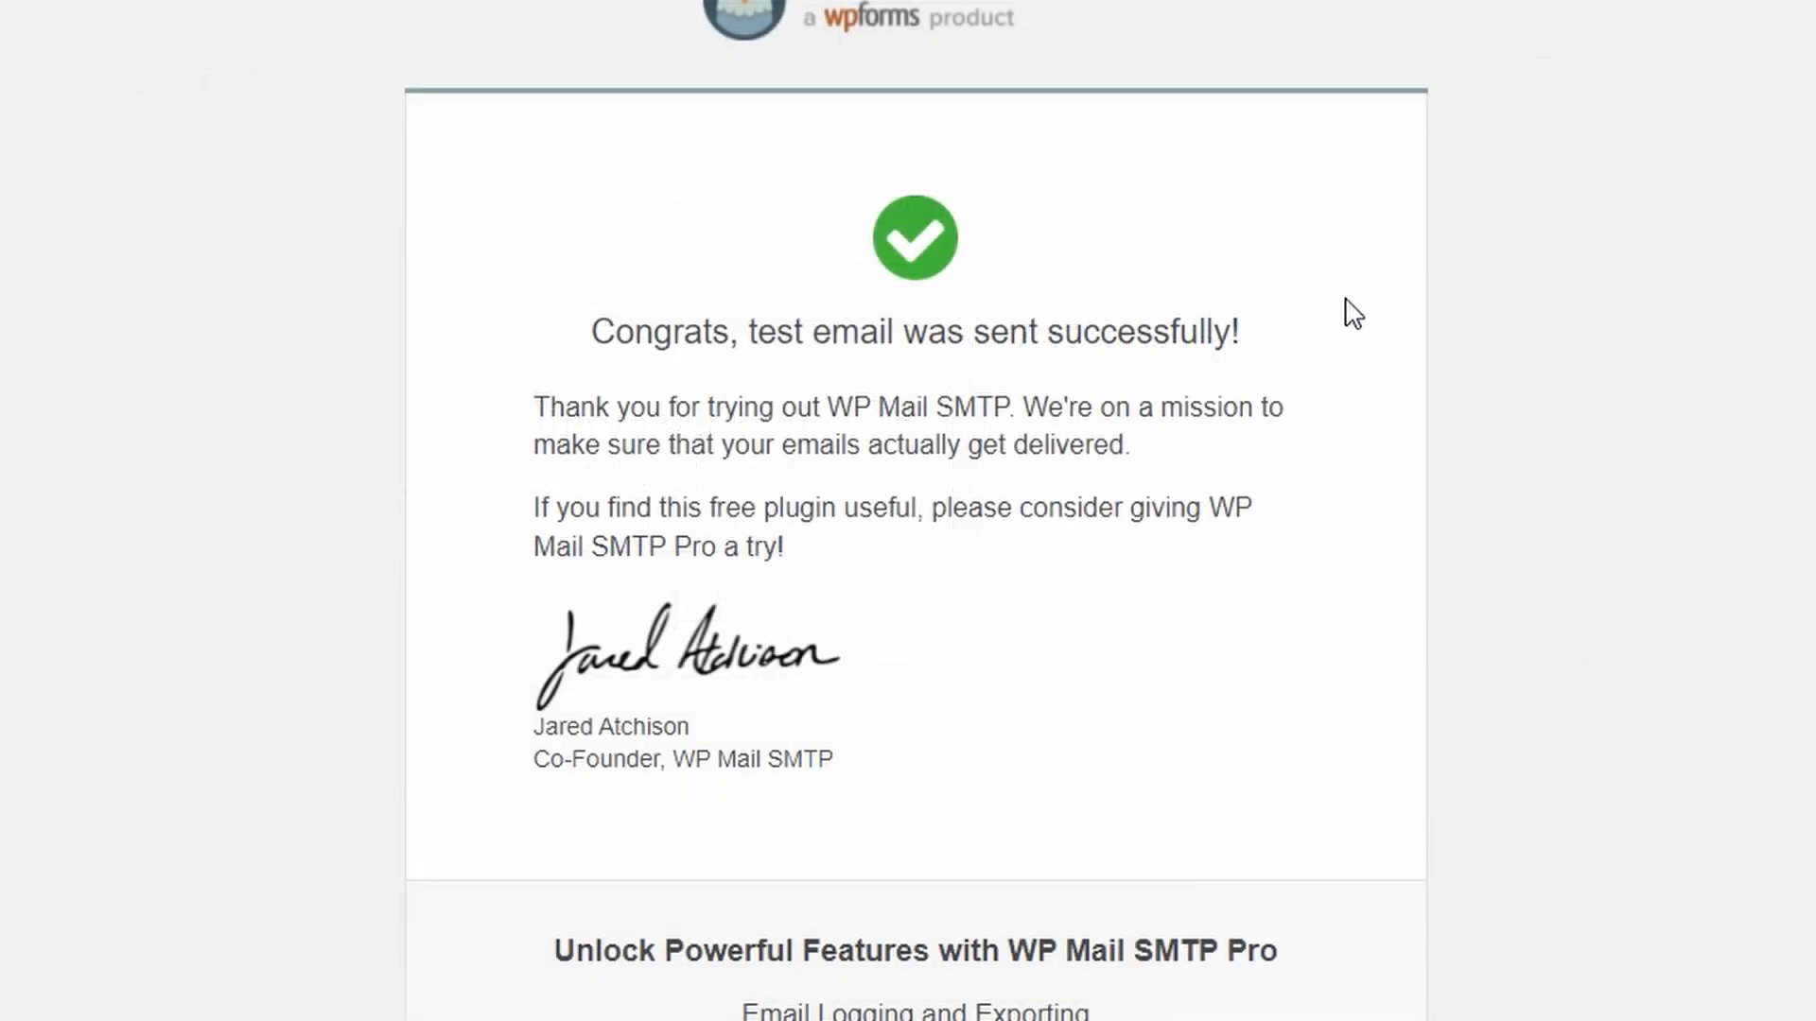
scroll(1381, 303, down, 5)
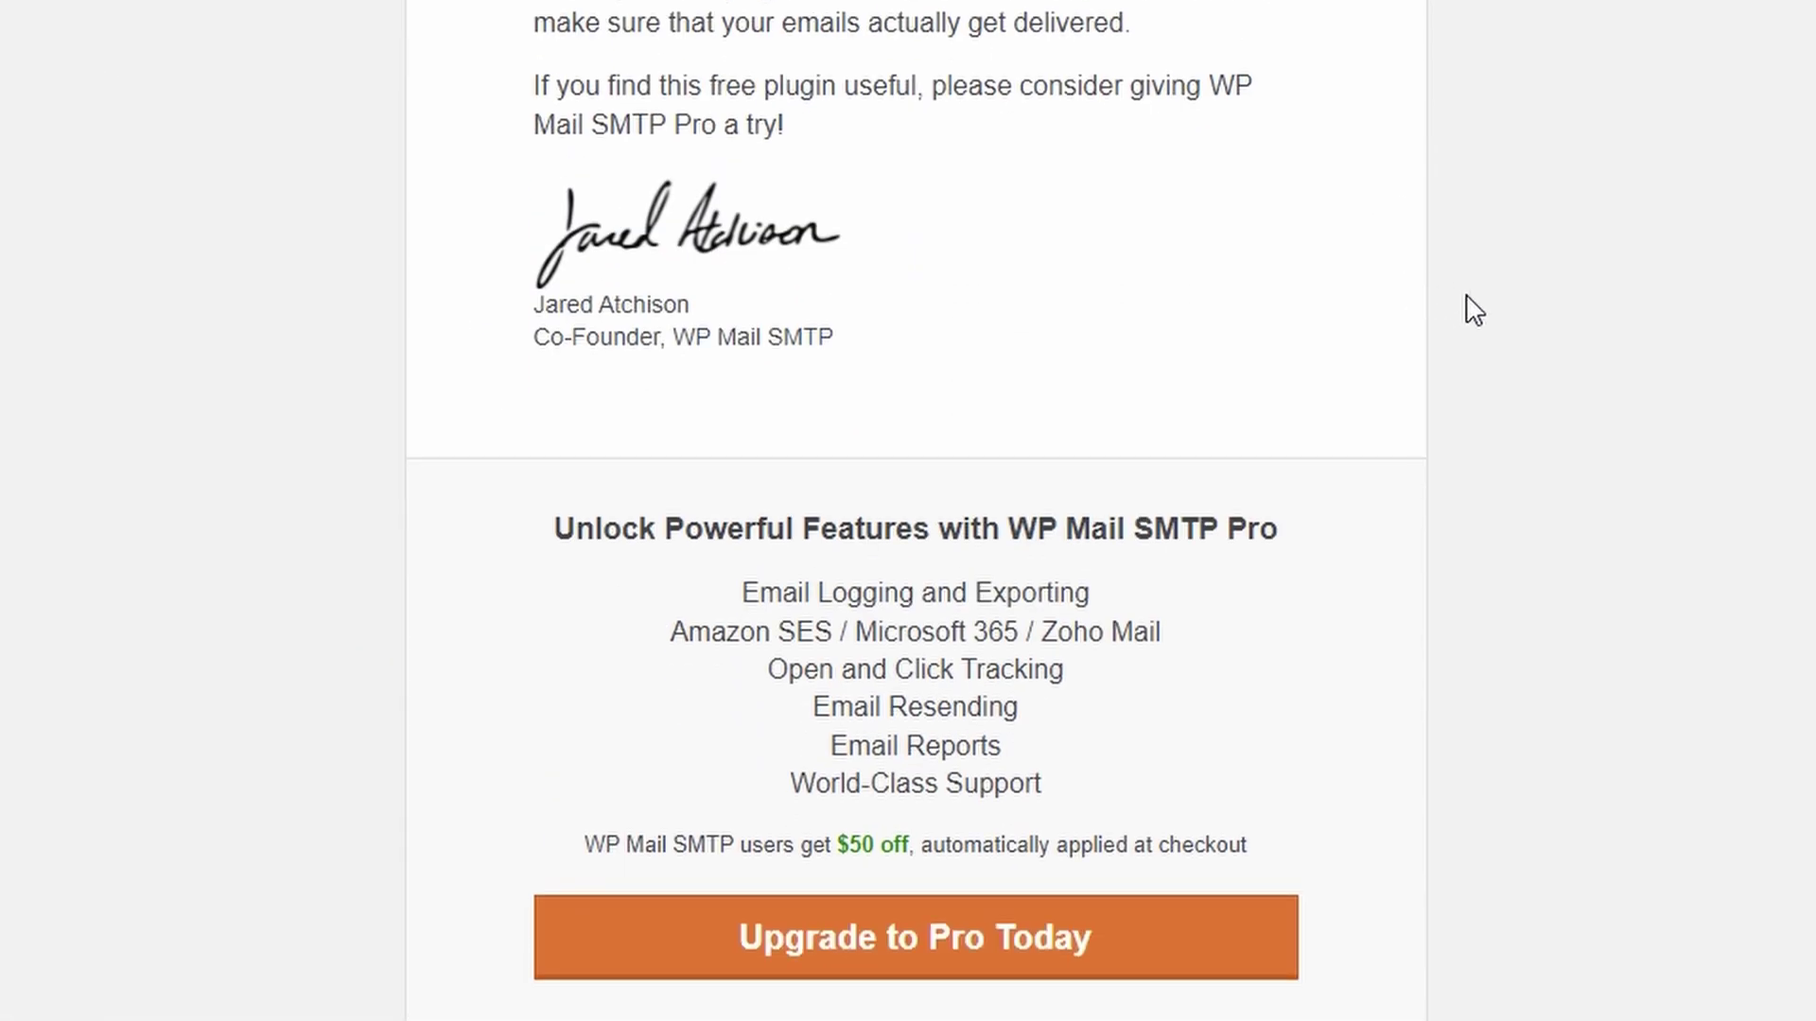